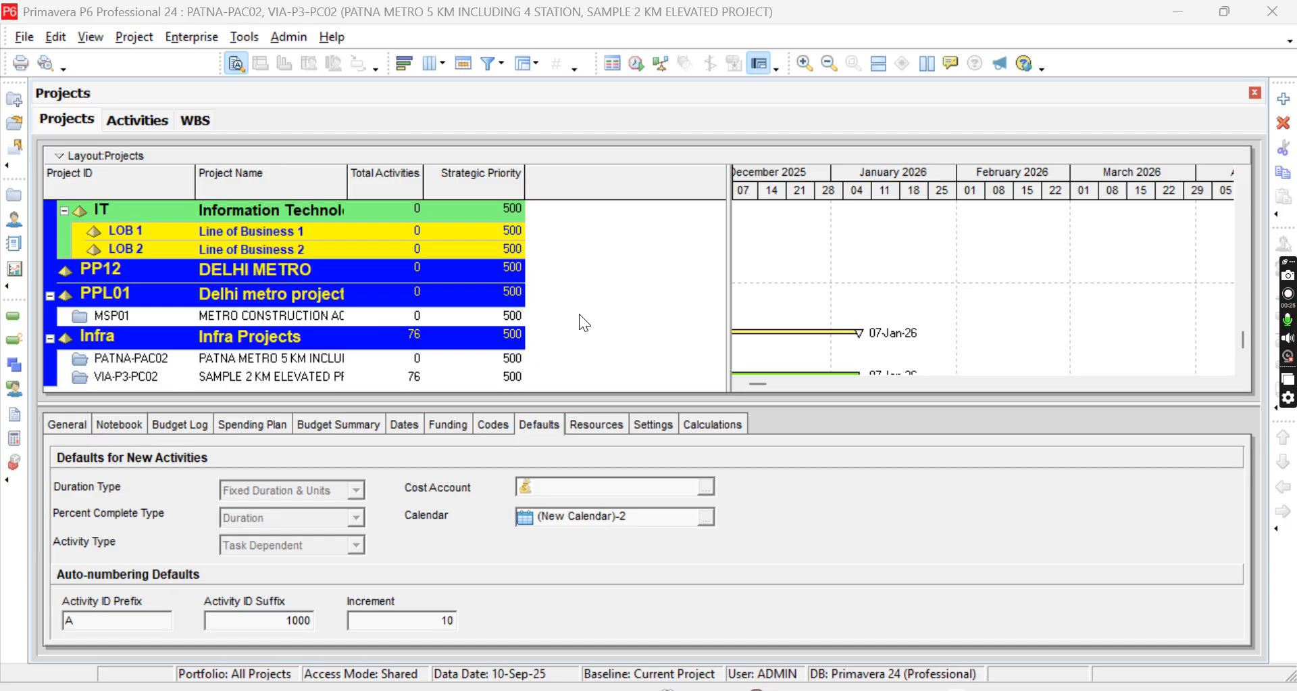
# Select the PATNA-PAC02 project and widen the Project Name column until the full project names fit
pyautogui.click(278, 357)
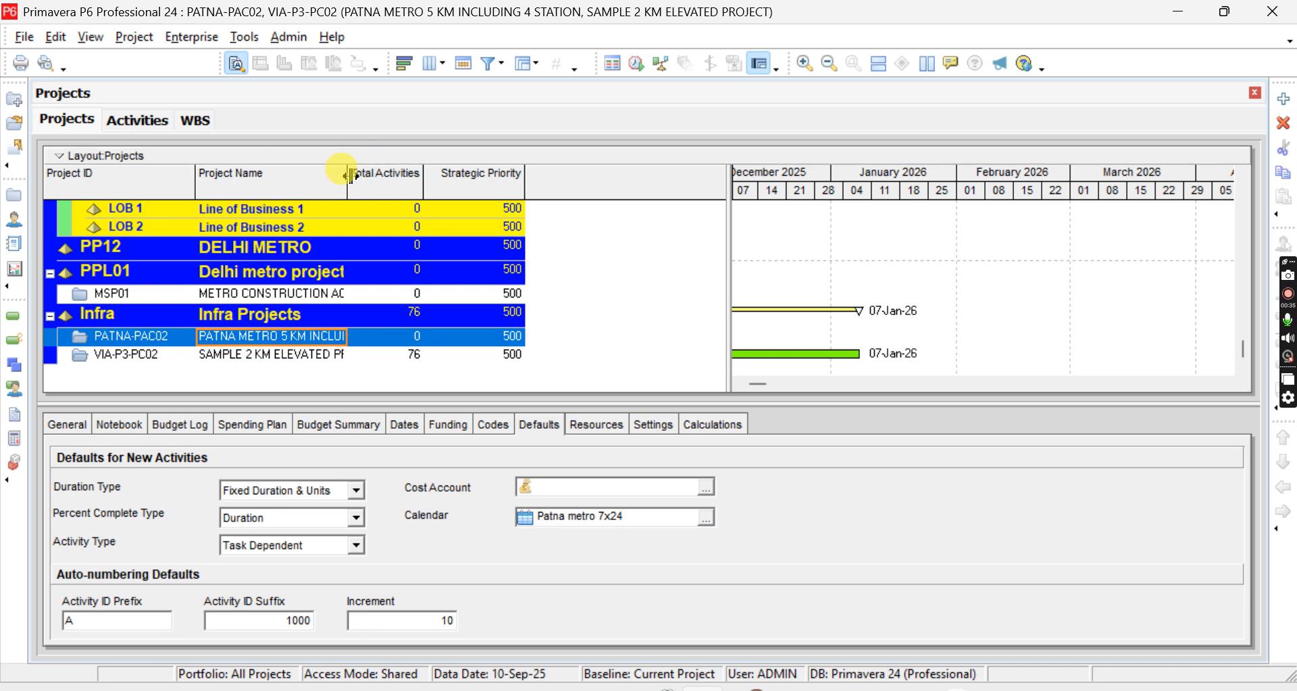
pyautogui.moveTo(348, 177); pyautogui.dragTo(485, 177)
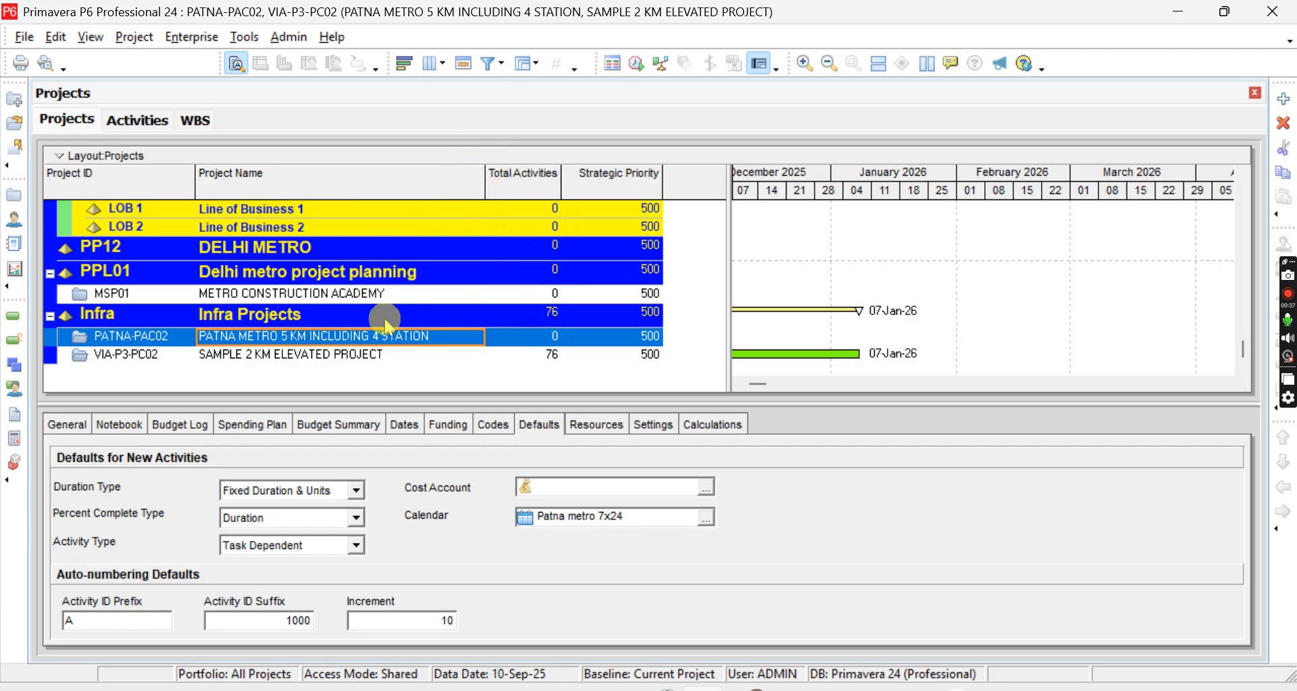
pyautogui.moveTo(484, 176); pyautogui.dragTo(452, 177)
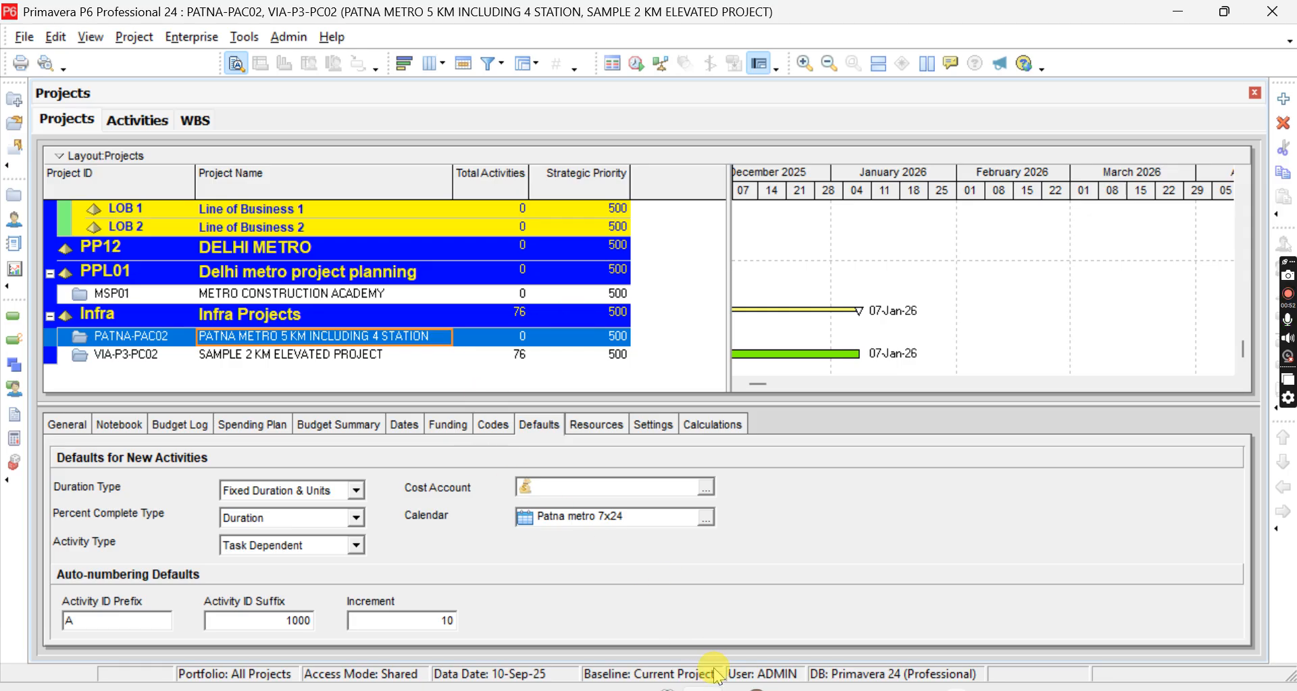
# Switch to Notepad and read the WBS definition and importance notes in both the English and Hinglish versions
pyautogui.moveTo(784, 684)
pyautogui.click(784, 595)
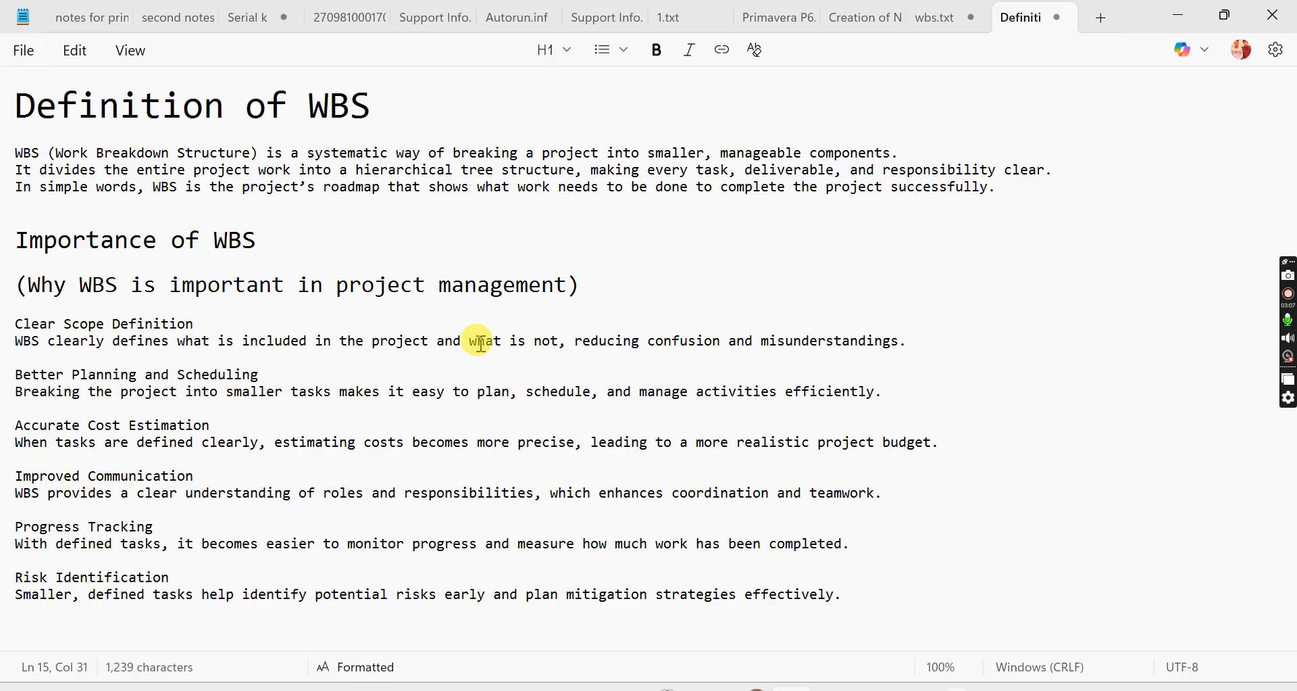
pyautogui.click(938, 27)
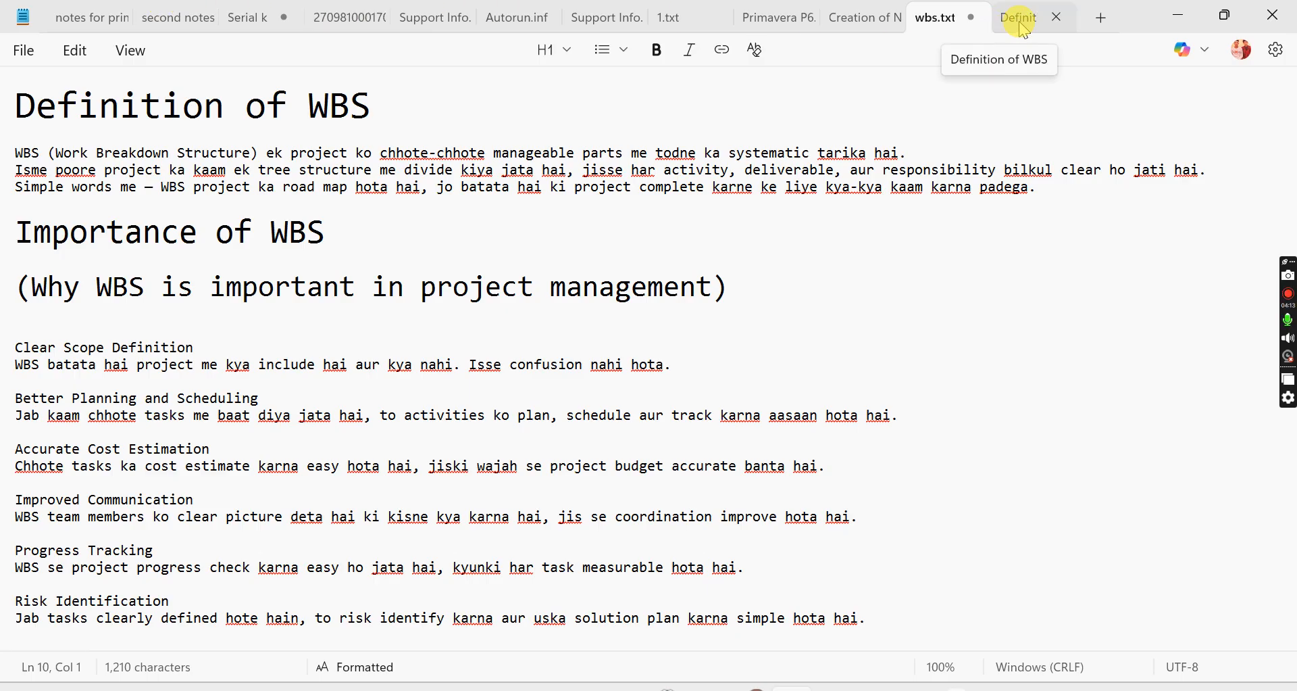
pyautogui.click(1169, 24)
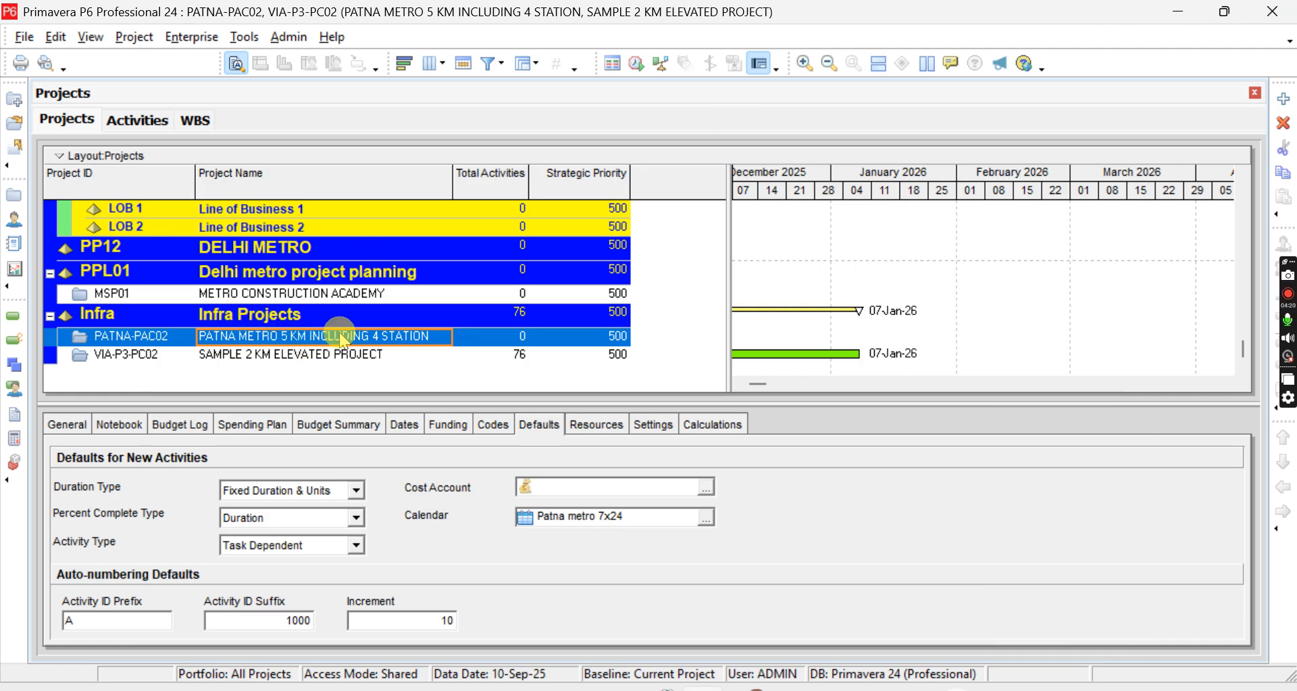
# Open only the PATNA-PAC02 project in Primavera P6 and display its WBS view
pyautogui.rightClick(401, 336)
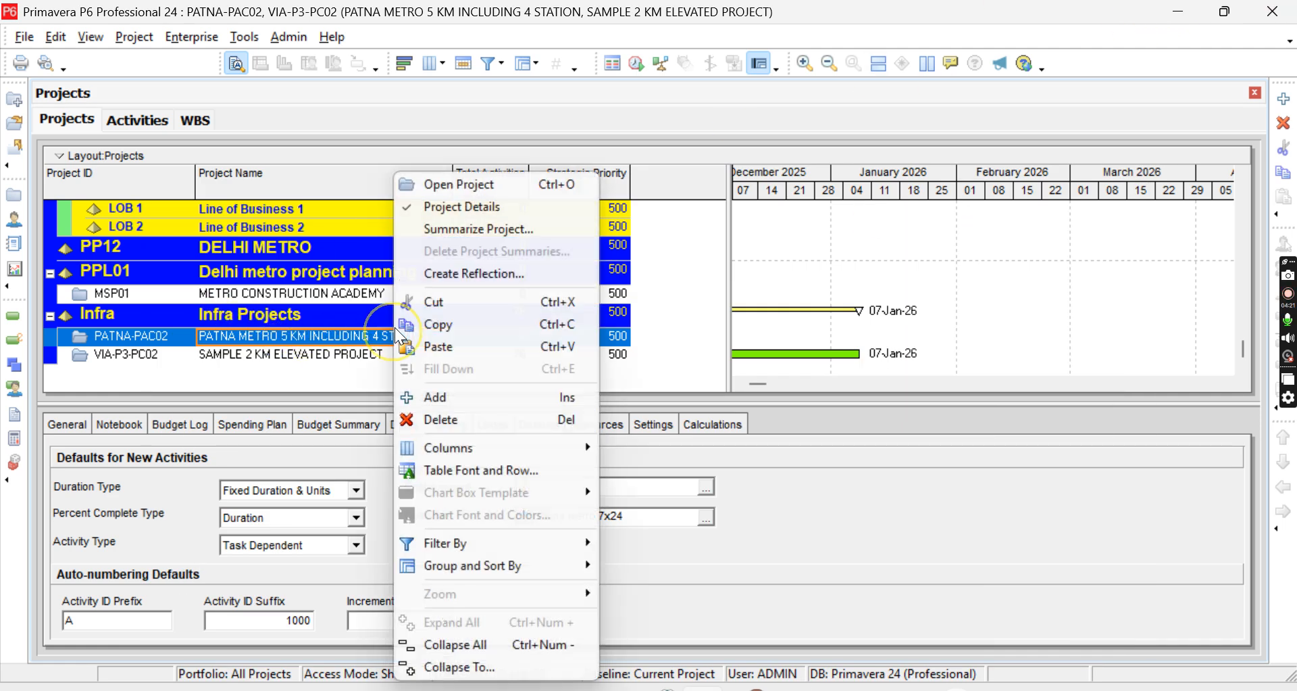
pyautogui.click(454, 184)
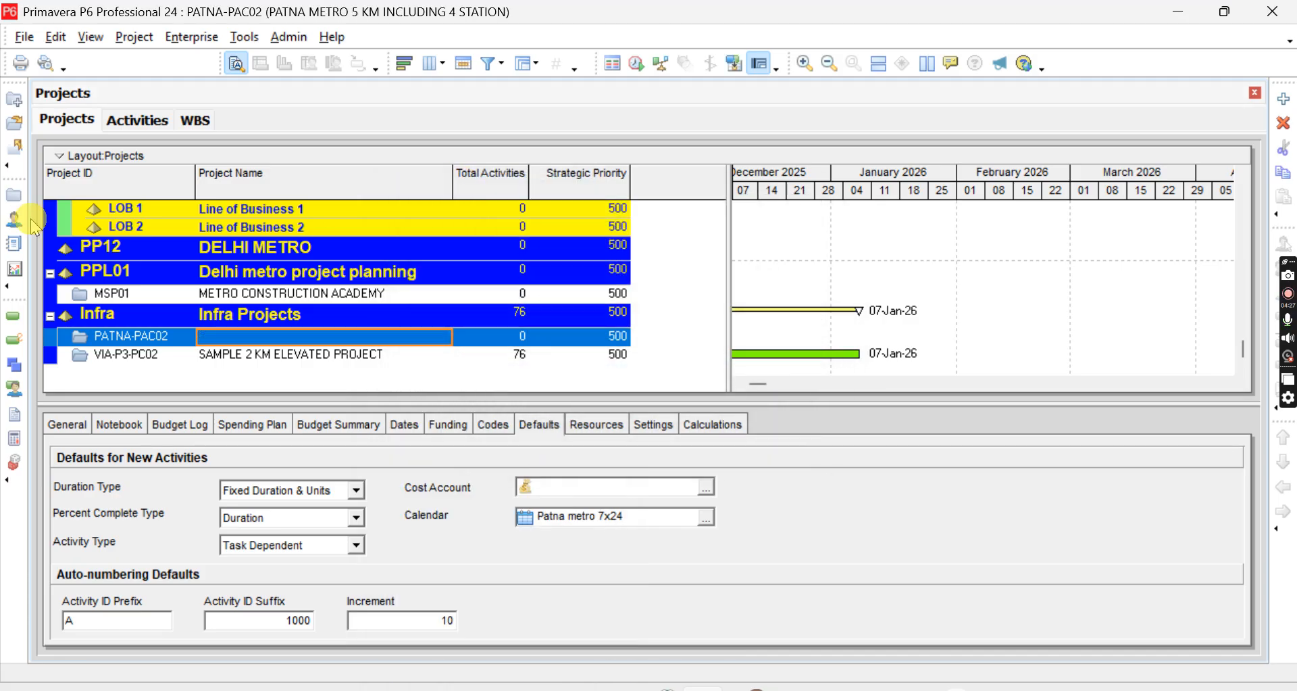
pyautogui.click(137, 119)
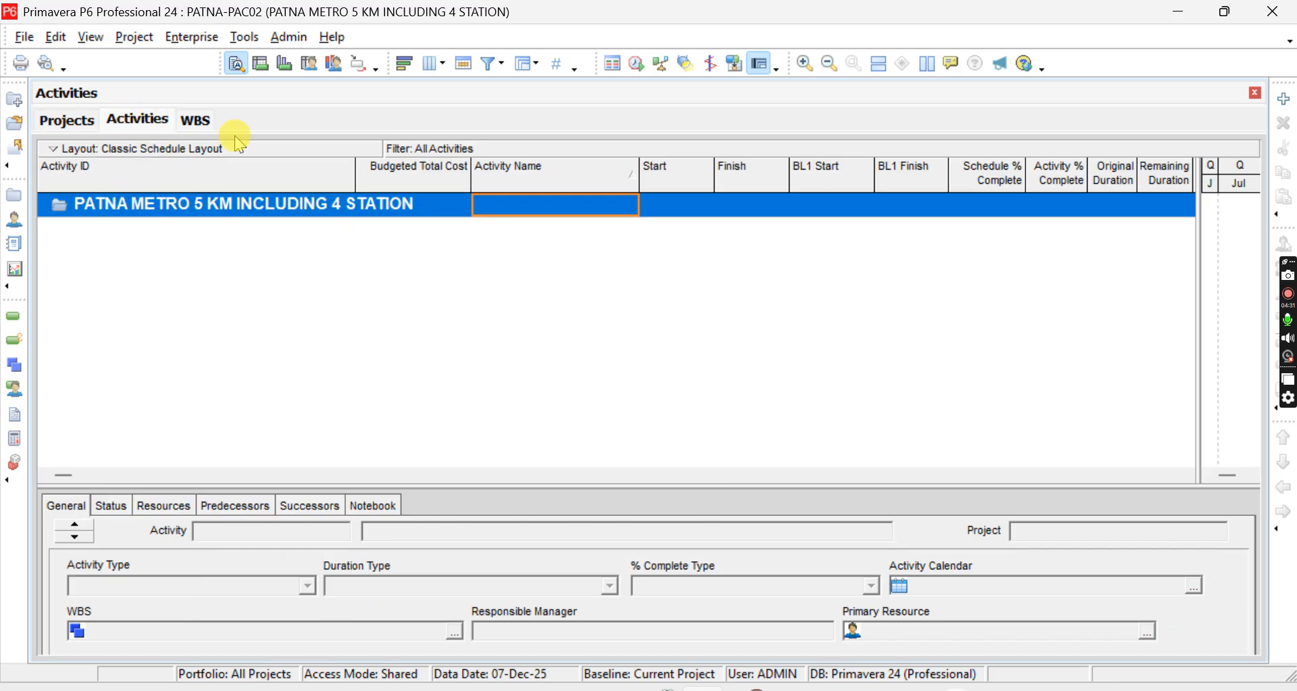
pyautogui.click(201, 121)
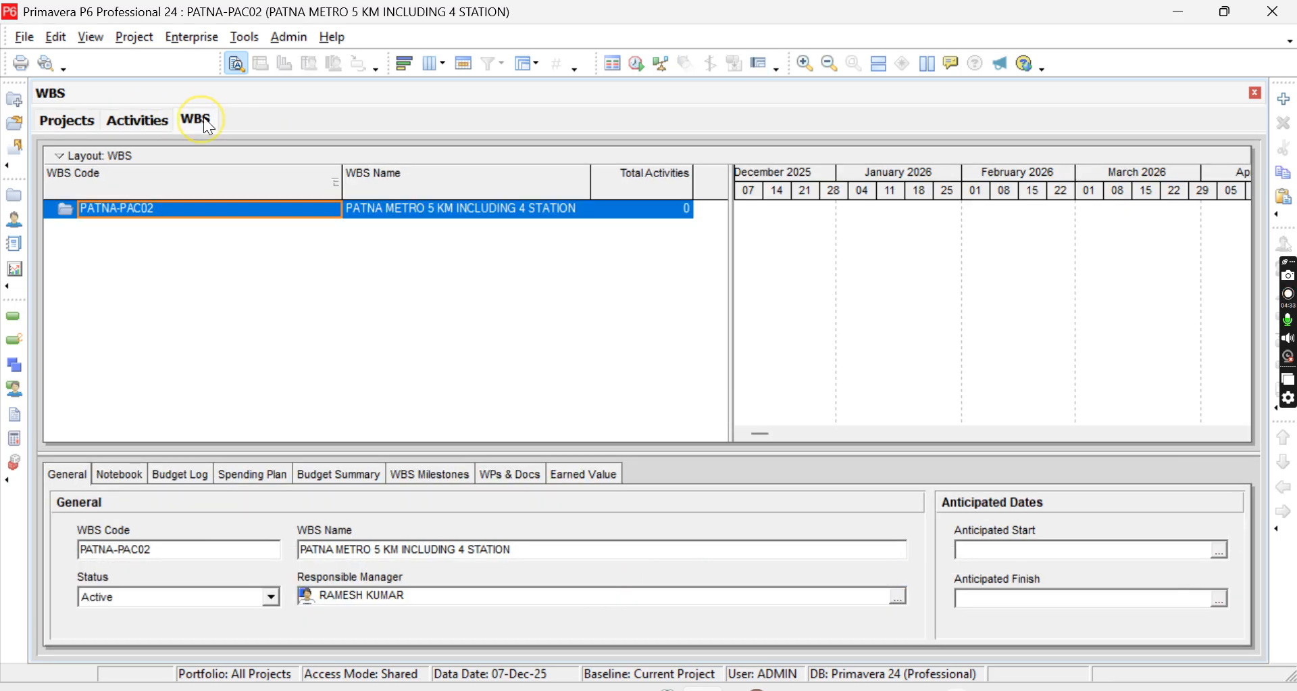
pyautogui.click(1256, 92)
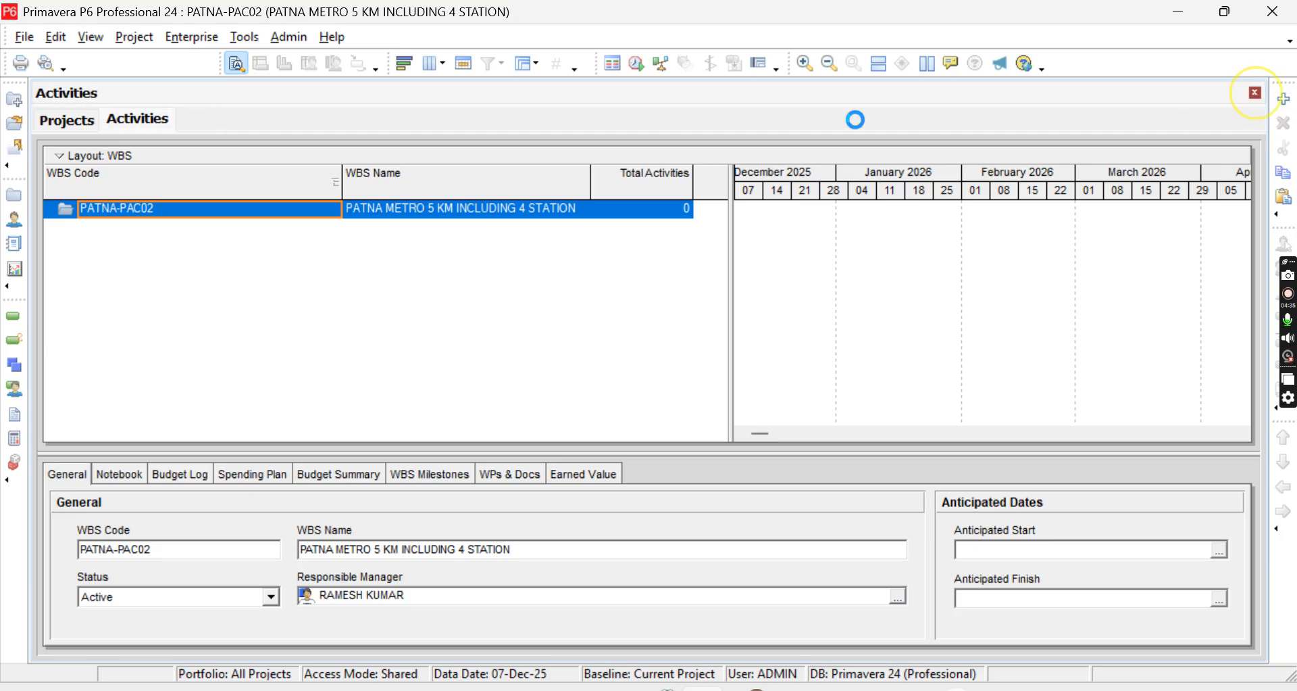
pyautogui.click(131, 38)
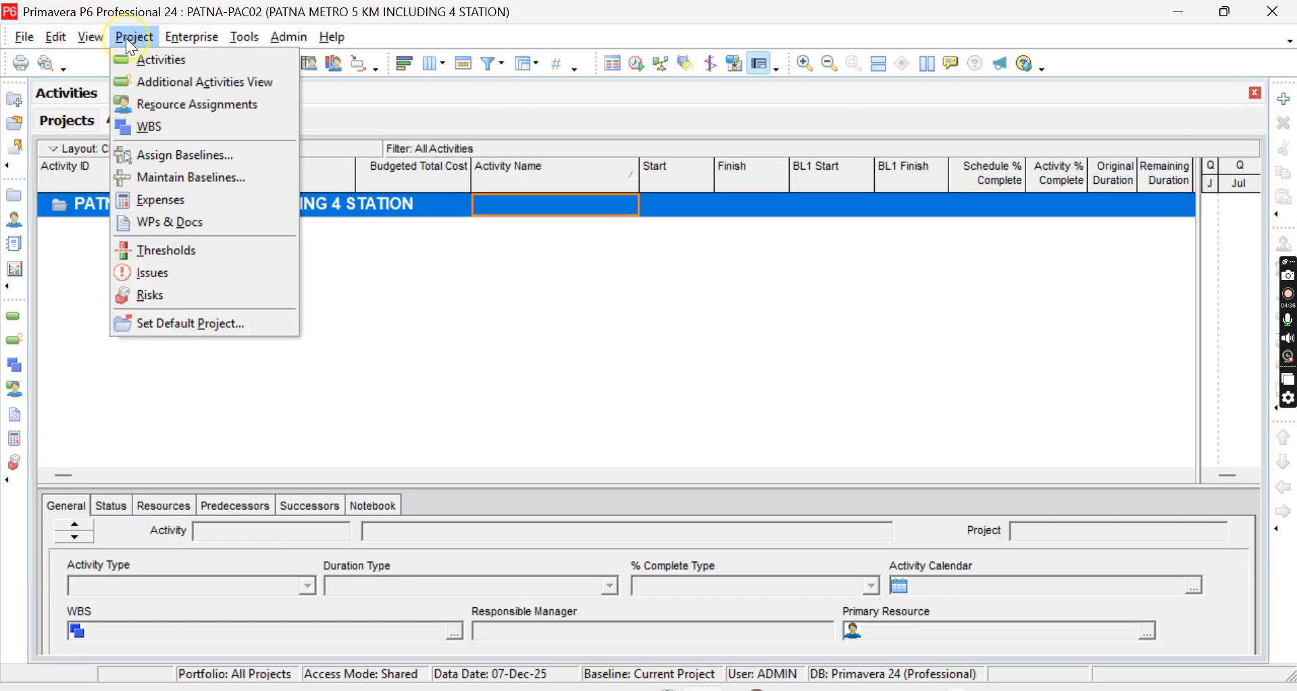
pyautogui.click(146, 125)
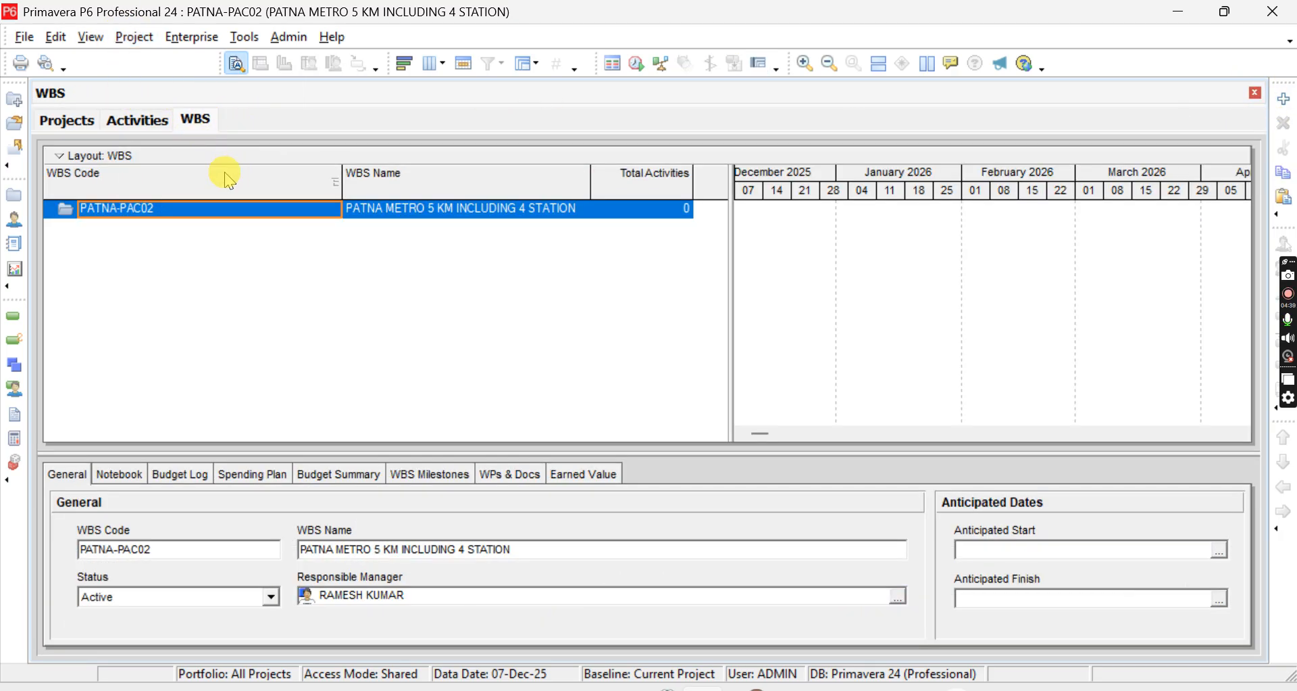
# Add a WBS element under the PATNA-PAC02 project with code GEN and name General
pyautogui.rightClick(315, 211)
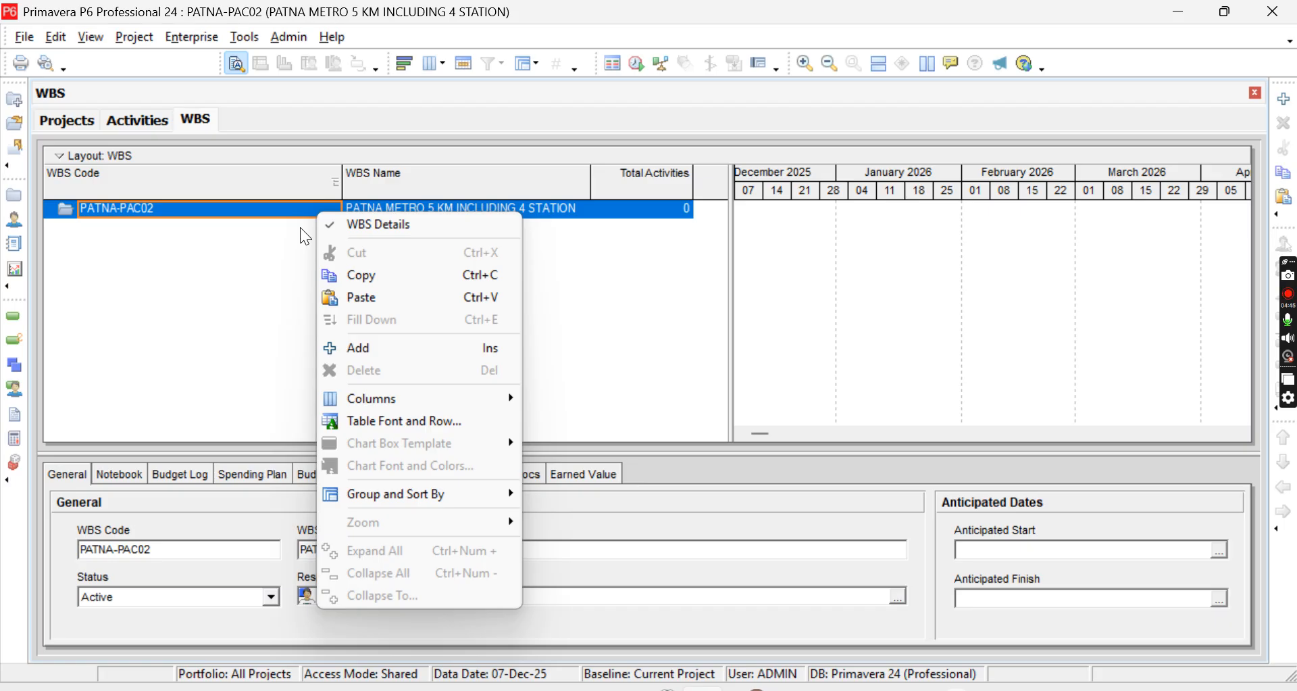
pyautogui.click(59, 212)
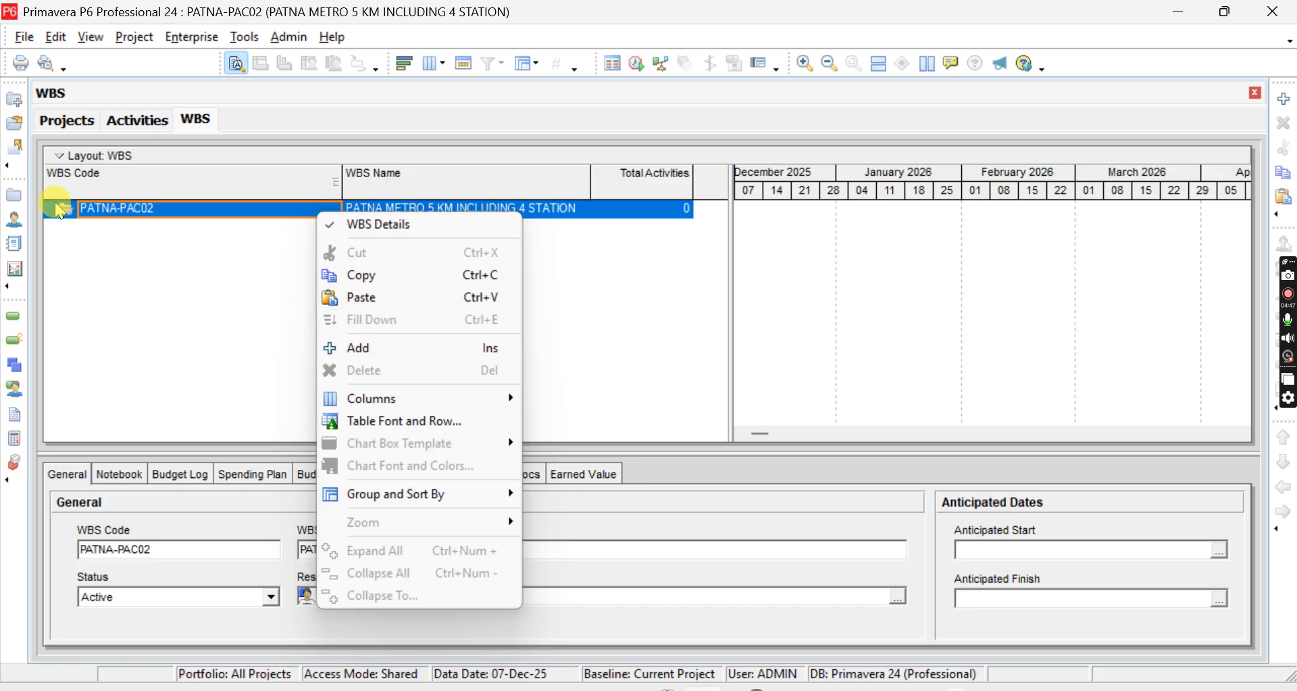
pyautogui.click(343, 348)
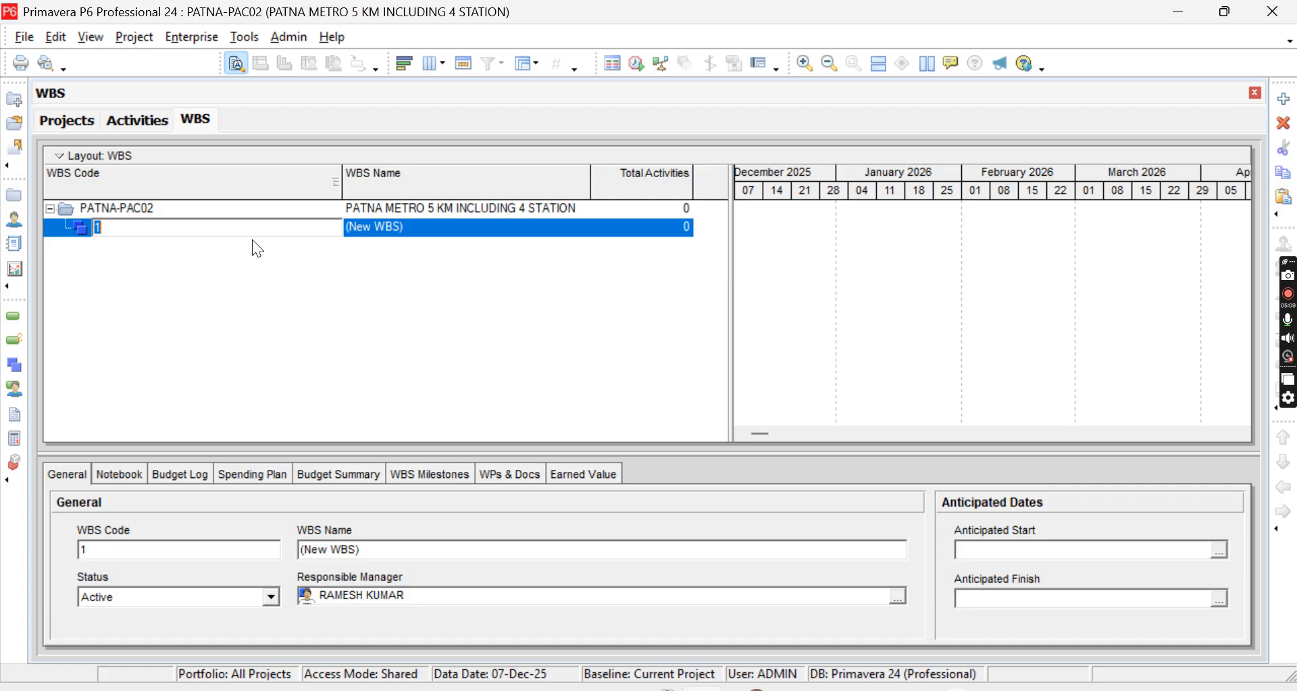
pyautogui.write('GEN')
pyautogui.click(255, 243)
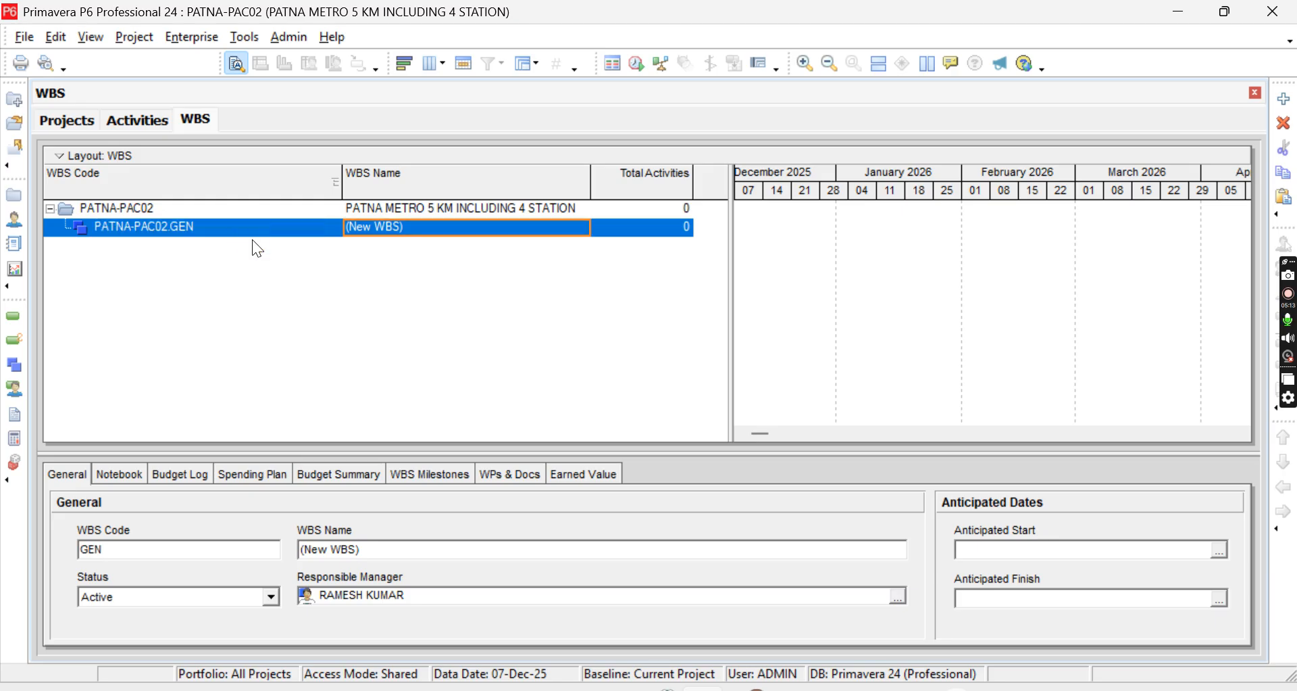
pyautogui.write('Genaer')
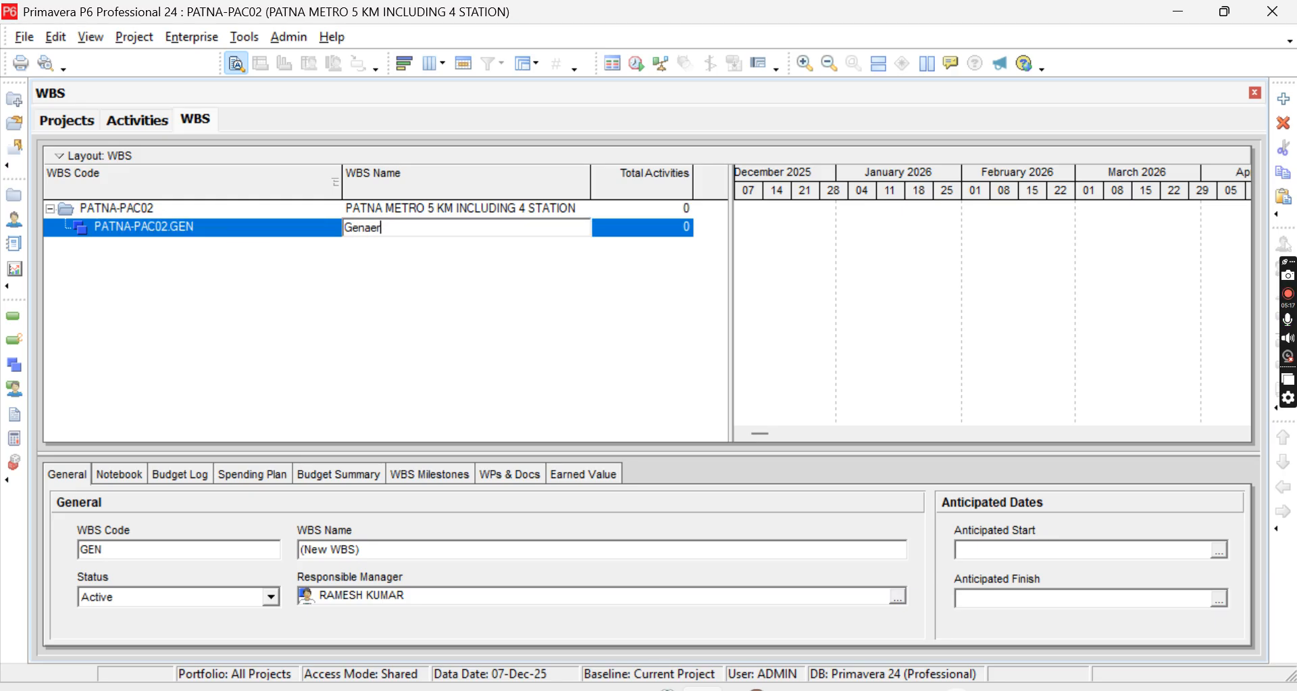
pyautogui.press('BackSpace')
pyautogui.press('BackSpace')
pyautogui.press('BackSpace')
pyautogui.write('eral')
pyautogui.click(254, 243)
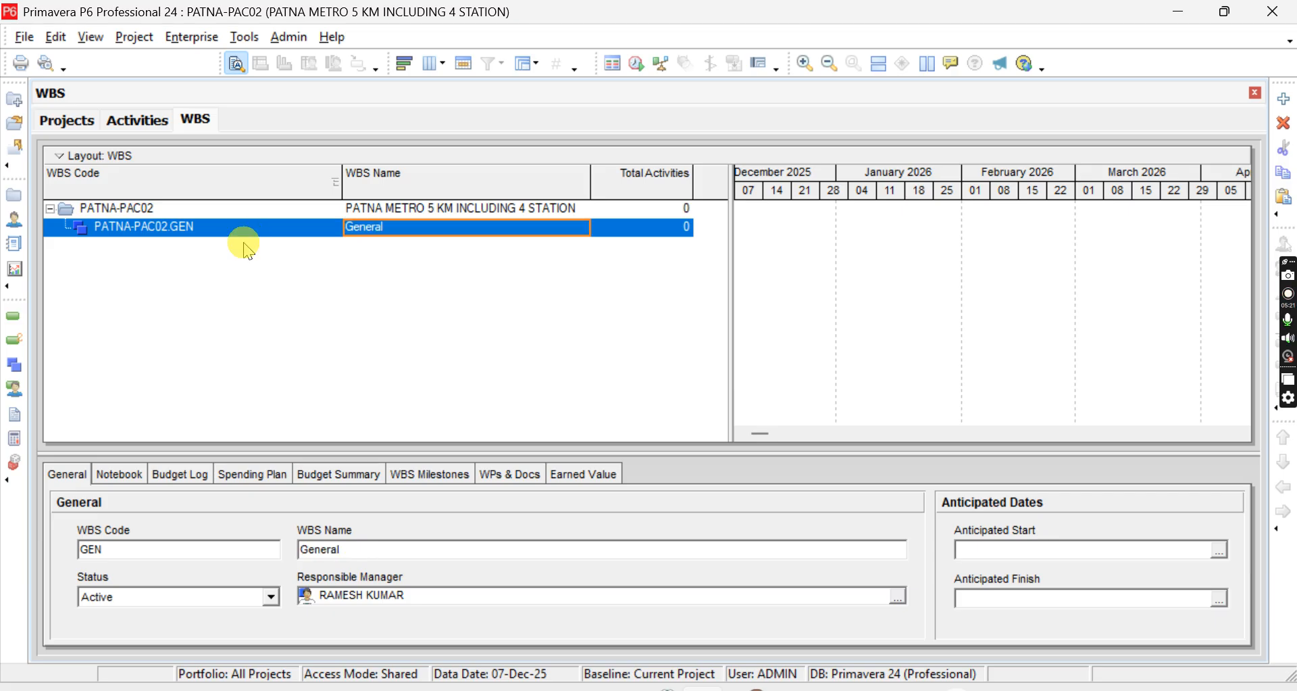
# Add another WBS element from General and outdent it to the same level as General
pyautogui.rightClick(258, 228)
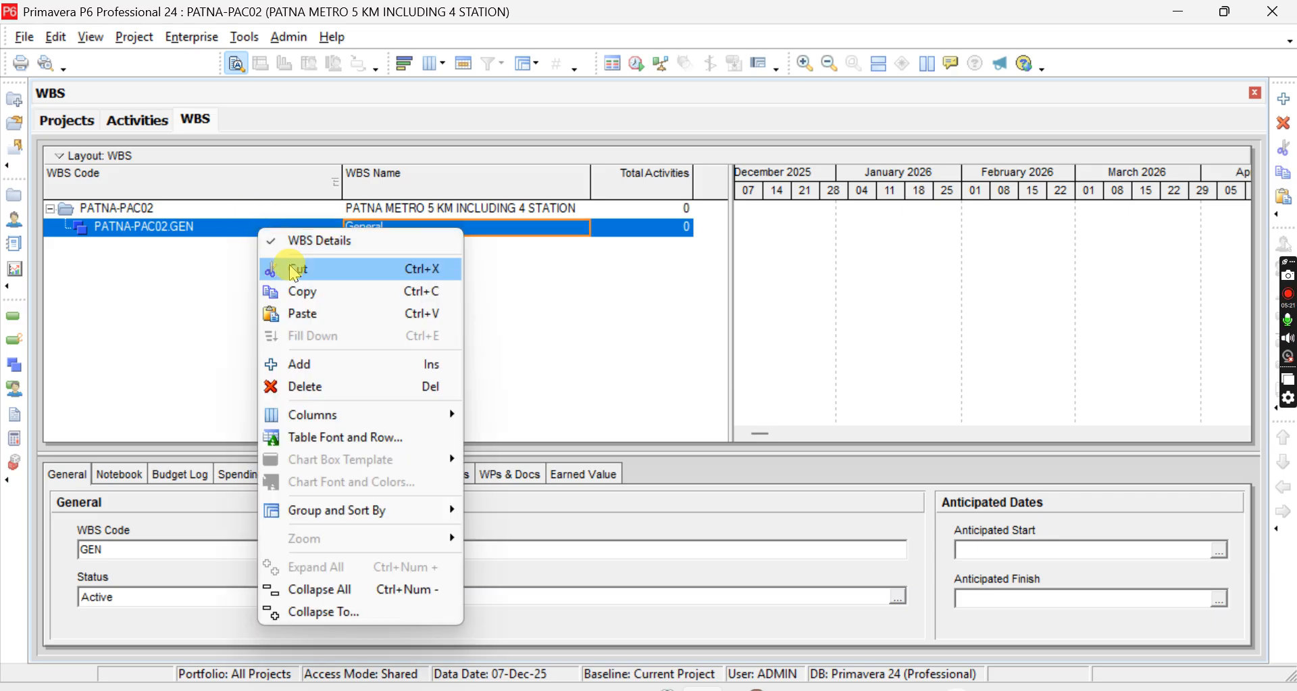
pyautogui.click(291, 364)
pyautogui.click(101, 245)
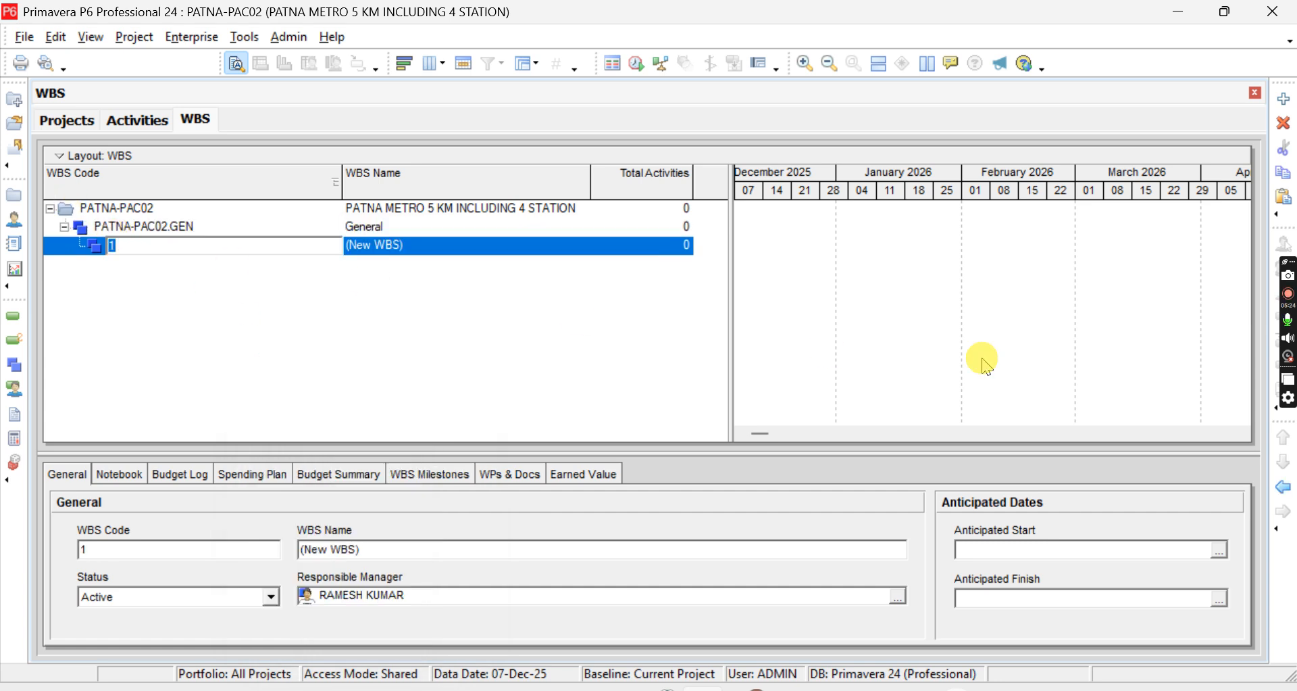
pyautogui.click(122, 276)
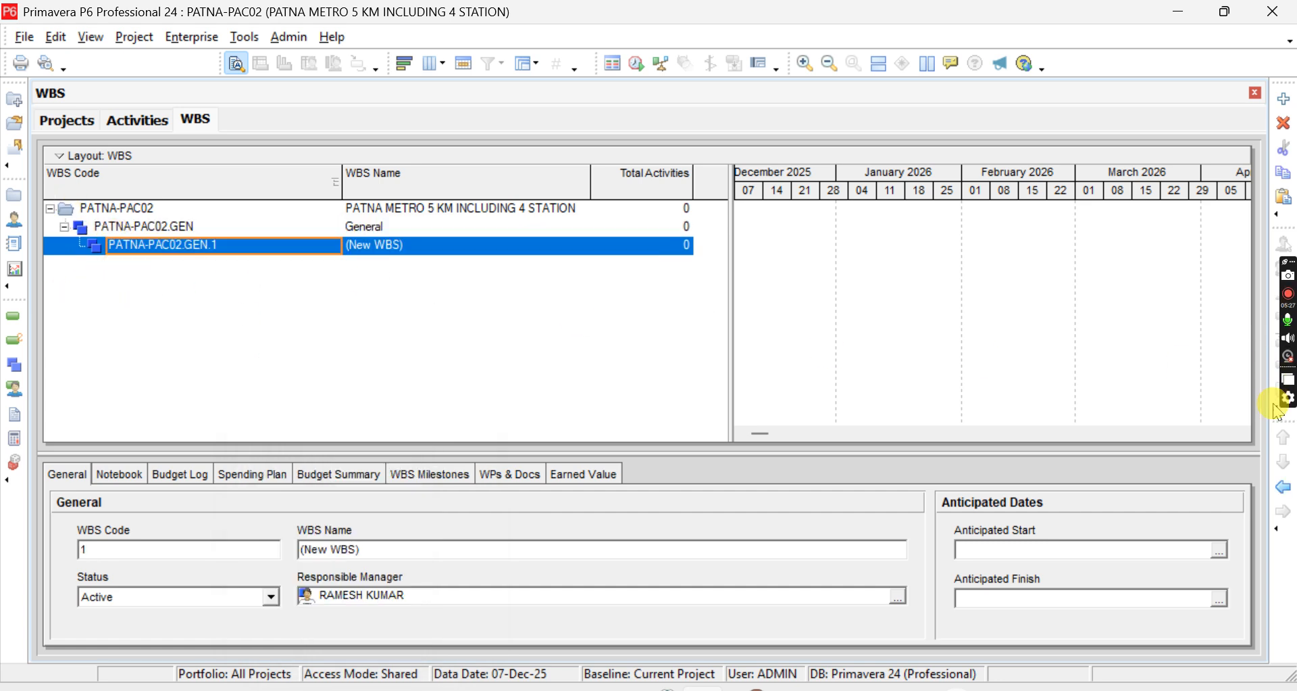
pyautogui.click(1284, 487)
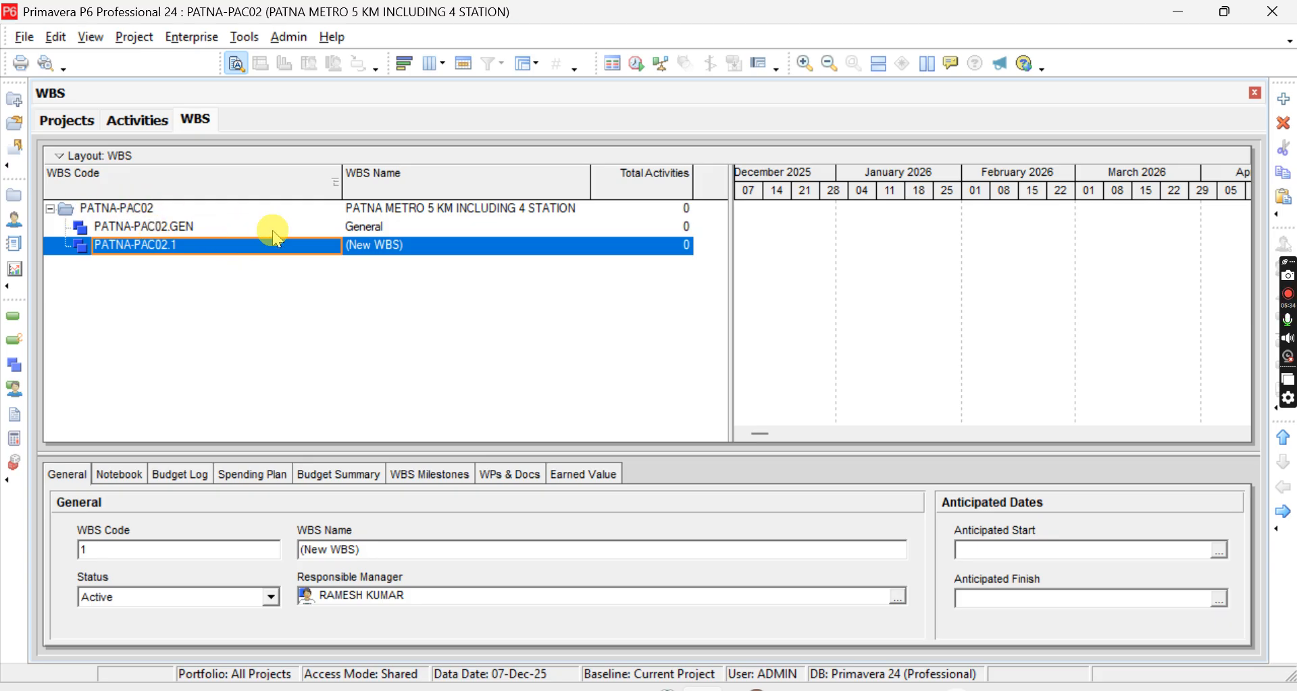
# Set the new WBS element's code to key and its name to key dates
pyautogui.click(242, 246)
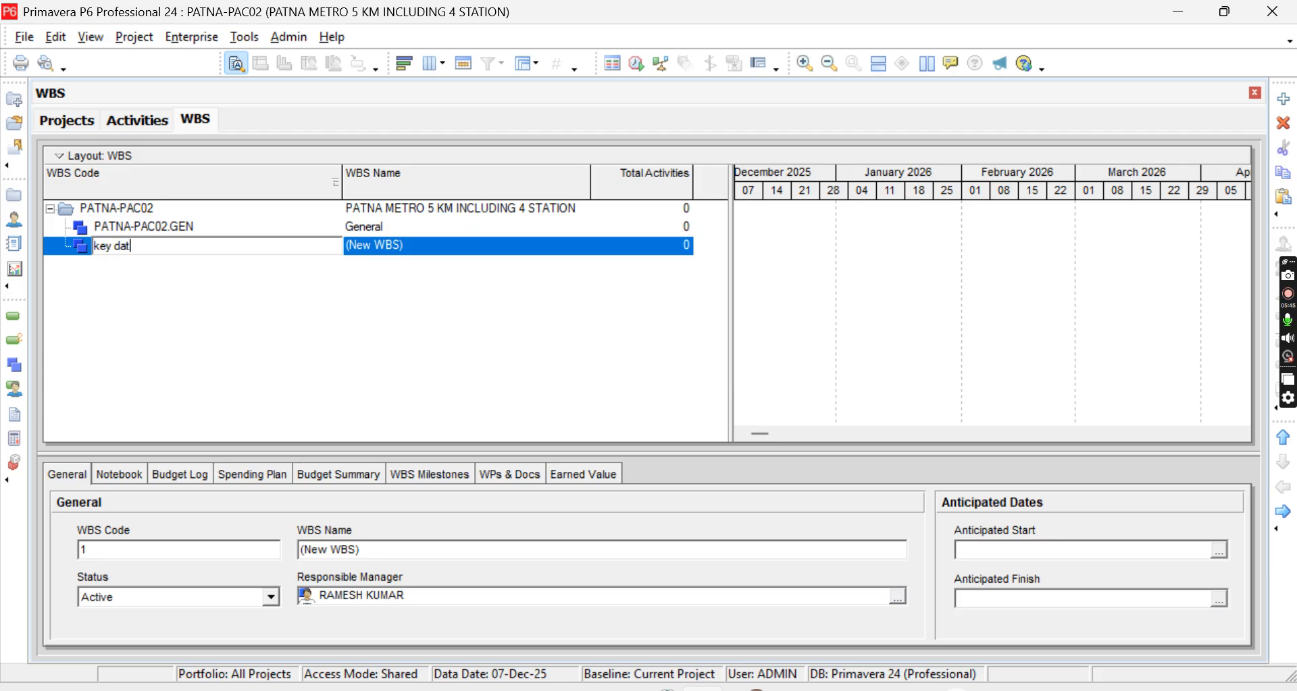
pyautogui.press('Return')
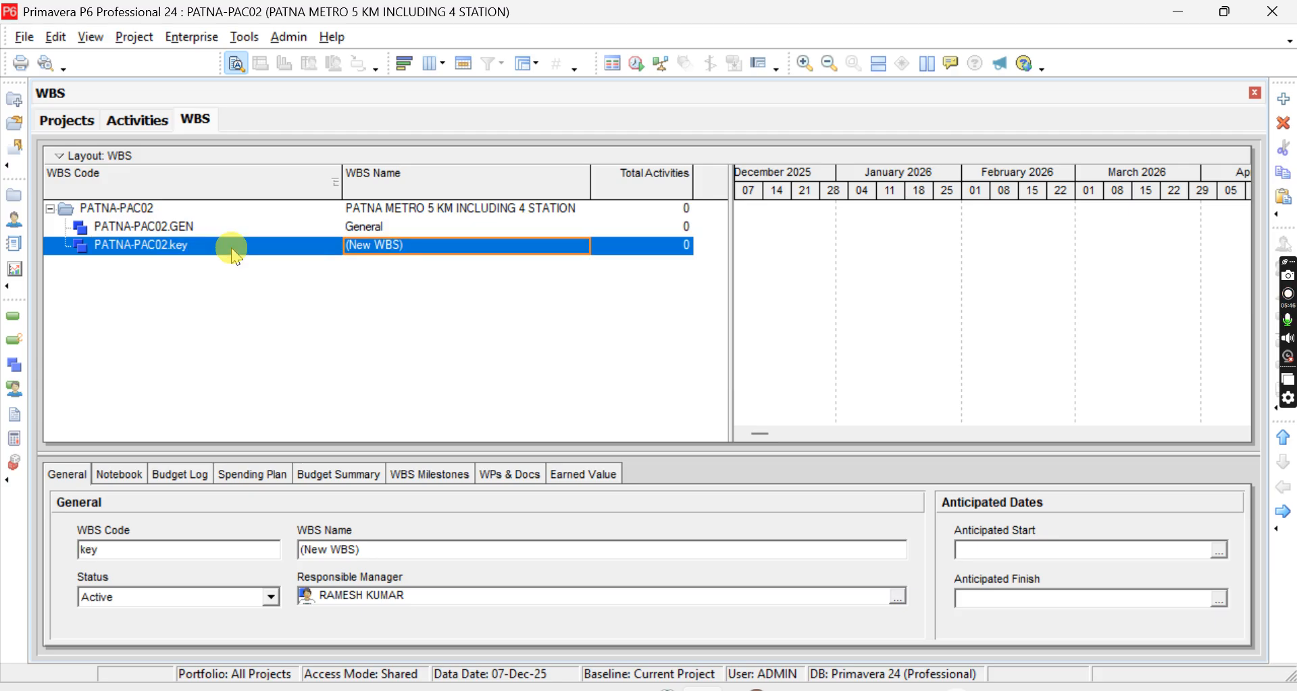
pyautogui.press('Tab')
pyautogui.write('key d')
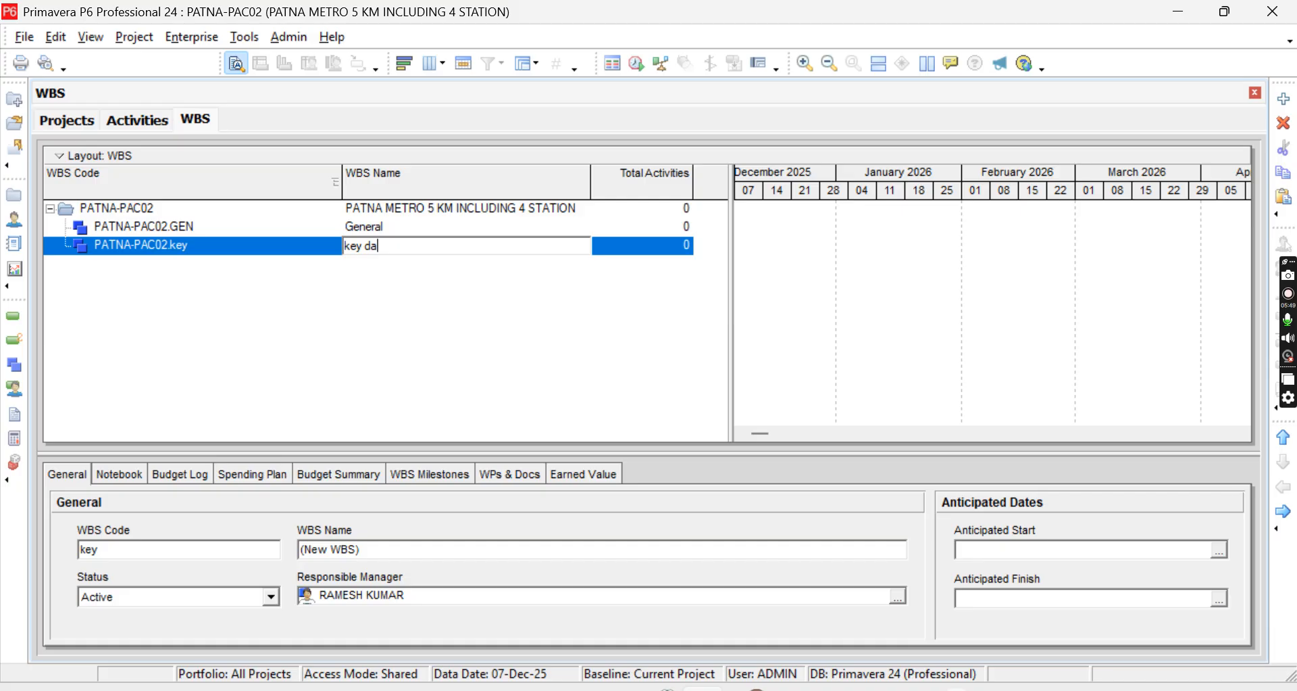
pyautogui.write('ates')
pyautogui.click(233, 250)
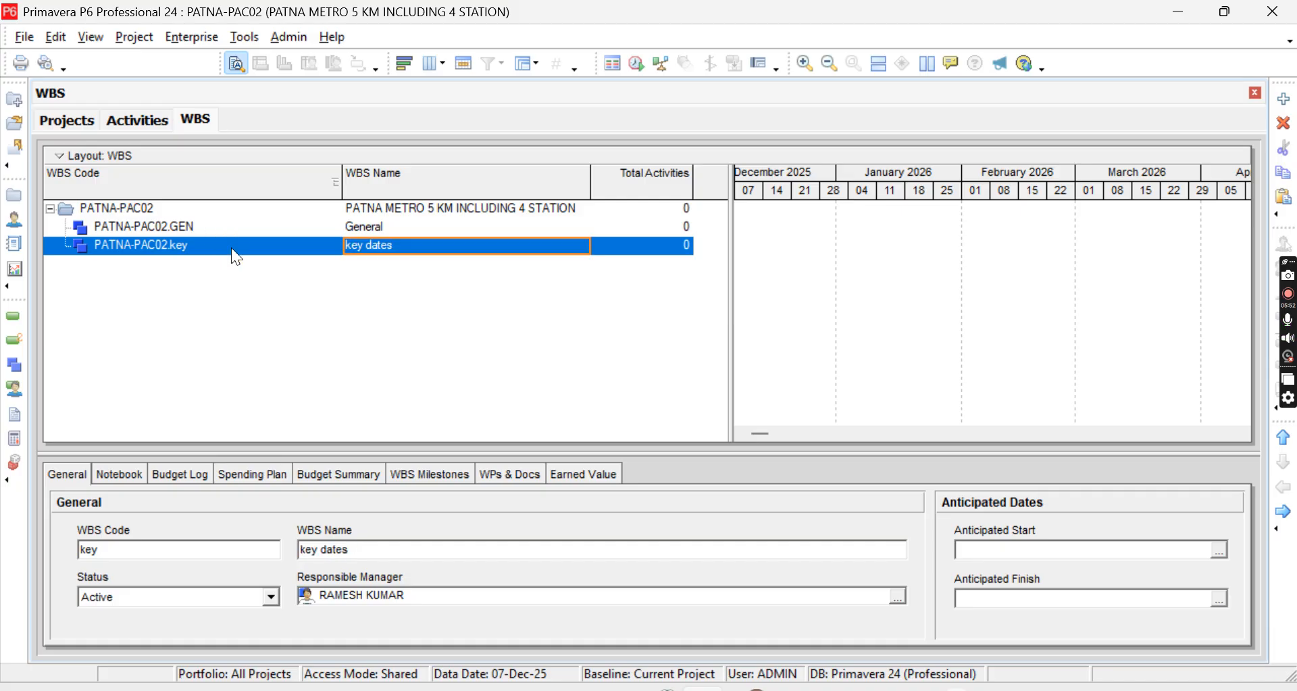
pyautogui.click(63, 289)
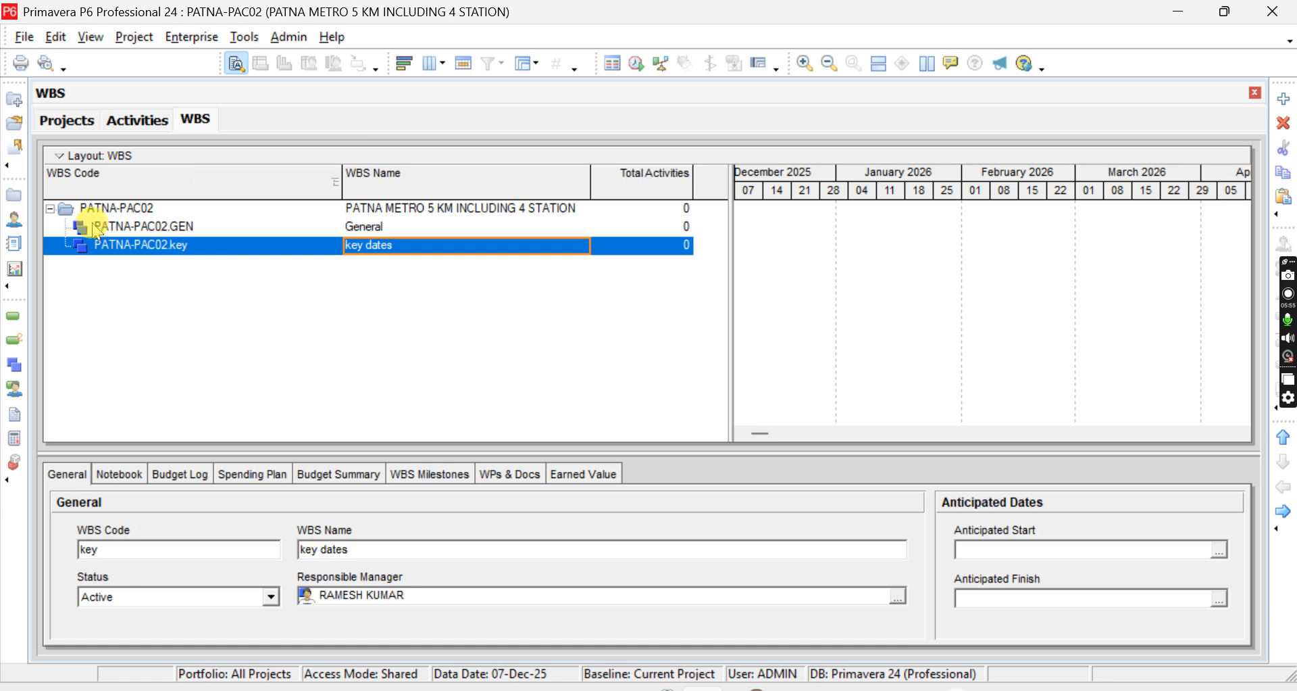
# Open the VIA-P3-PC02 sample elevated project from an enlarged projects table and display its WBS view
pyautogui.click(66, 120)
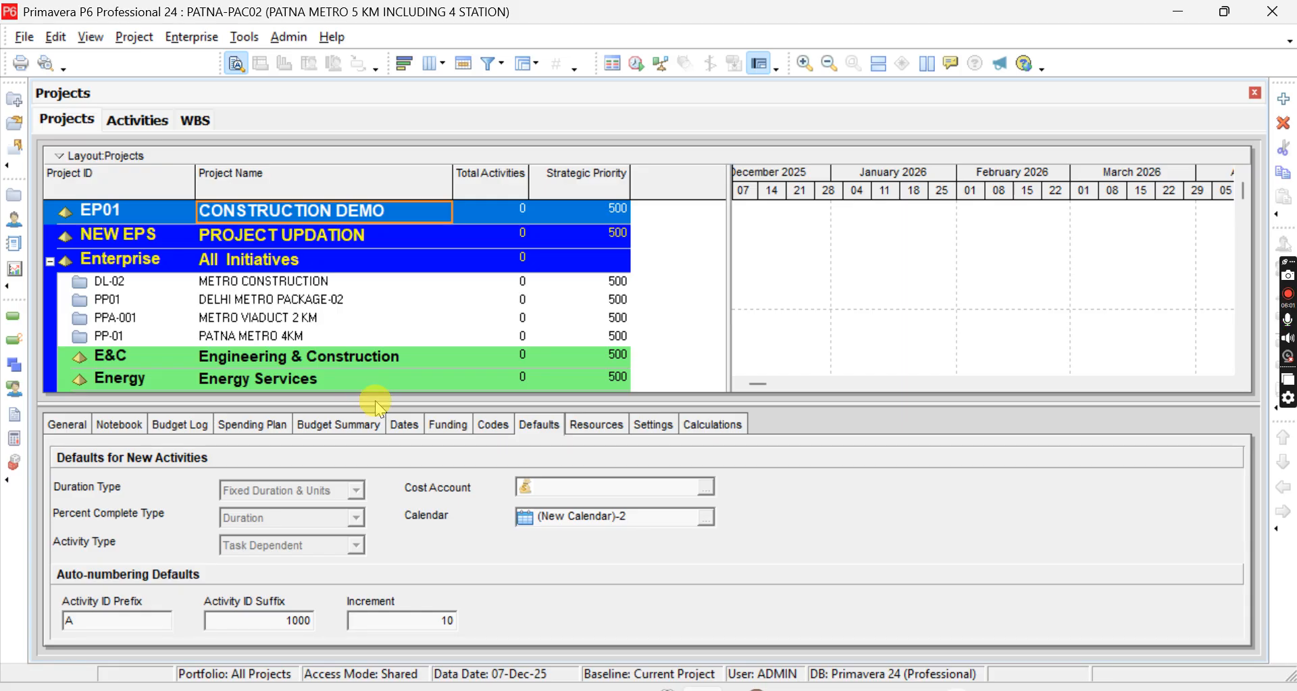
pyautogui.moveTo(373, 401); pyautogui.dragTo(367, 540)
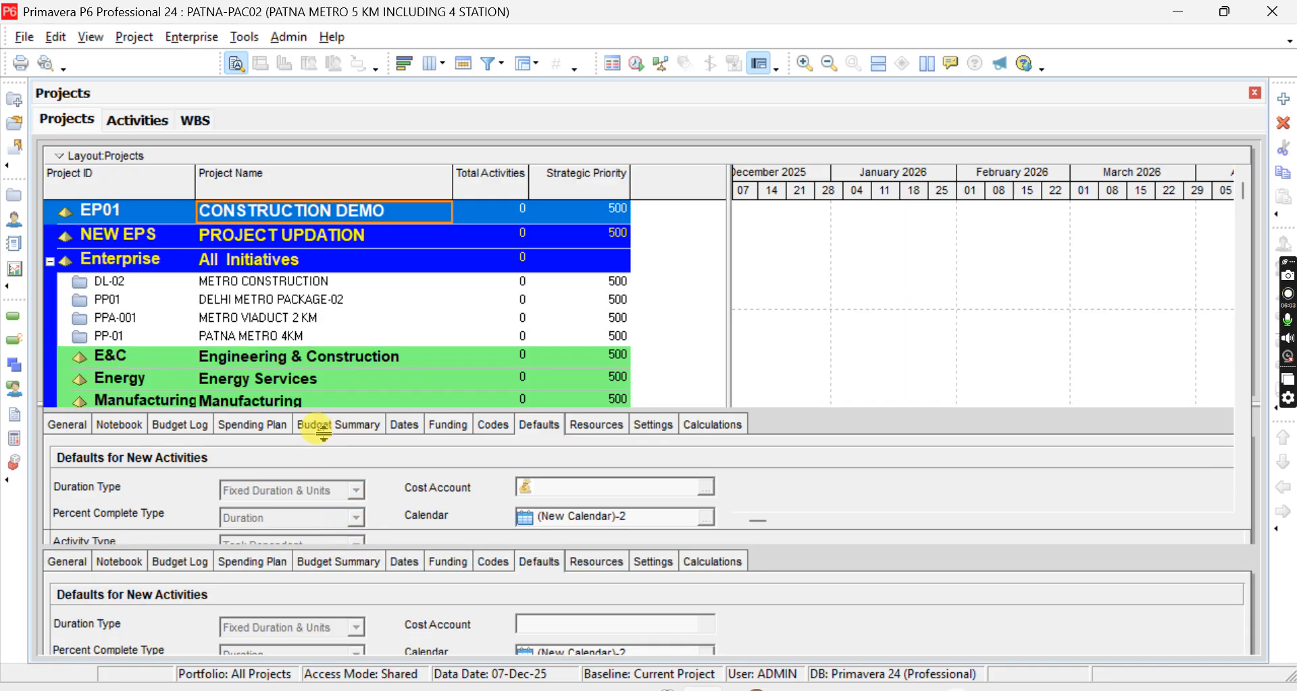
pyautogui.scroll(-3, 330, 391)
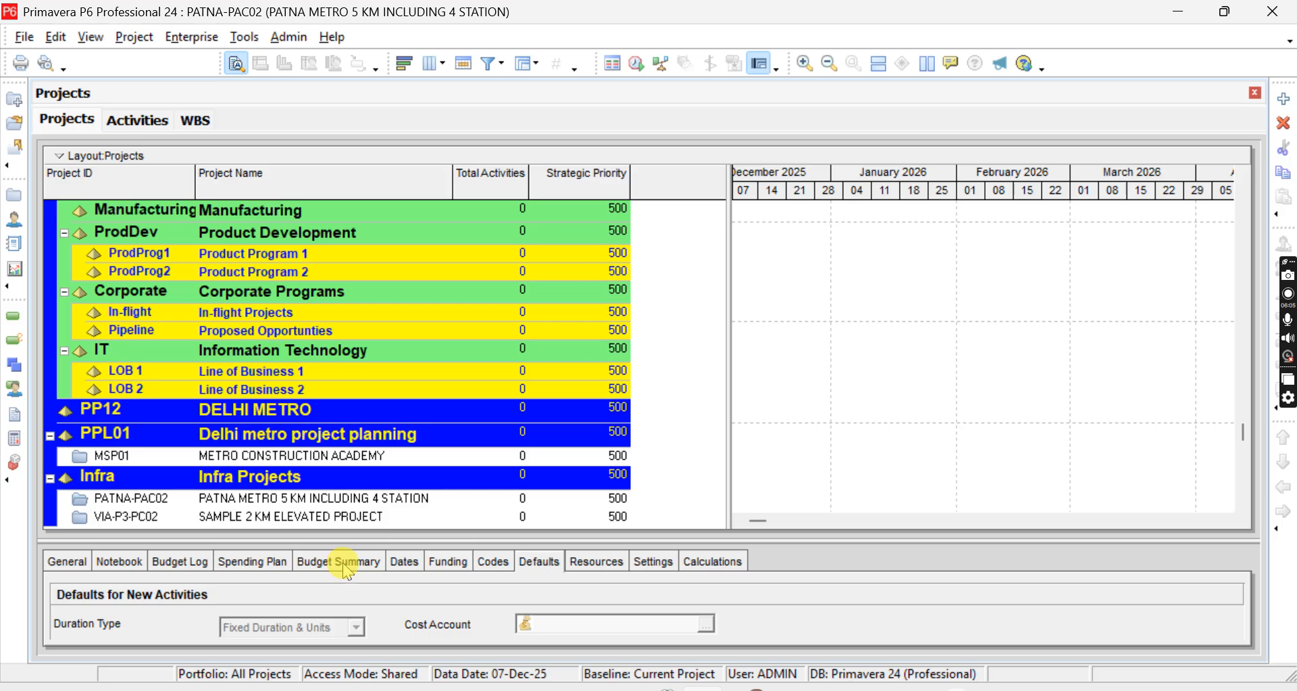
pyautogui.rightClick(362, 519)
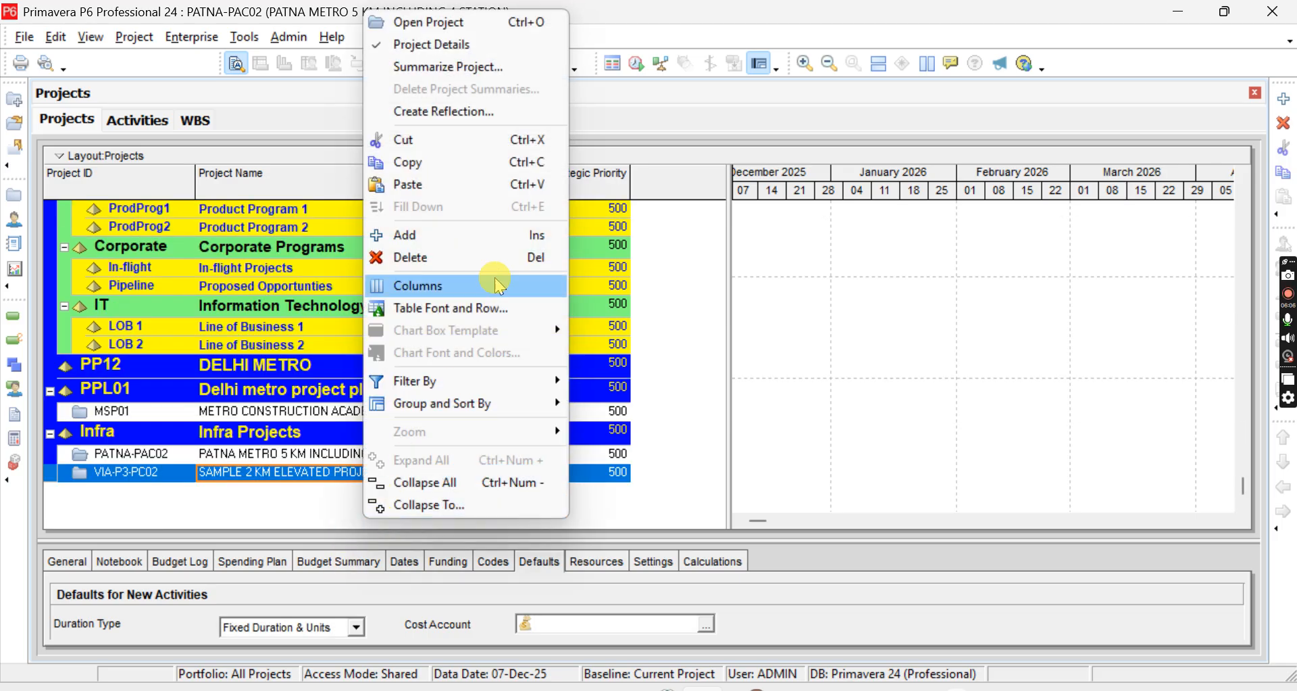
pyautogui.click(508, 31)
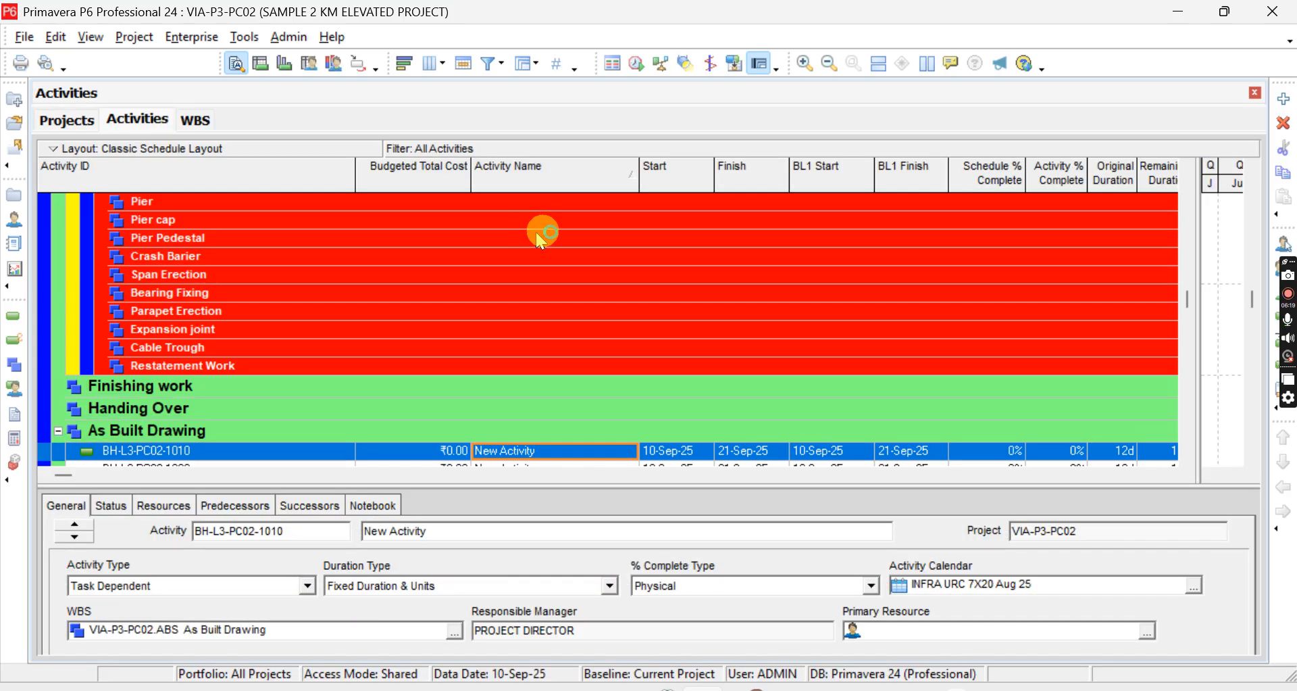
pyautogui.click(196, 120)
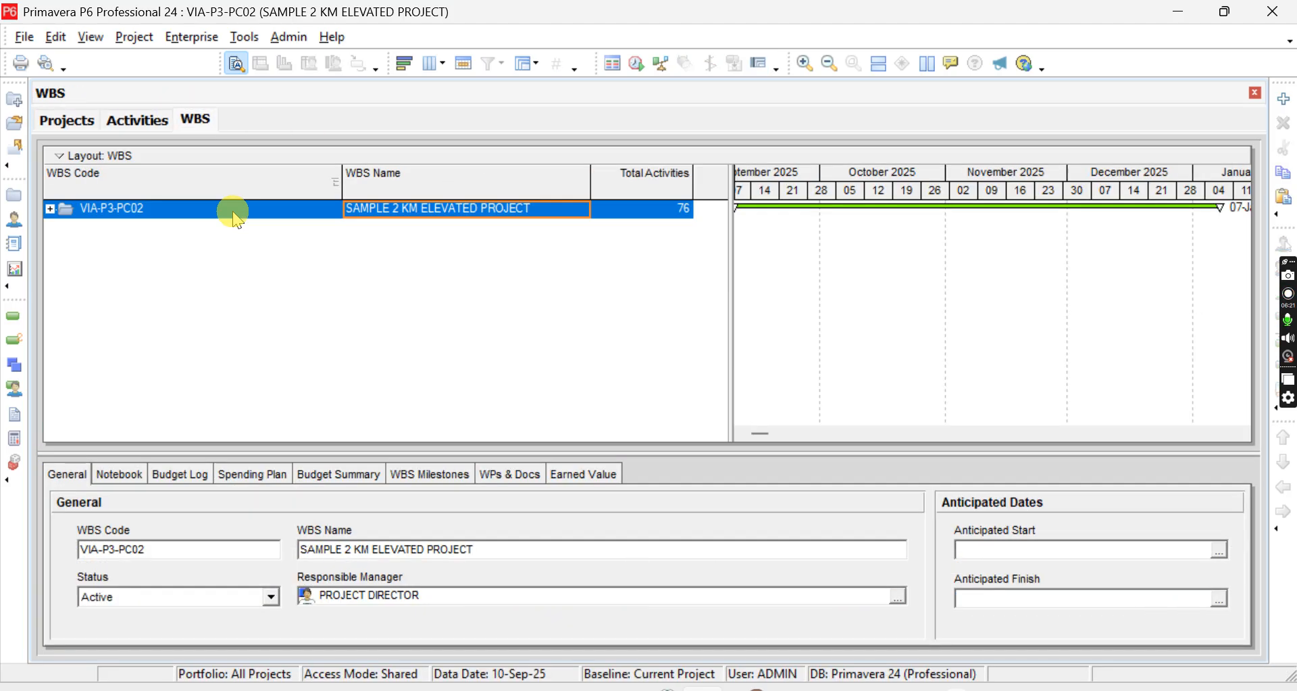
# Copy the top-level WBS element of VIA-P3-PC02 and return to the project list
pyautogui.rightClick(169, 211)
pyautogui.click(203, 273)
pyautogui.click(67, 123)
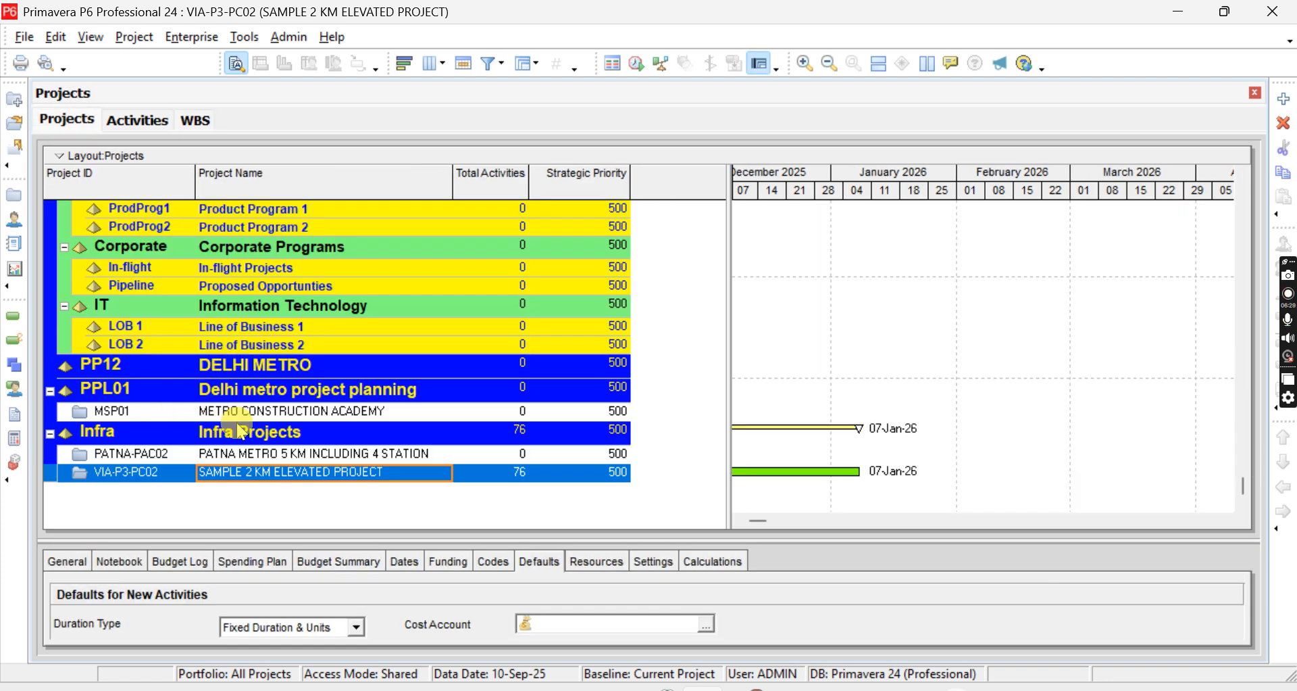
# Open the PATNA-PAC02 project and try to paste the copied WBS in its activities view
pyautogui.rightClick(245, 453)
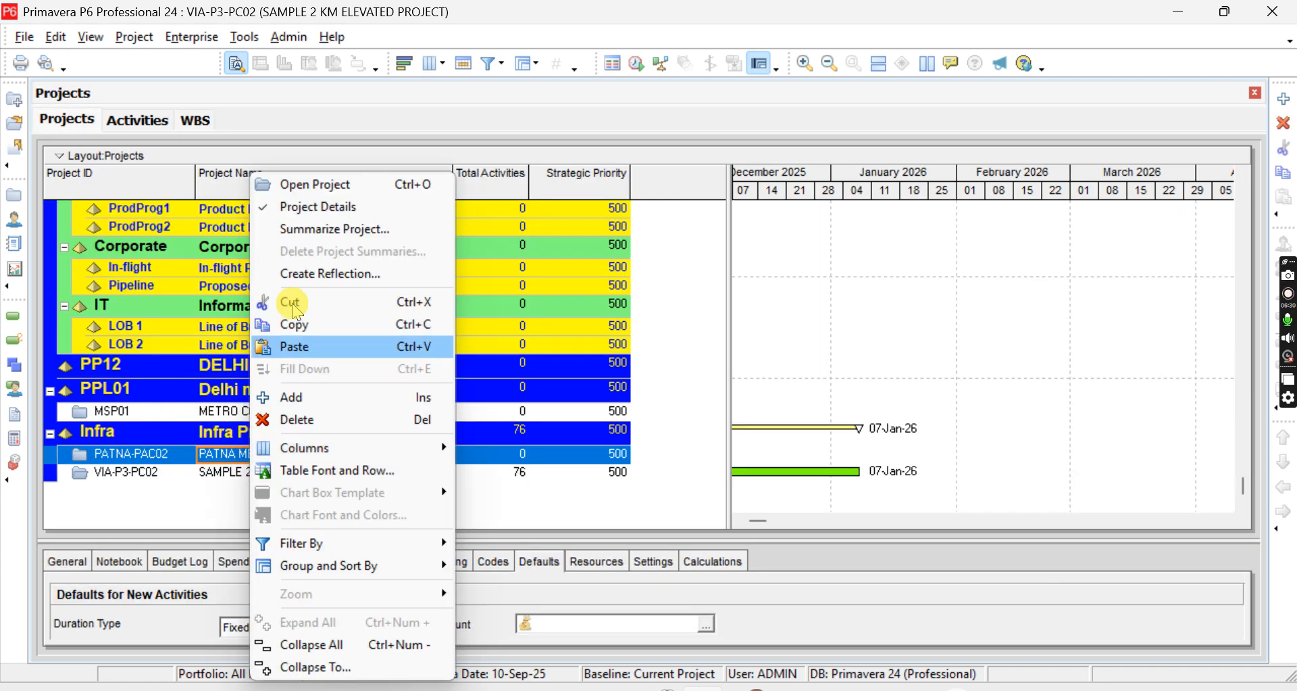
pyautogui.click(315, 181)
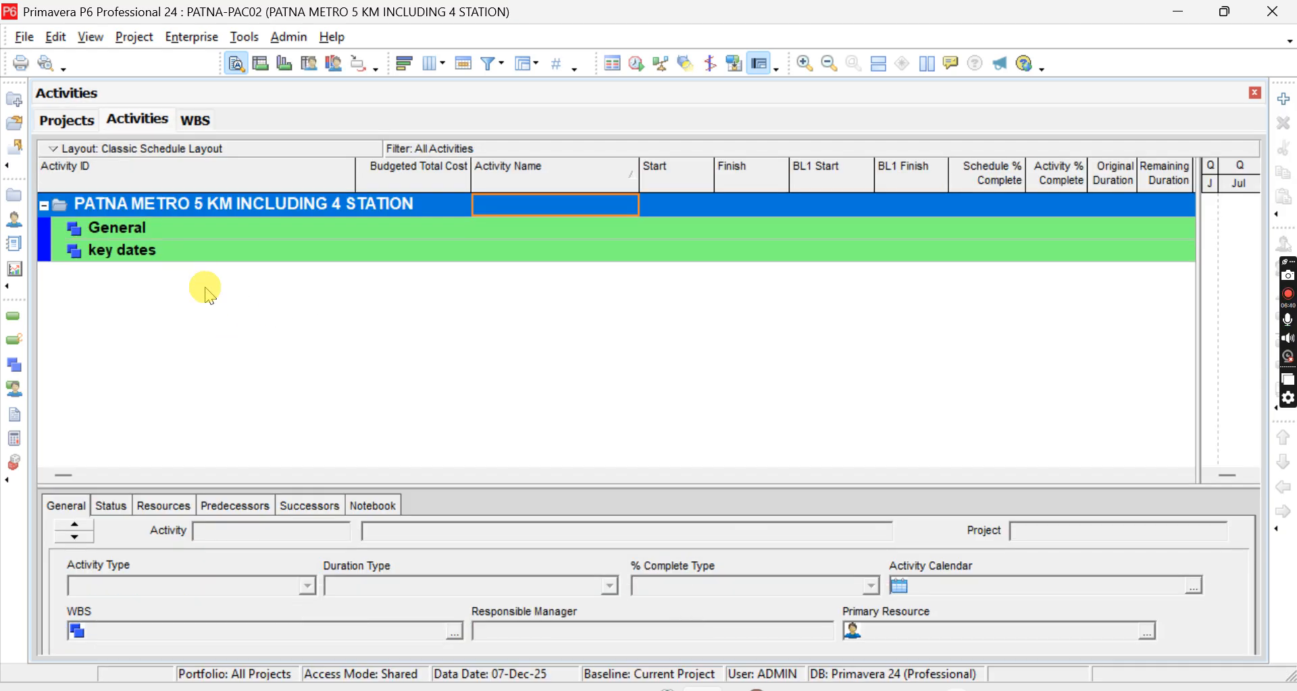
pyautogui.rightClick(272, 358)
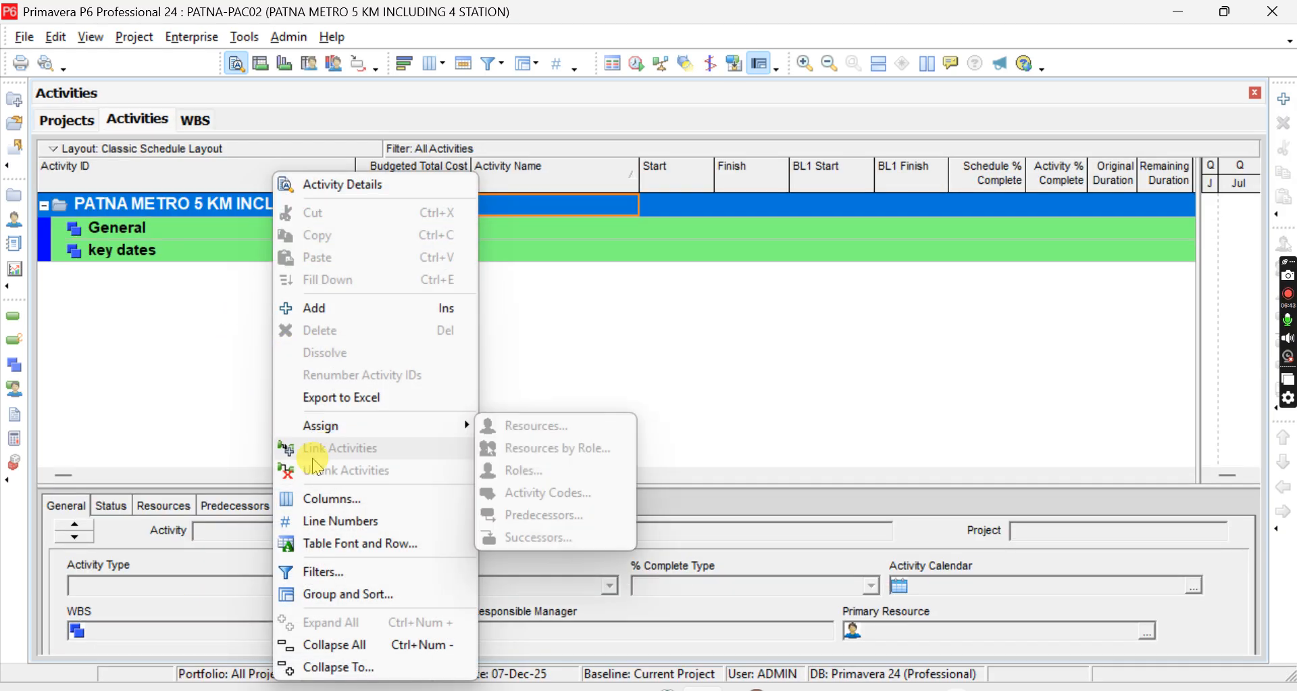
pyautogui.click(13, 315)
pyautogui.rightClick(216, 357)
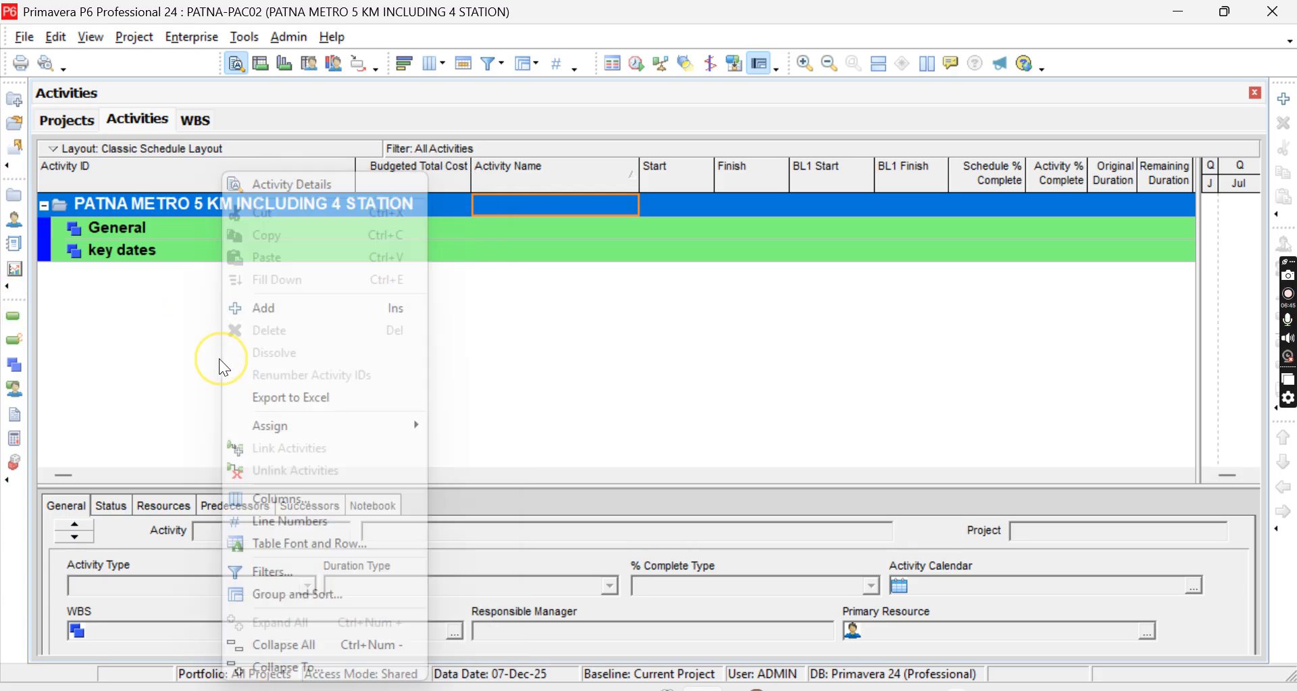
pyautogui.moveTo(300, 424)
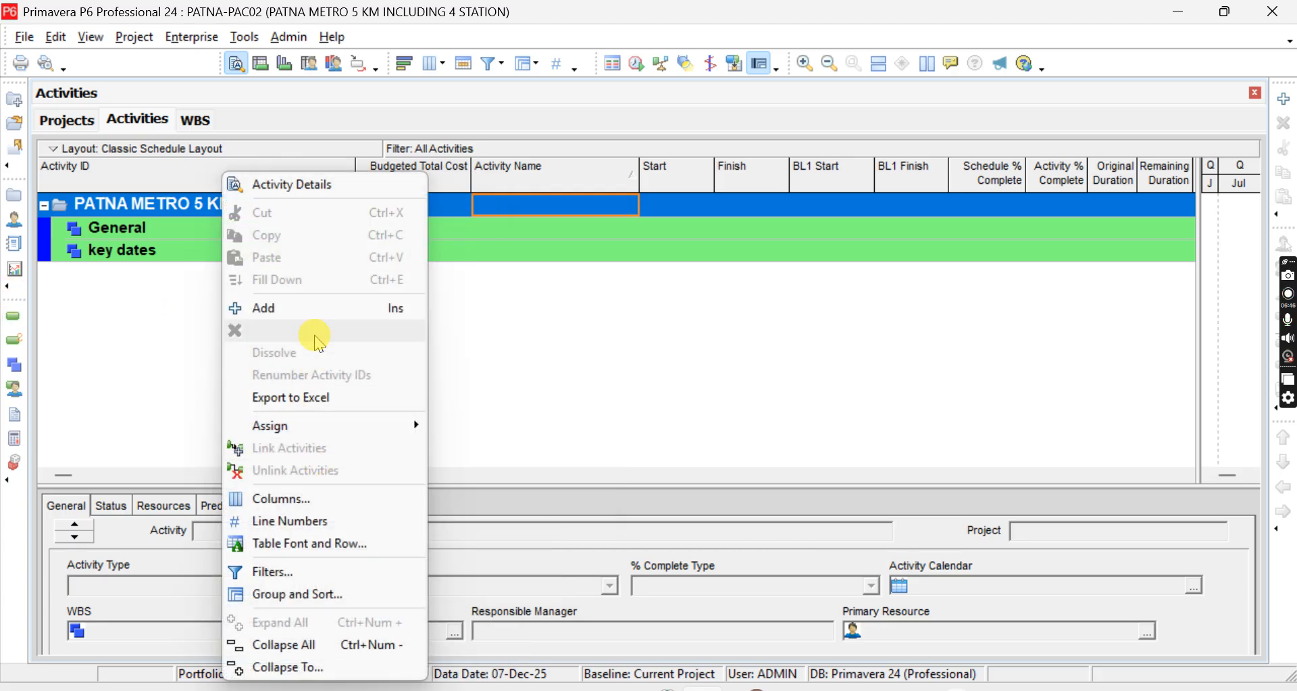
pyautogui.click(688, 384)
pyautogui.click(150, 206)
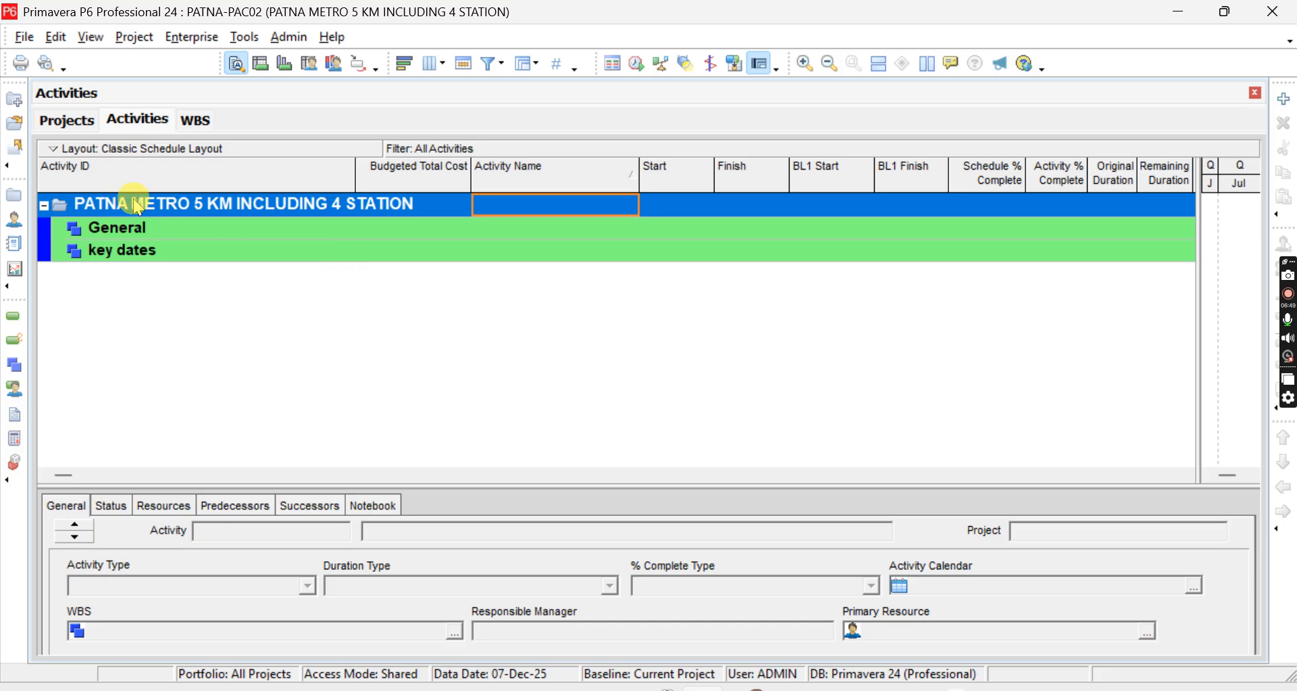
pyautogui.click(44, 206)
pyautogui.rightClick(237, 323)
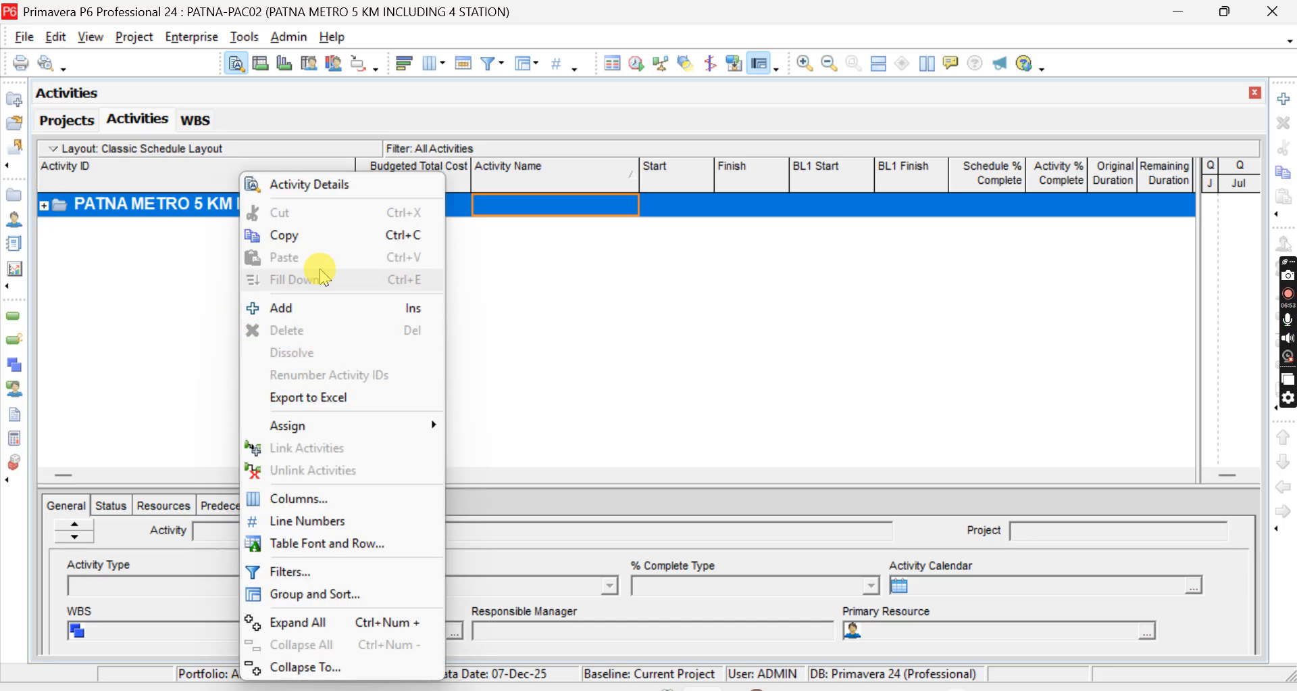
pyautogui.click(110, 298)
# Reopen the VIA-P3-PC02 sample project in the WBS view and copy its top-level WBS element
pyautogui.click(71, 122)
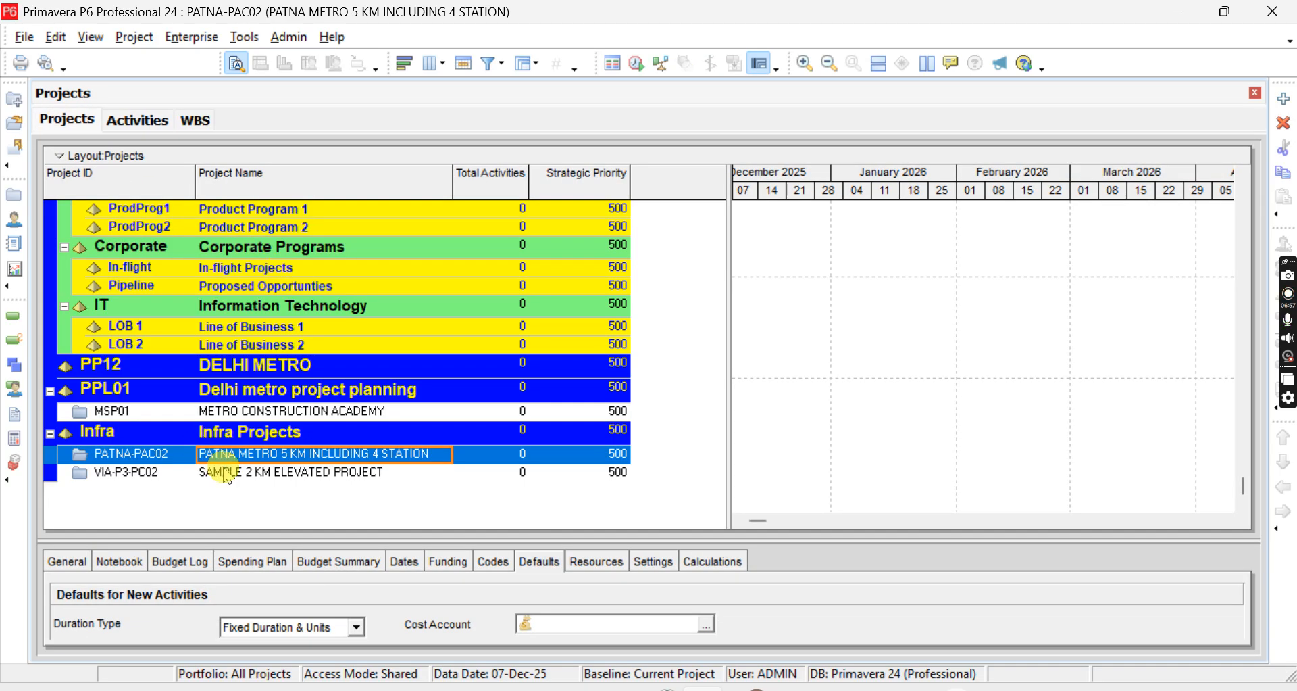
pyautogui.click(221, 469)
pyautogui.rightClick(222, 469)
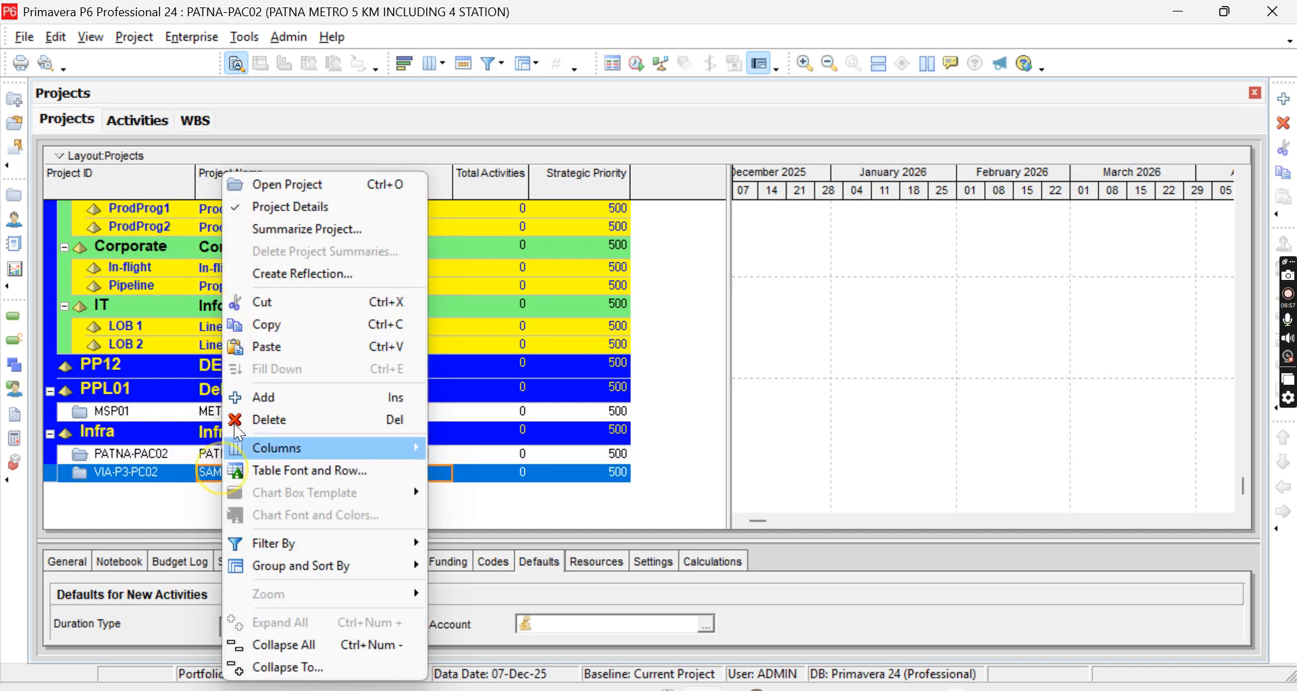
pyautogui.click(265, 181)
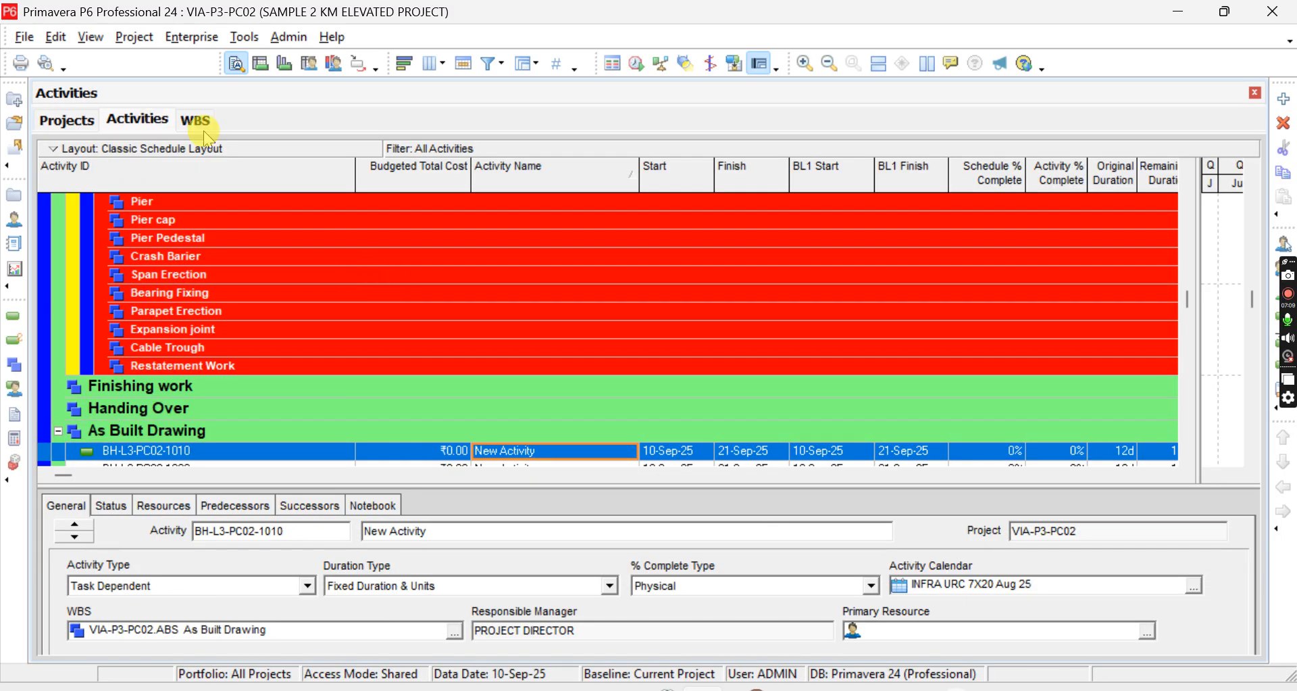
pyautogui.click(200, 127)
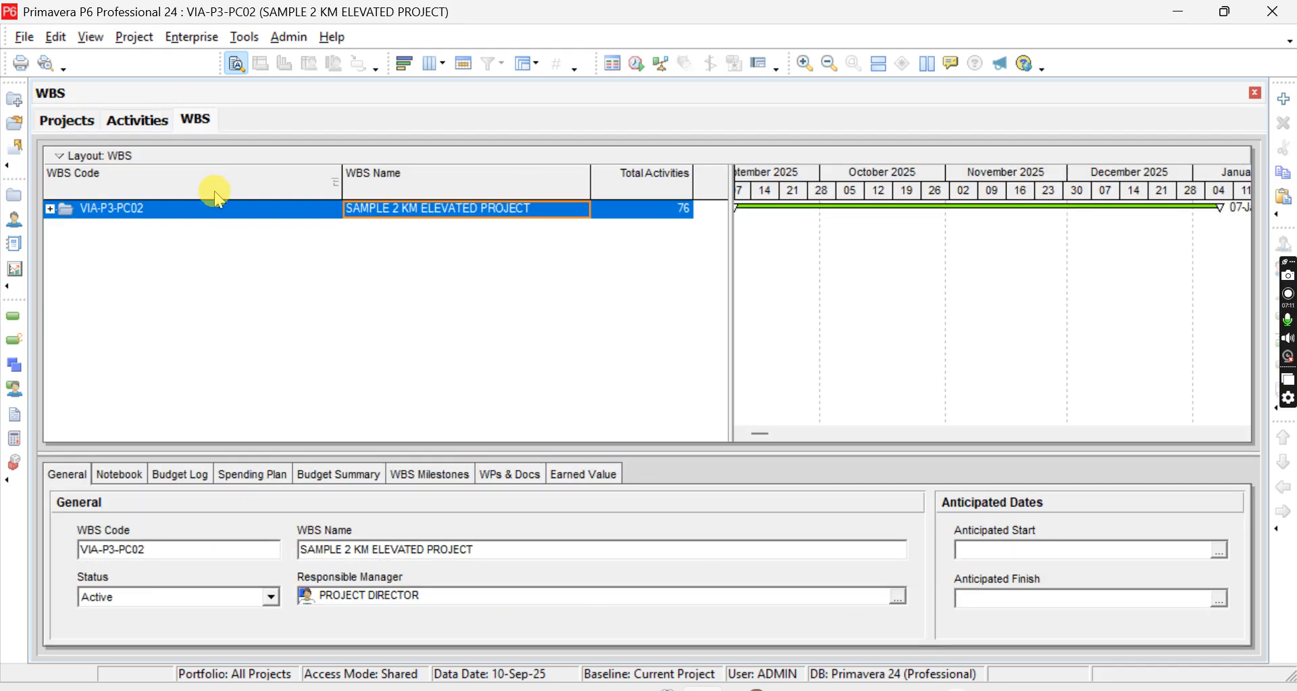
pyautogui.rightClick(210, 215)
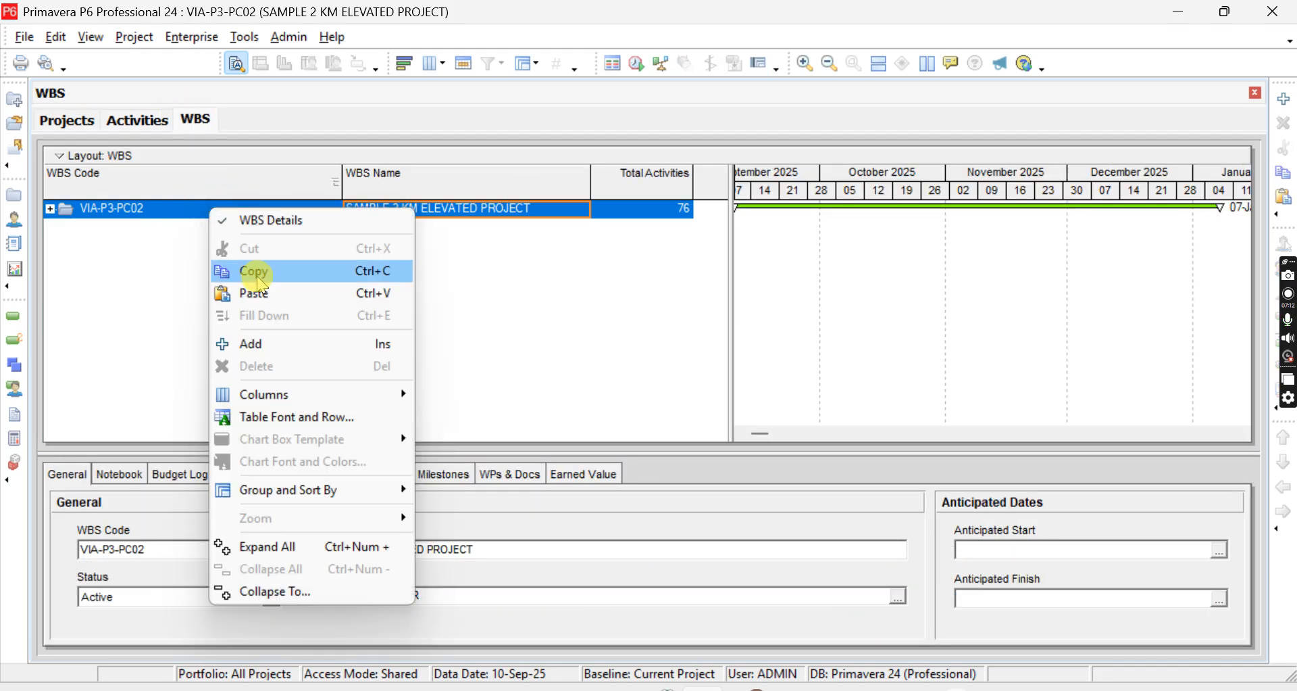
pyautogui.click(255, 270)
# Reopen the PATNA-PAC02 project from the project list and display its WBS view
pyautogui.click(65, 116)
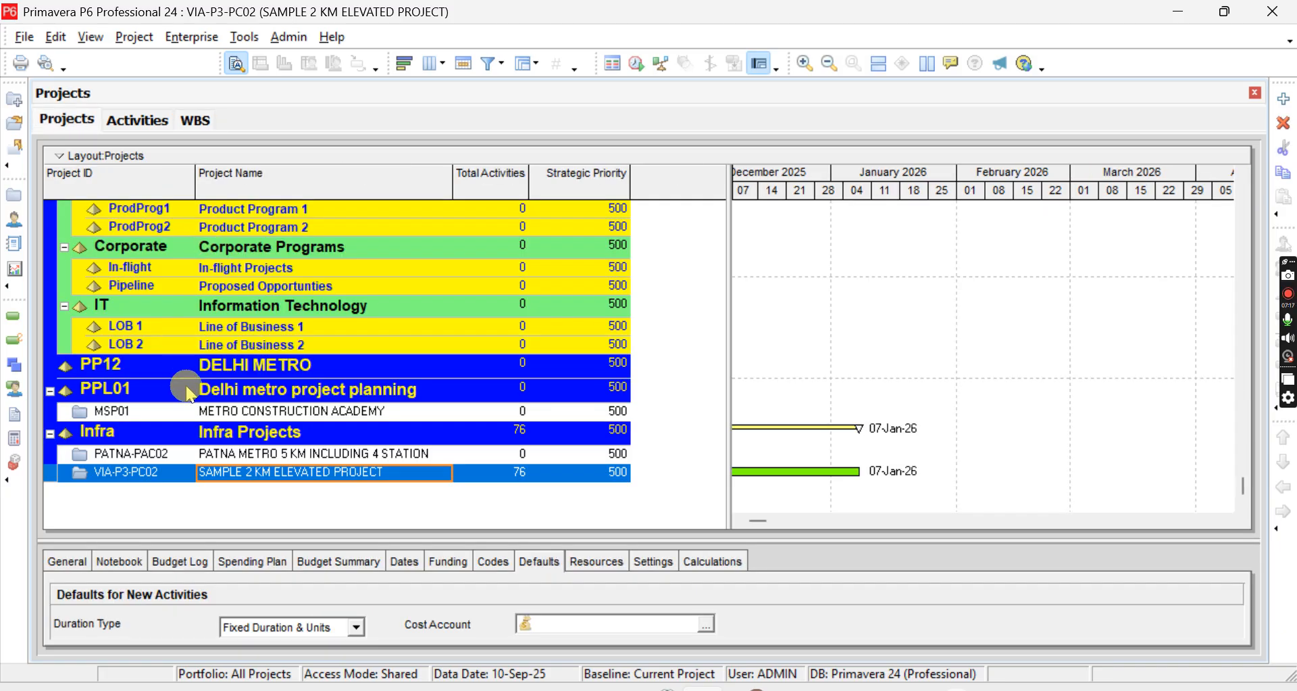
pyautogui.click(203, 454)
pyautogui.rightClick(217, 432)
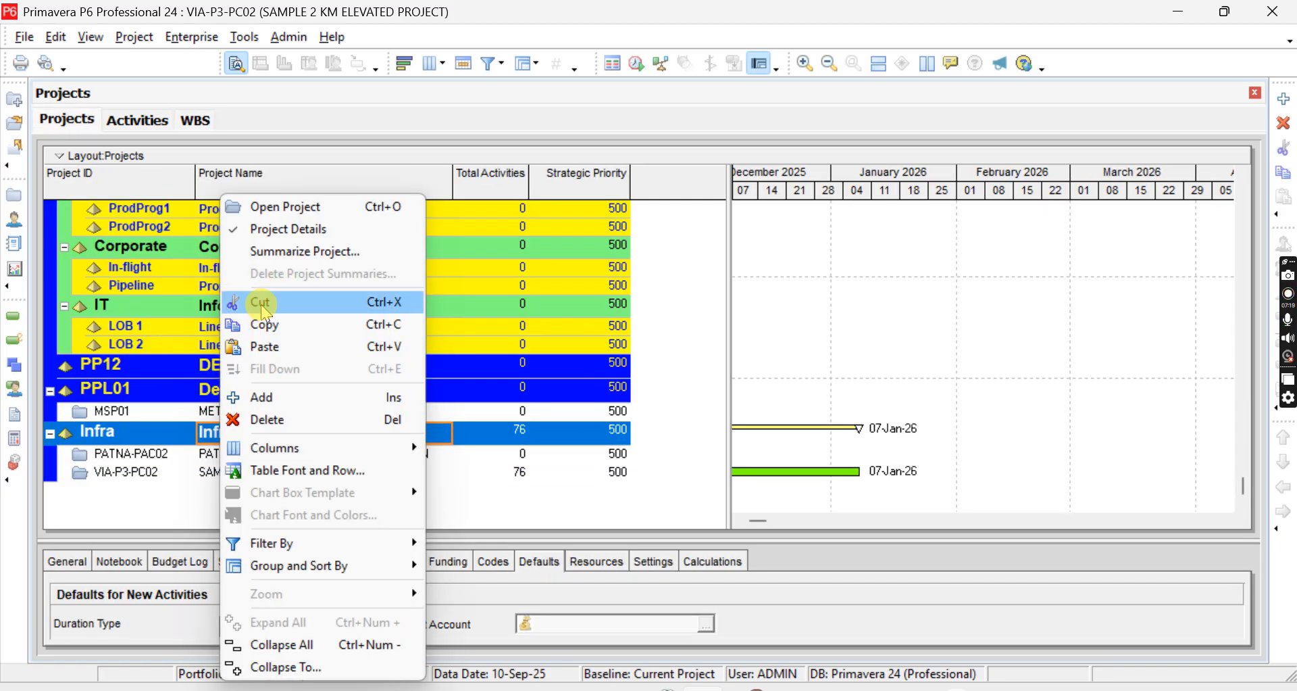
pyautogui.click(190, 459)
pyautogui.click(189, 469)
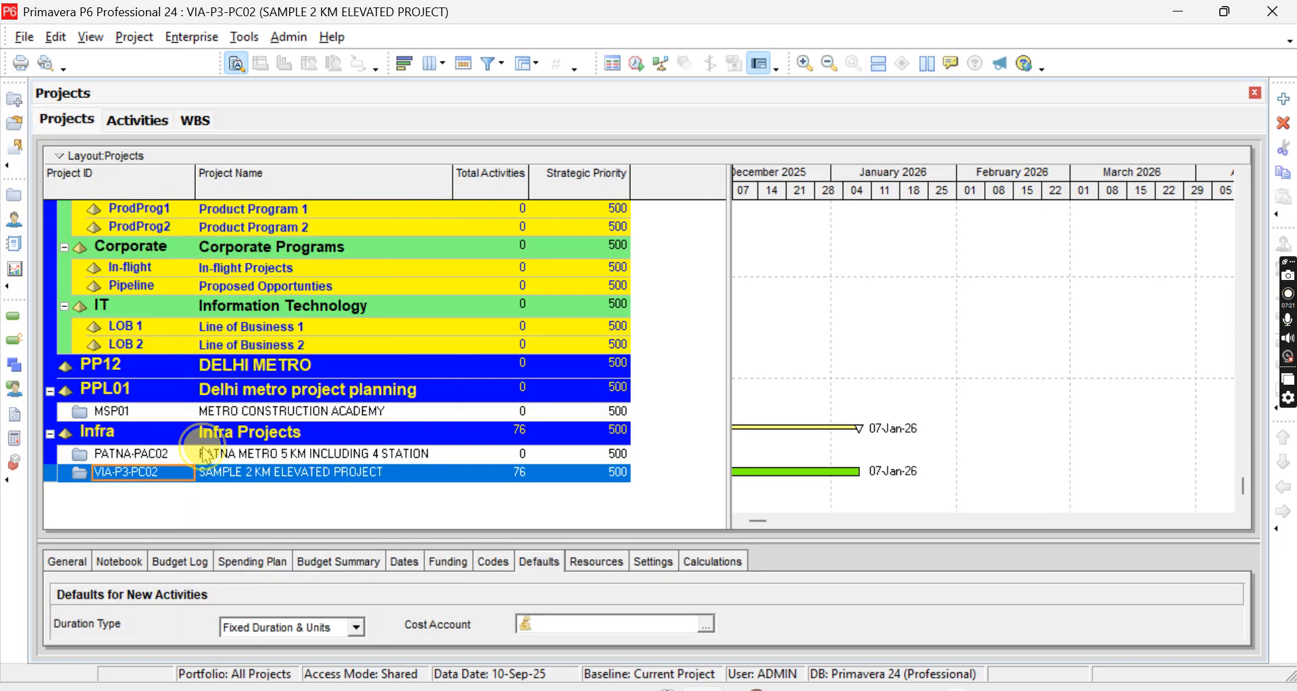
pyautogui.click(206, 454)
pyautogui.rightClick(206, 454)
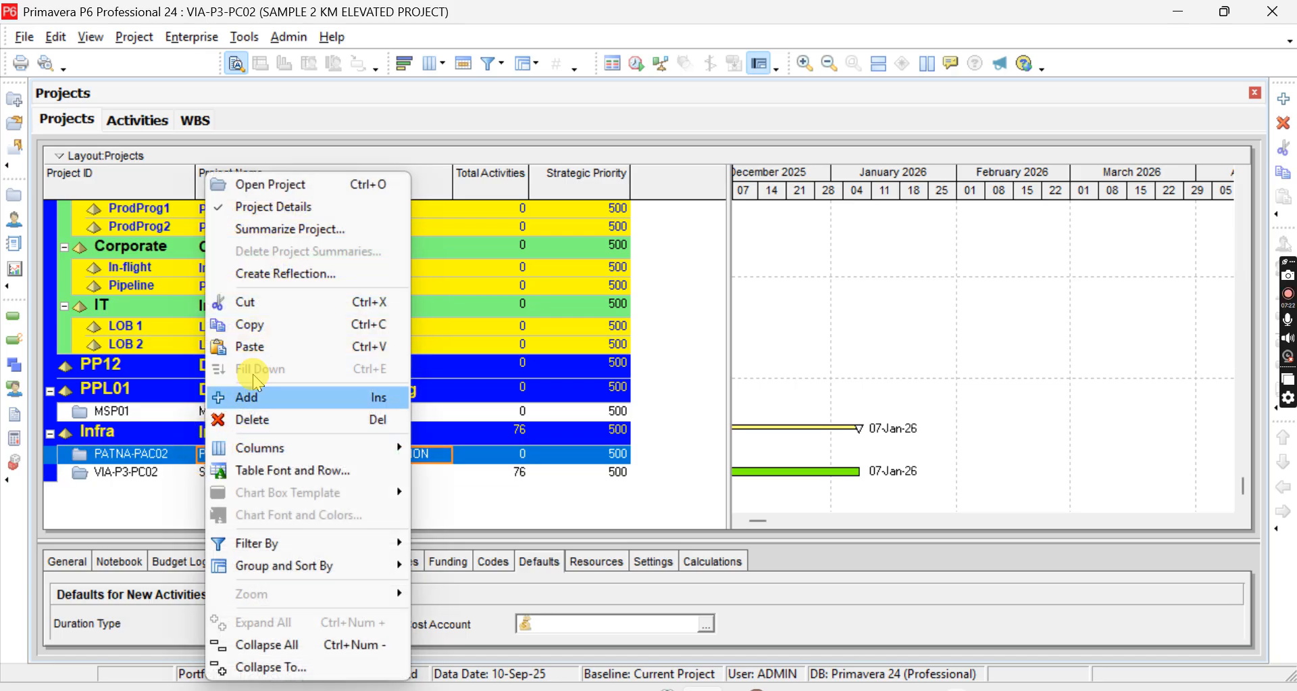
pyautogui.click(292, 189)
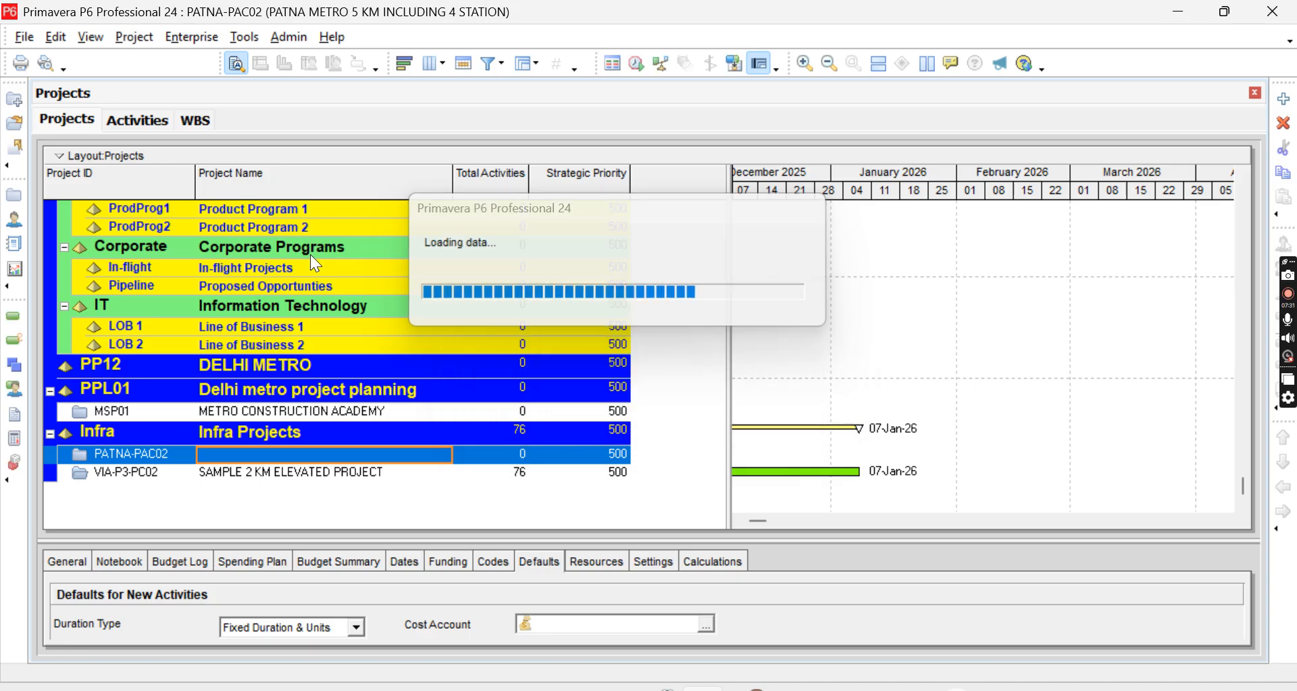
pyautogui.click(311, 254)
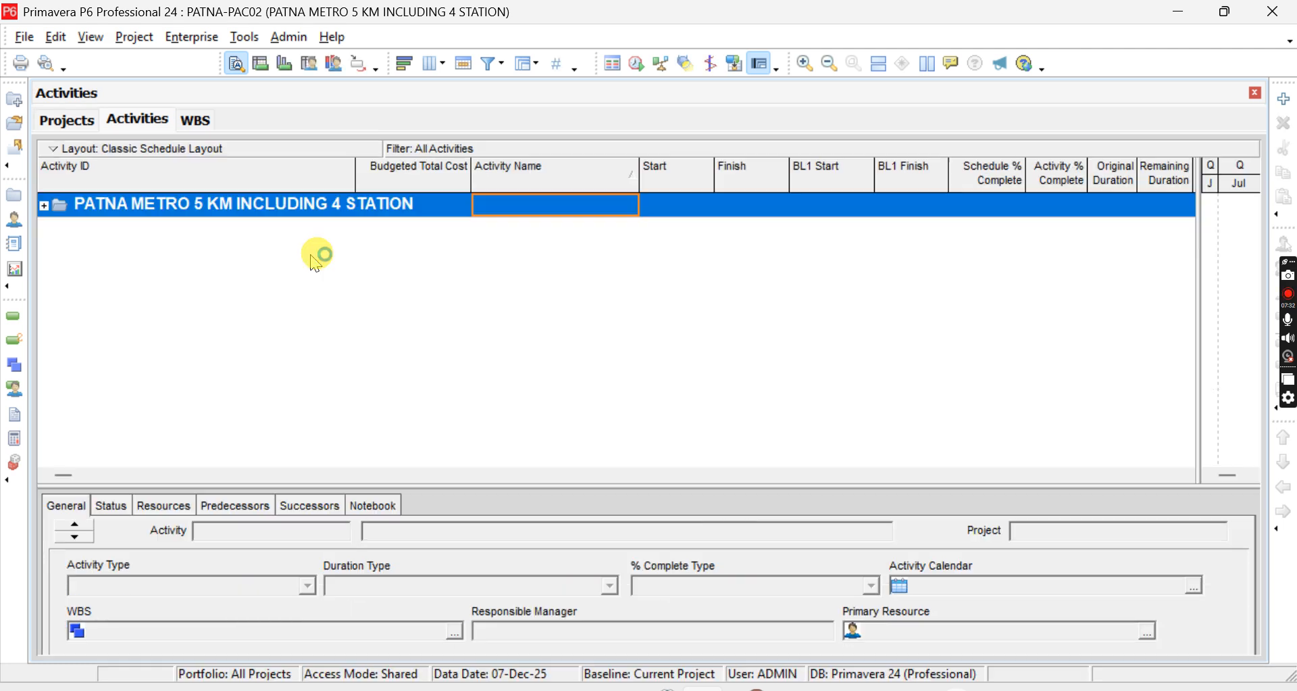
pyautogui.click(202, 125)
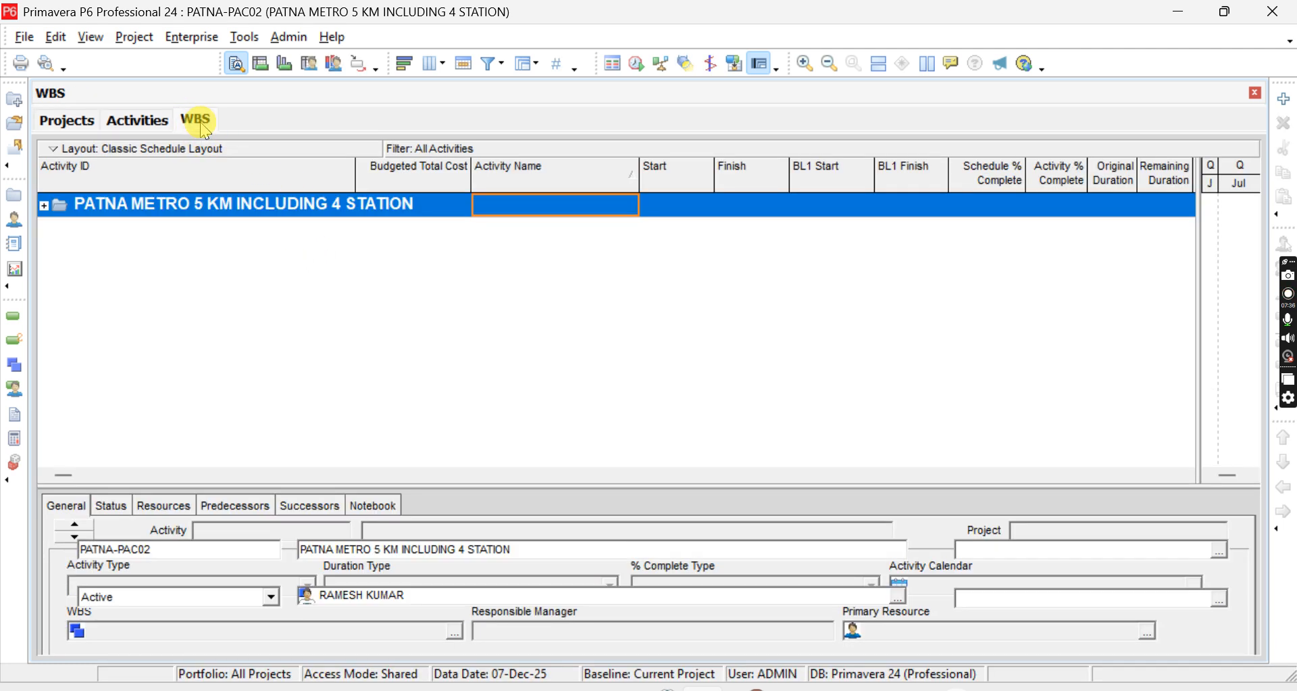
# Paste the copied VIA-P3-PC02 WBS with the collapsed top-level PATNA-PAC02 element selected
pyautogui.click(49, 211)
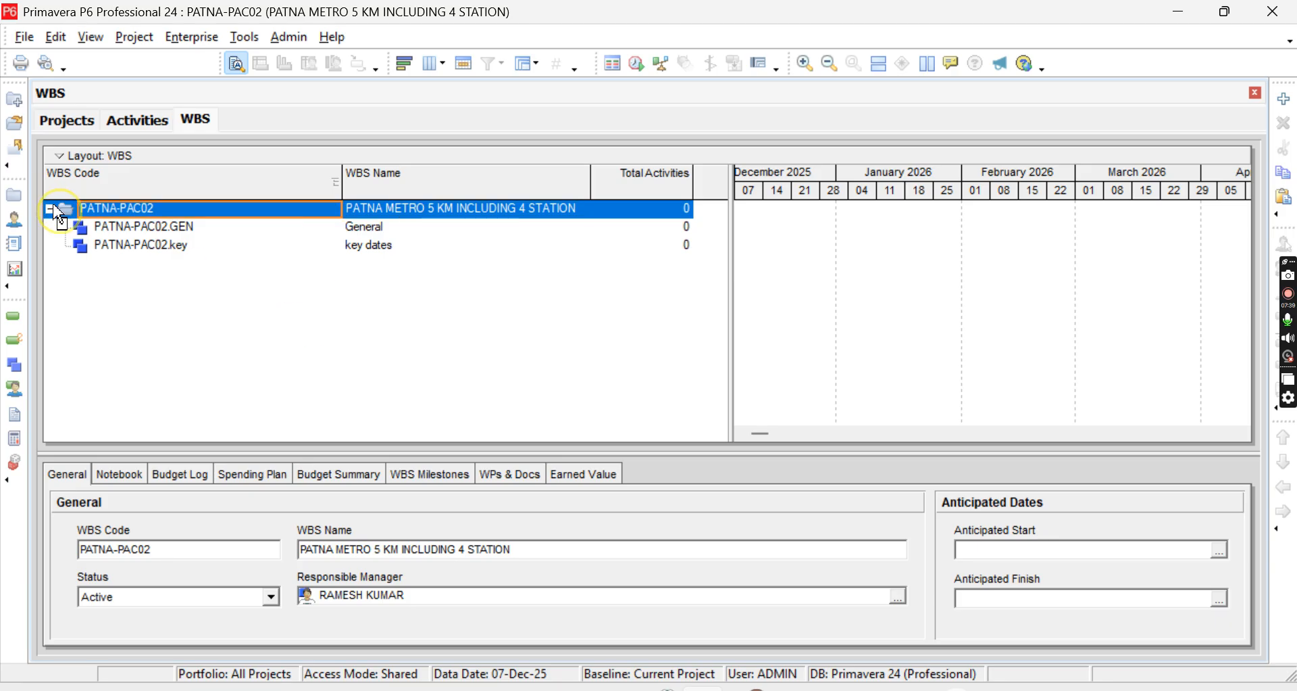
pyautogui.click(49, 209)
pyautogui.rightClick(119, 292)
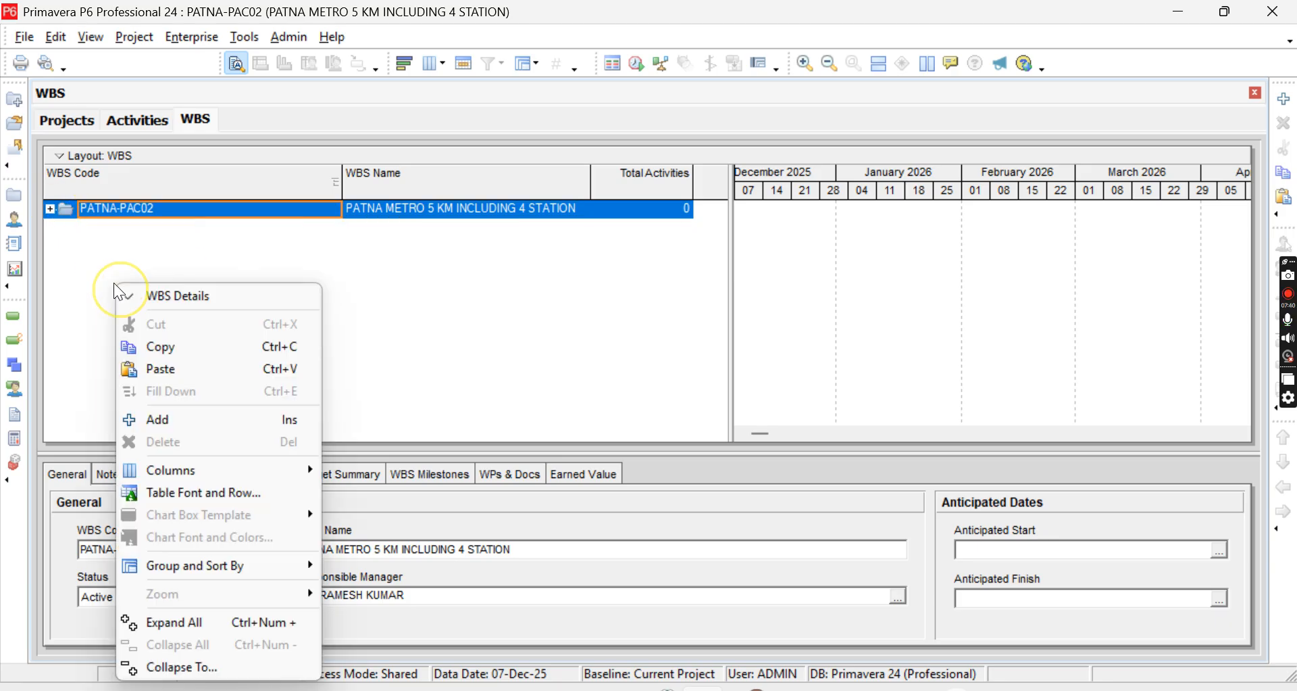
pyautogui.click(147, 371)
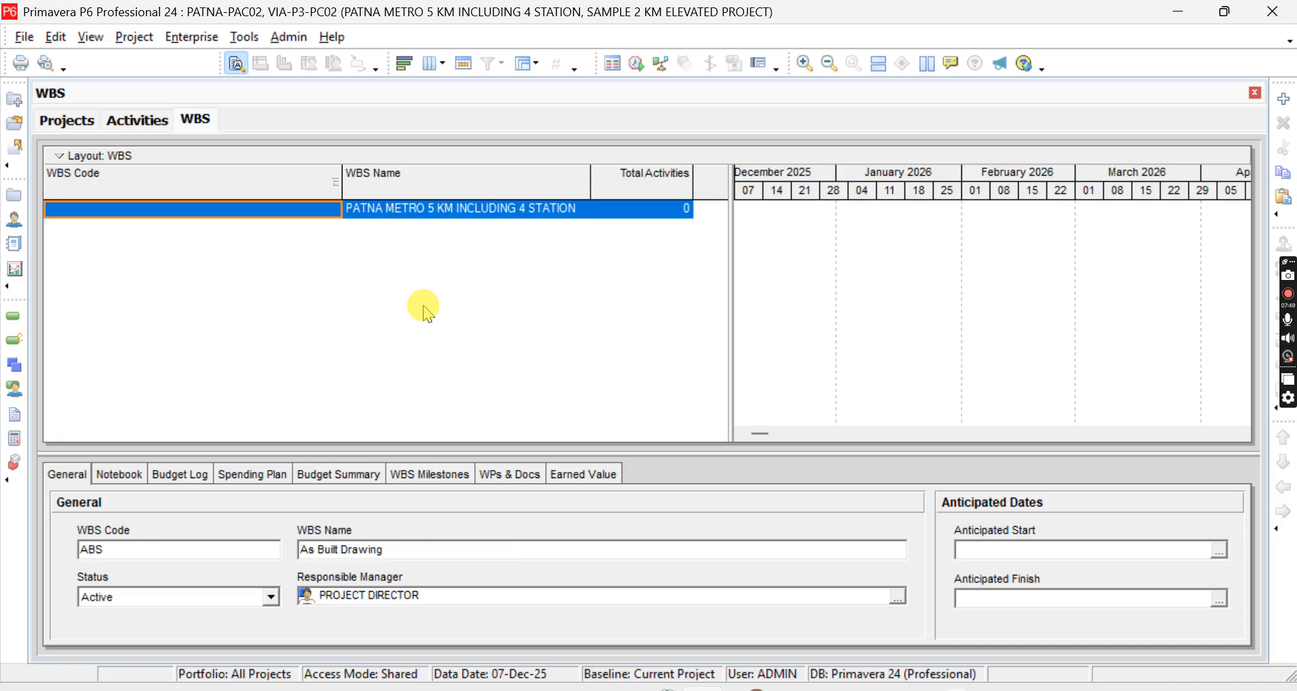
pyautogui.click(567, 397)
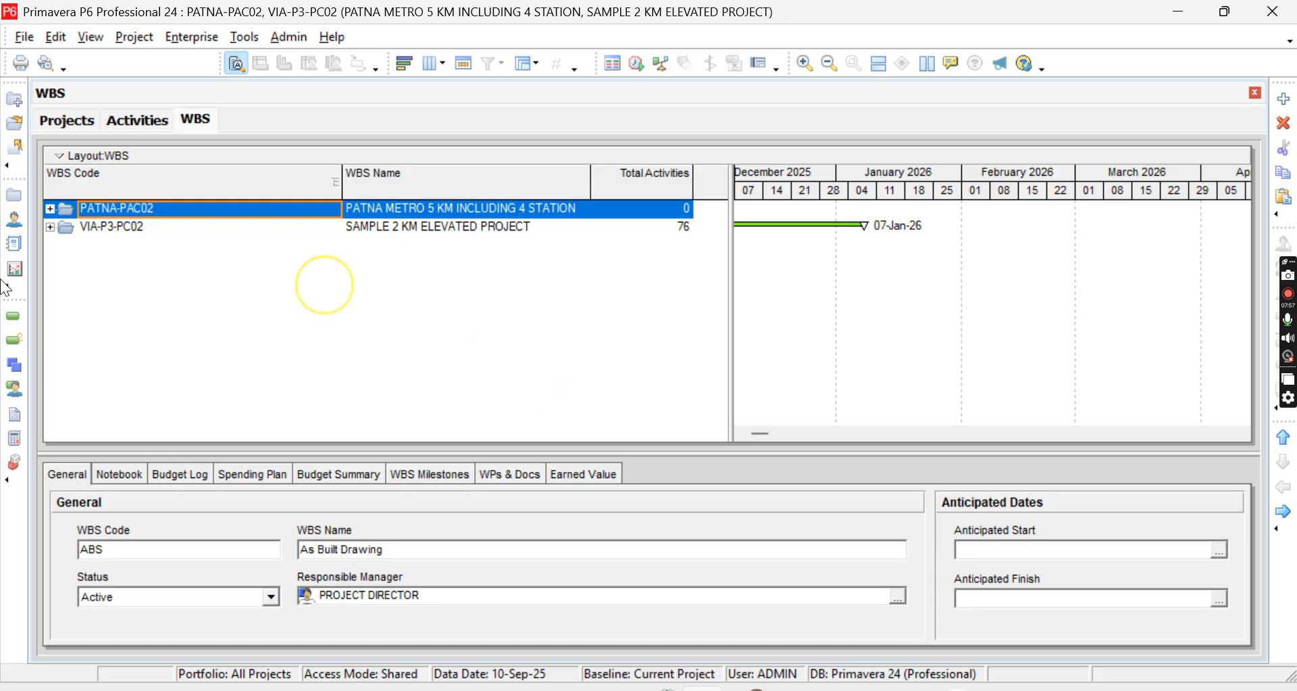
# Examine the WBS elements of VIA-P3-PC02, from General and key milestone to the elements under Employer Obligation
pyautogui.click(50, 227)
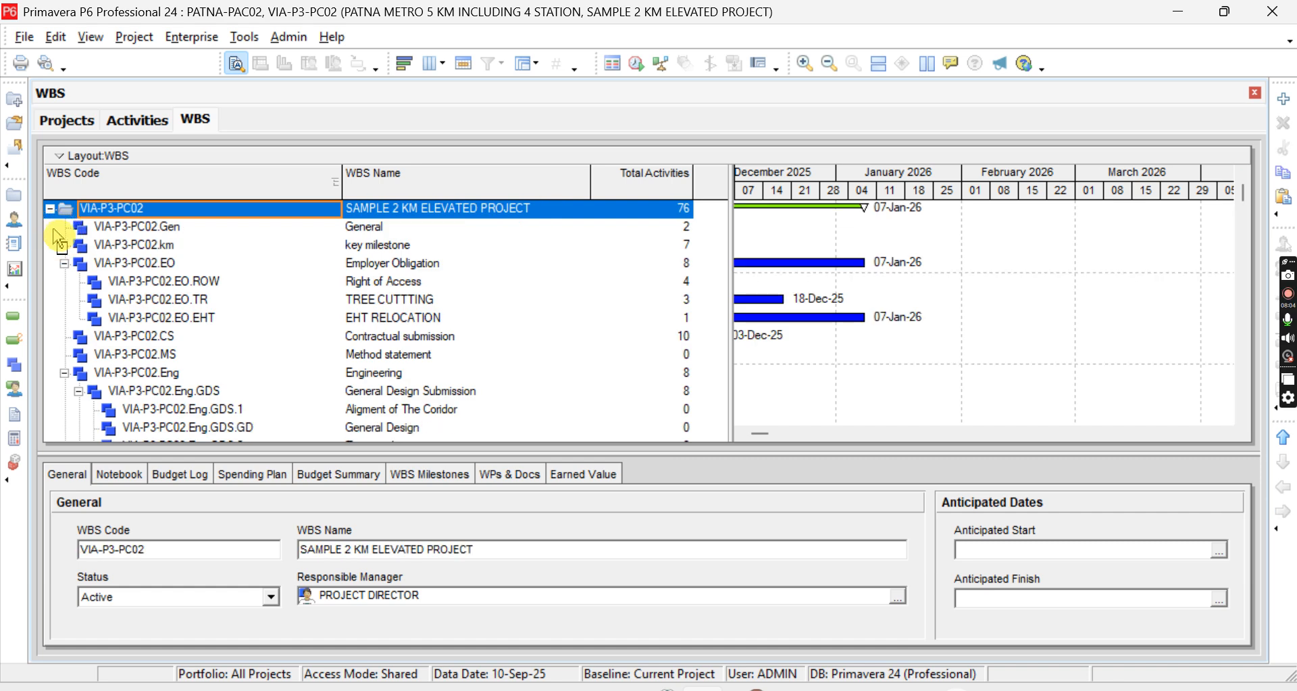
pyautogui.click(182, 226)
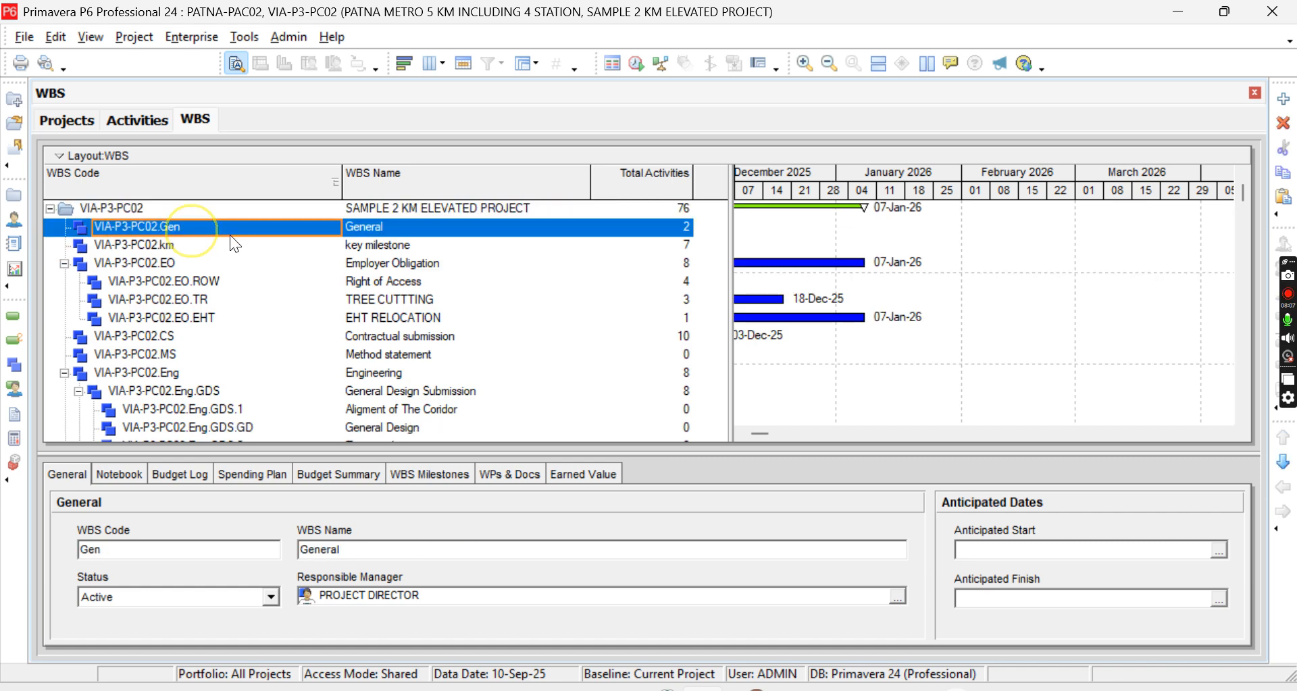
pyautogui.click(395, 244)
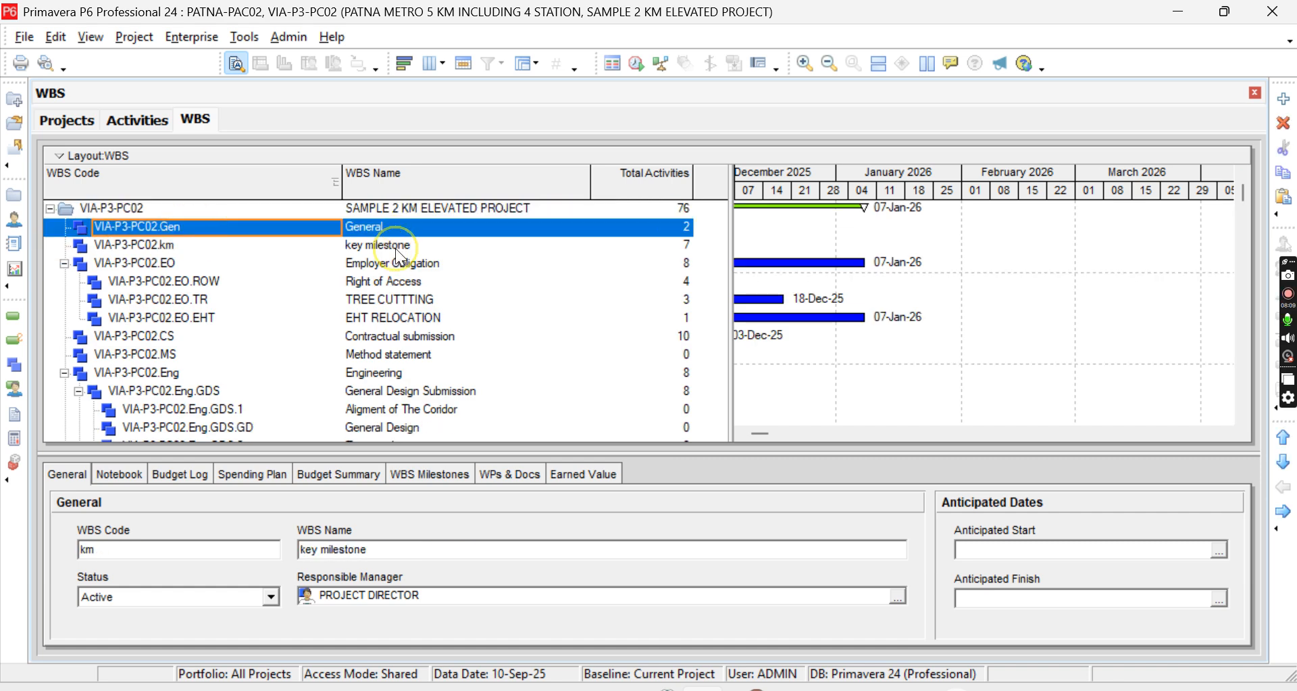
pyautogui.click(382, 263)
pyautogui.click(370, 281)
pyautogui.click(350, 299)
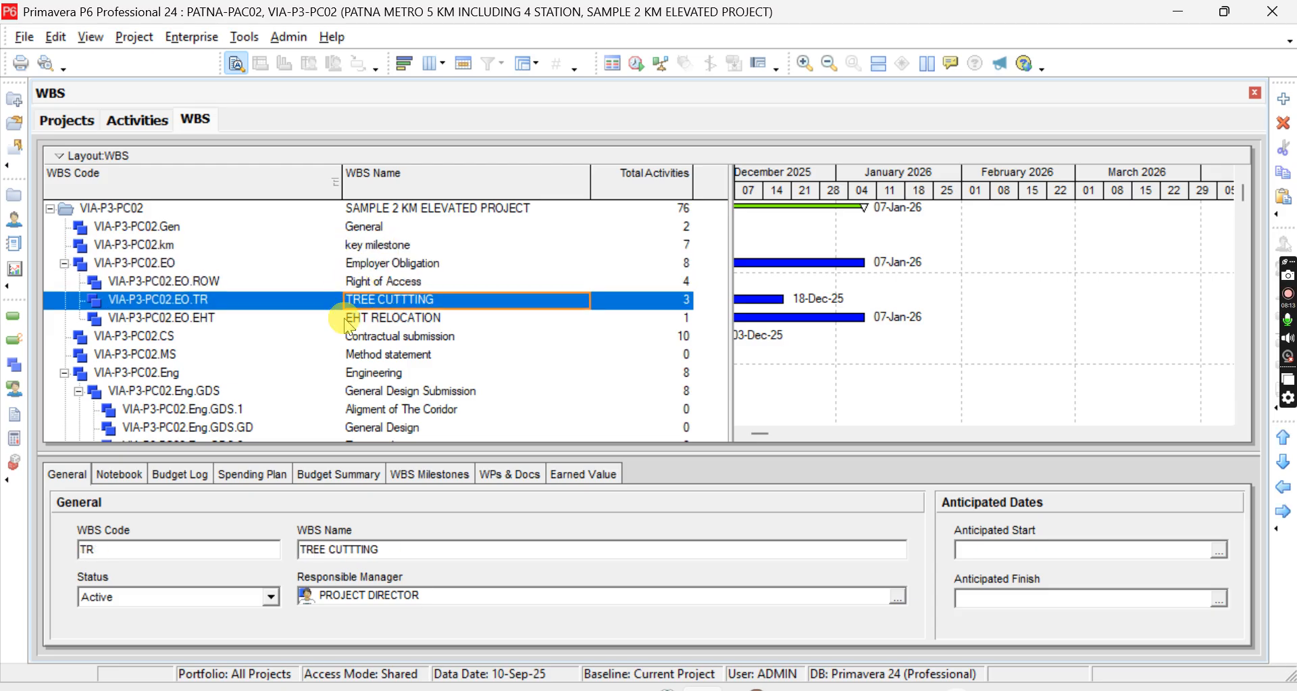
pyautogui.click(345, 319)
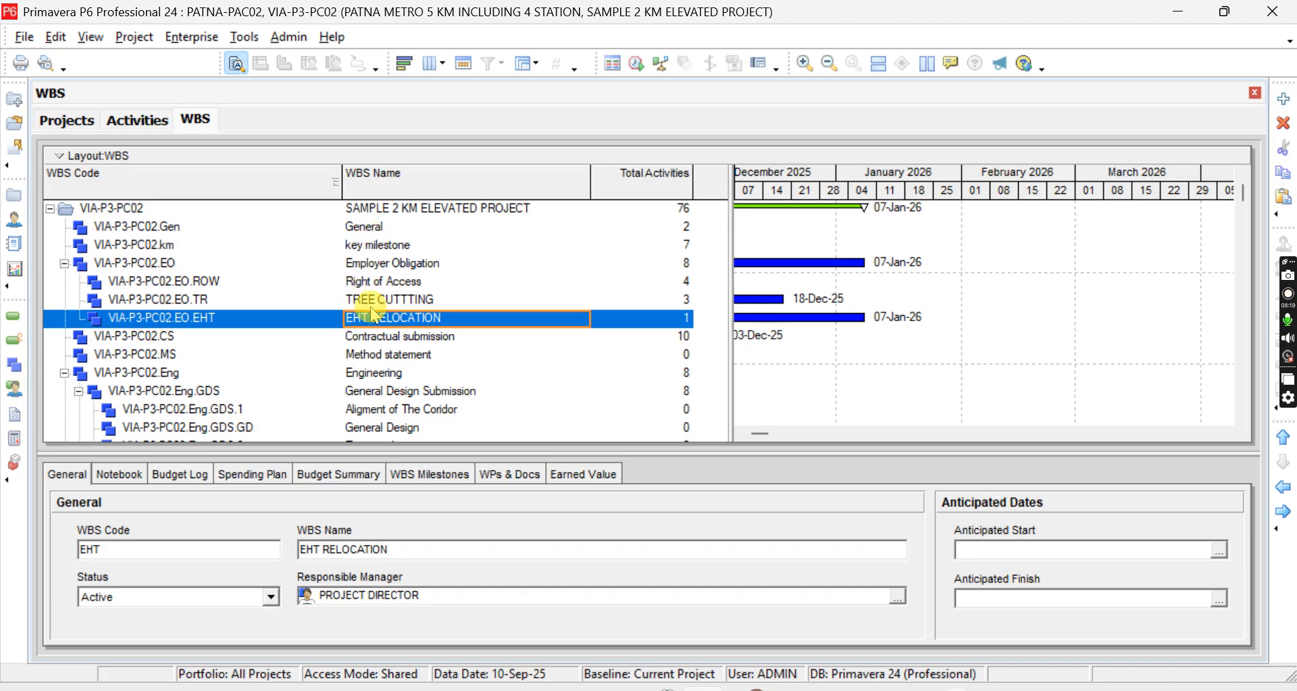
pyautogui.click(365, 231)
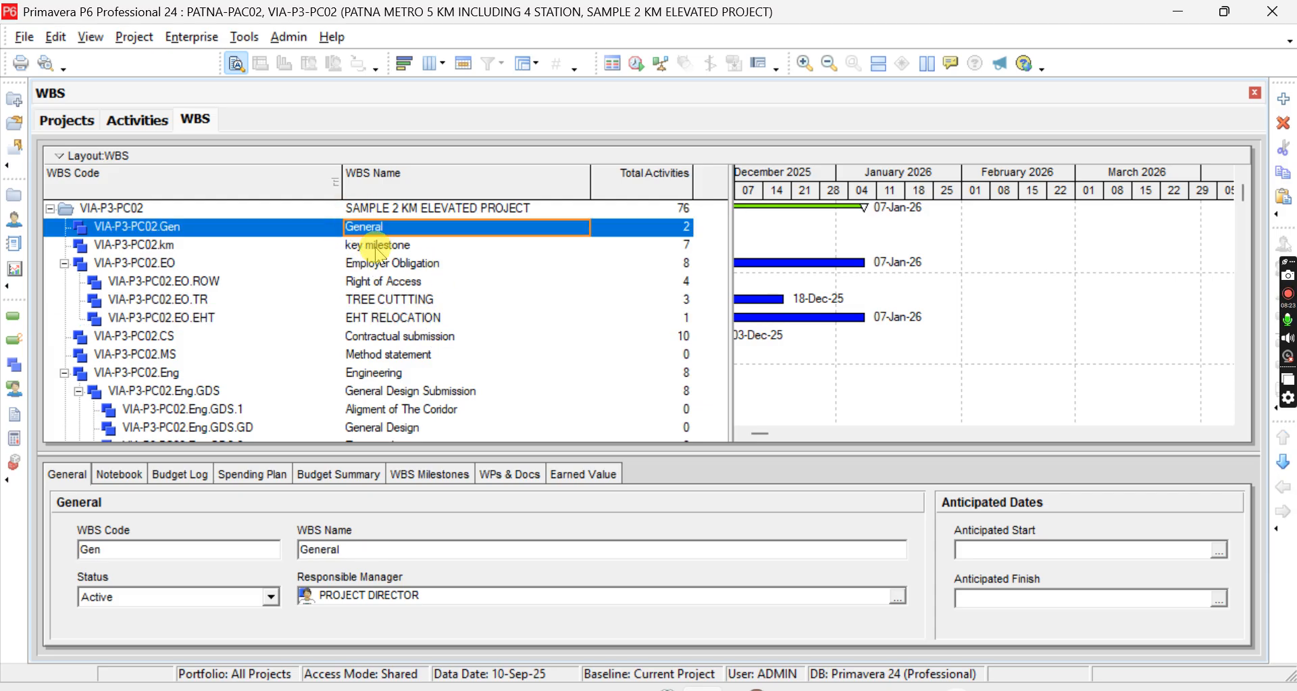
pyautogui.click(368, 245)
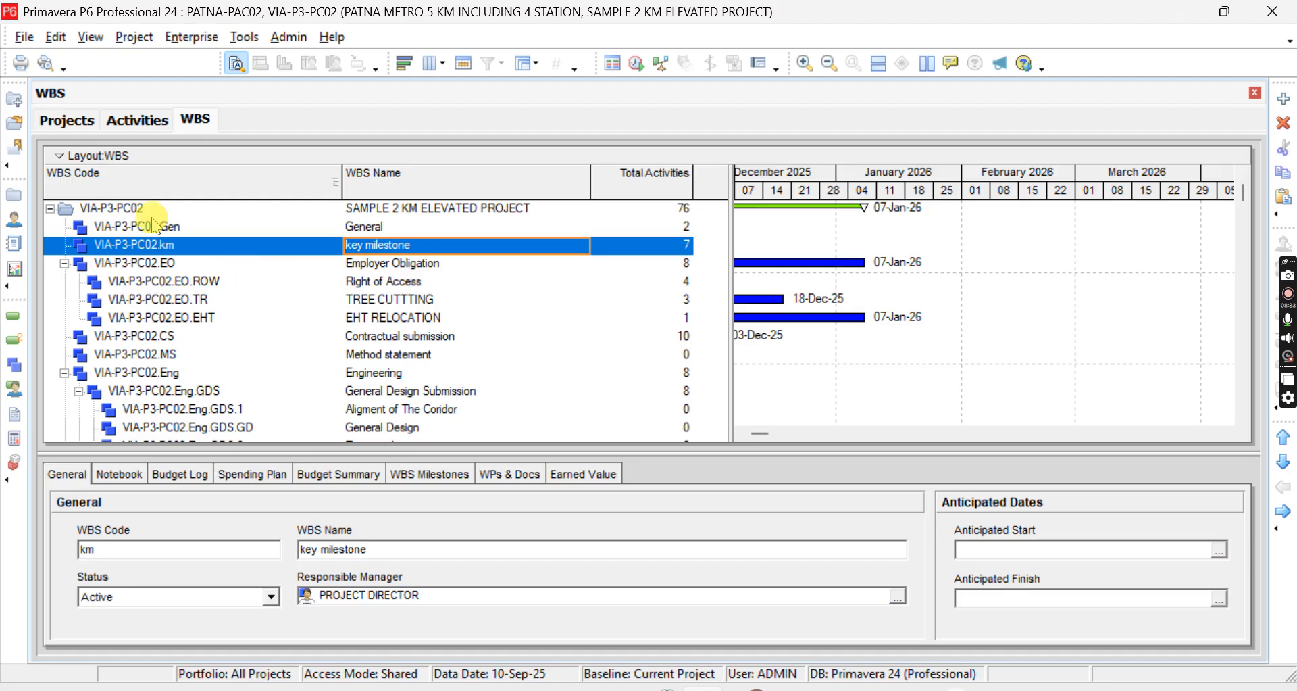
# Add a WBS element from key dates in PATNA-PAC02 and outdent it to the same level as key dates
pyautogui.doubleClick(75, 213)
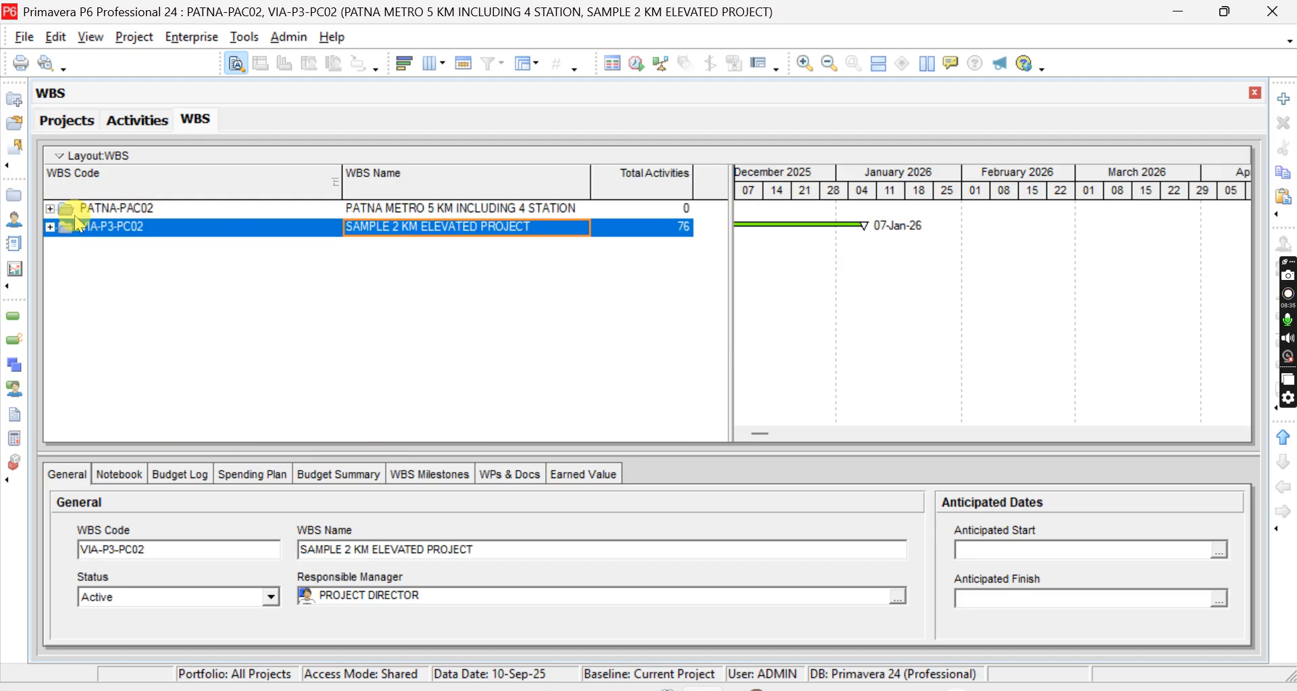
pyautogui.doubleClick(53, 214)
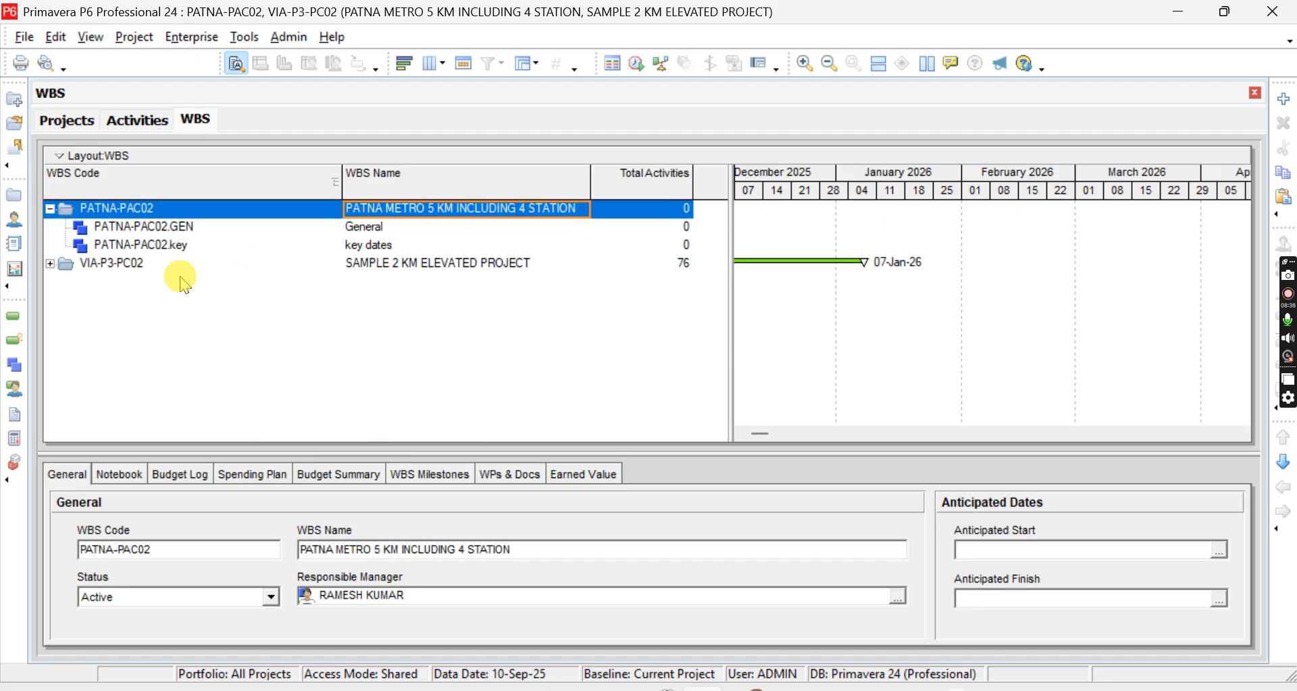
pyautogui.click(213, 243)
pyautogui.rightClick(212, 241)
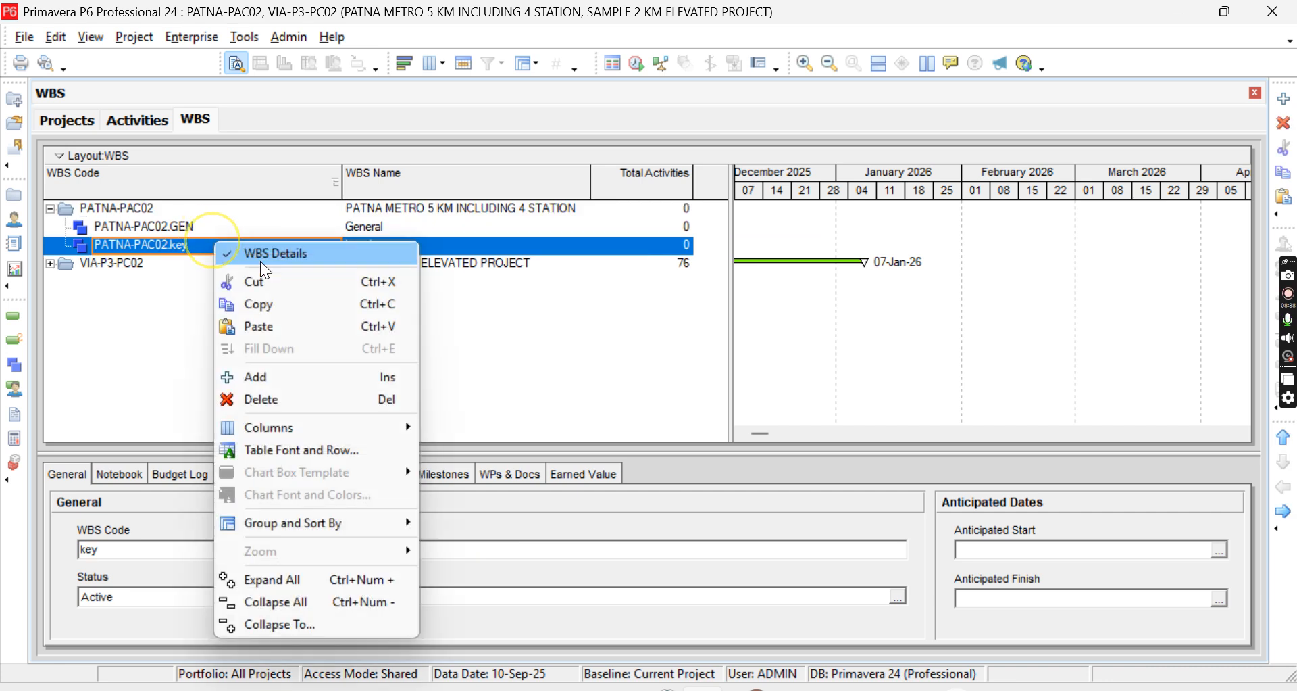
pyautogui.click(261, 375)
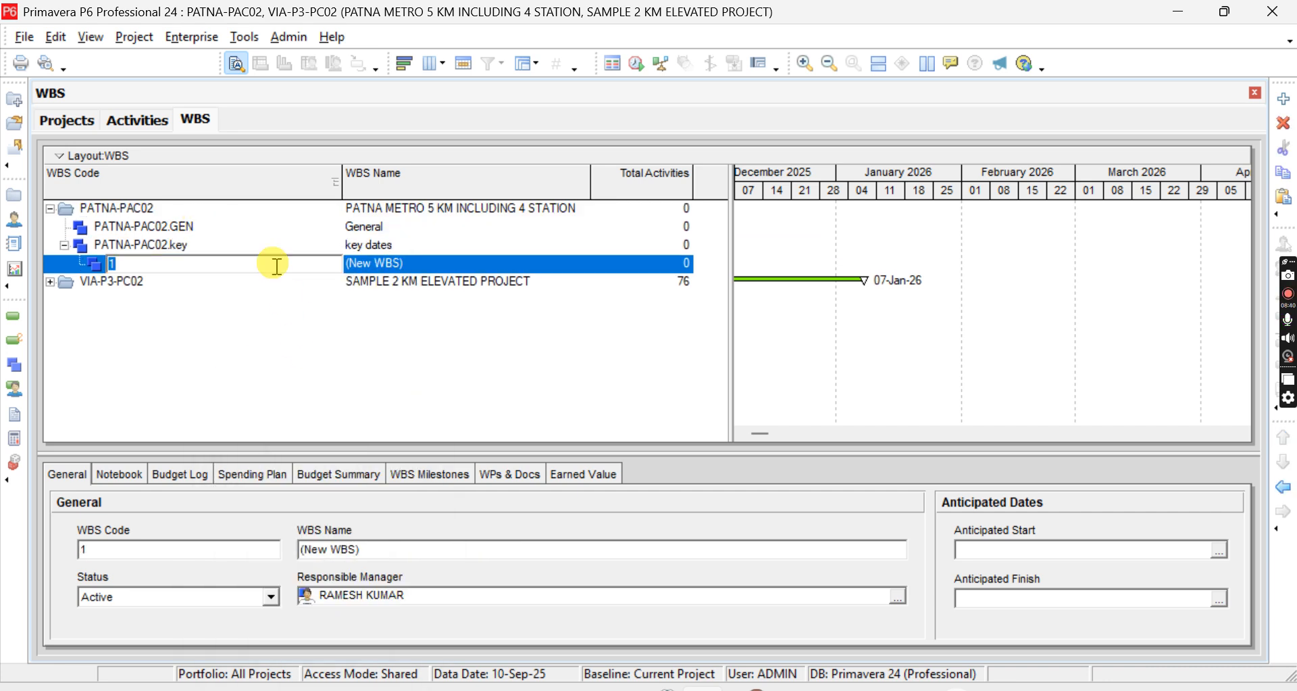
pyautogui.click(1284, 492)
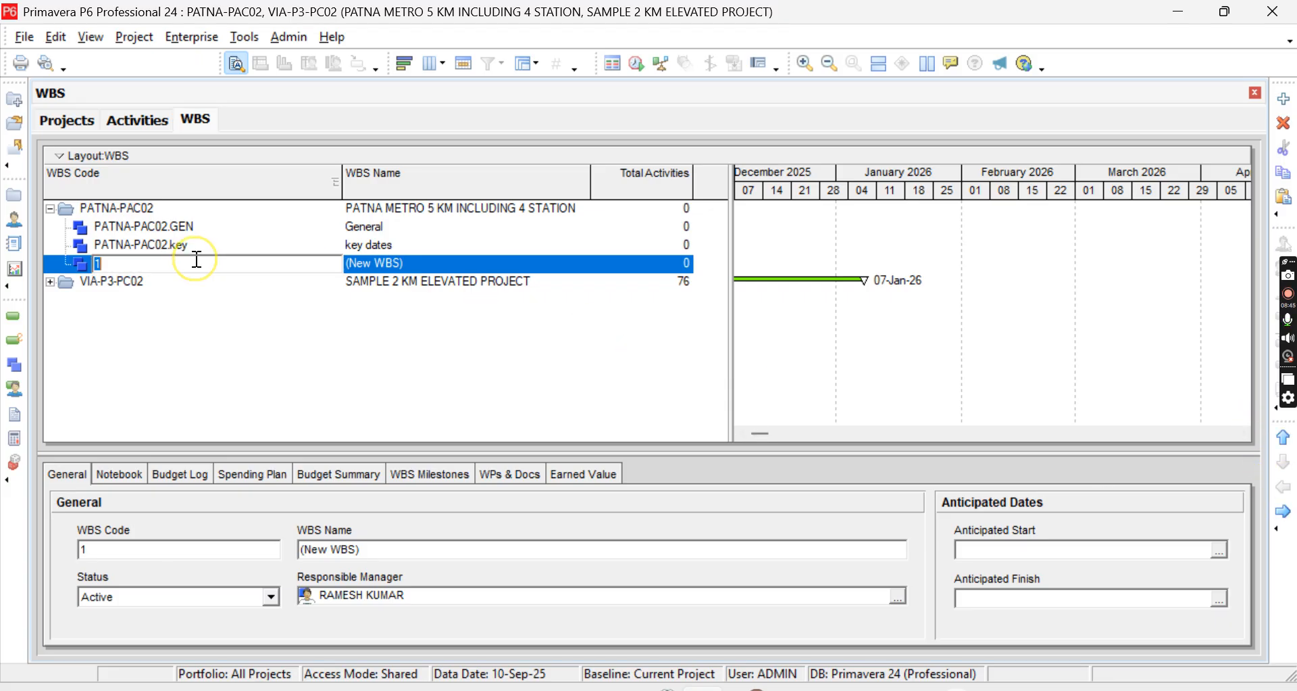
# Give the new PATNA-PAC02 element the WBS code Emp and the name Employer Oblegation
pyautogui.write('Emp')
pyautogui.press('Tab')
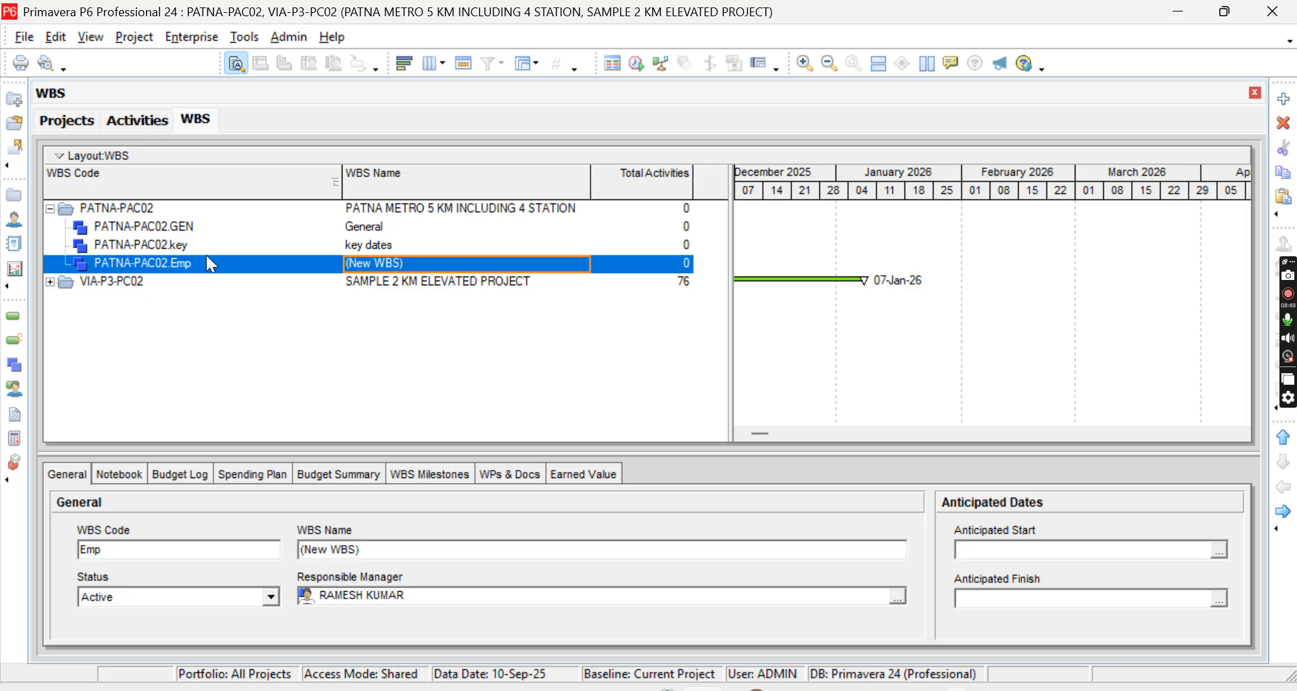
pyautogui.write('Employ')
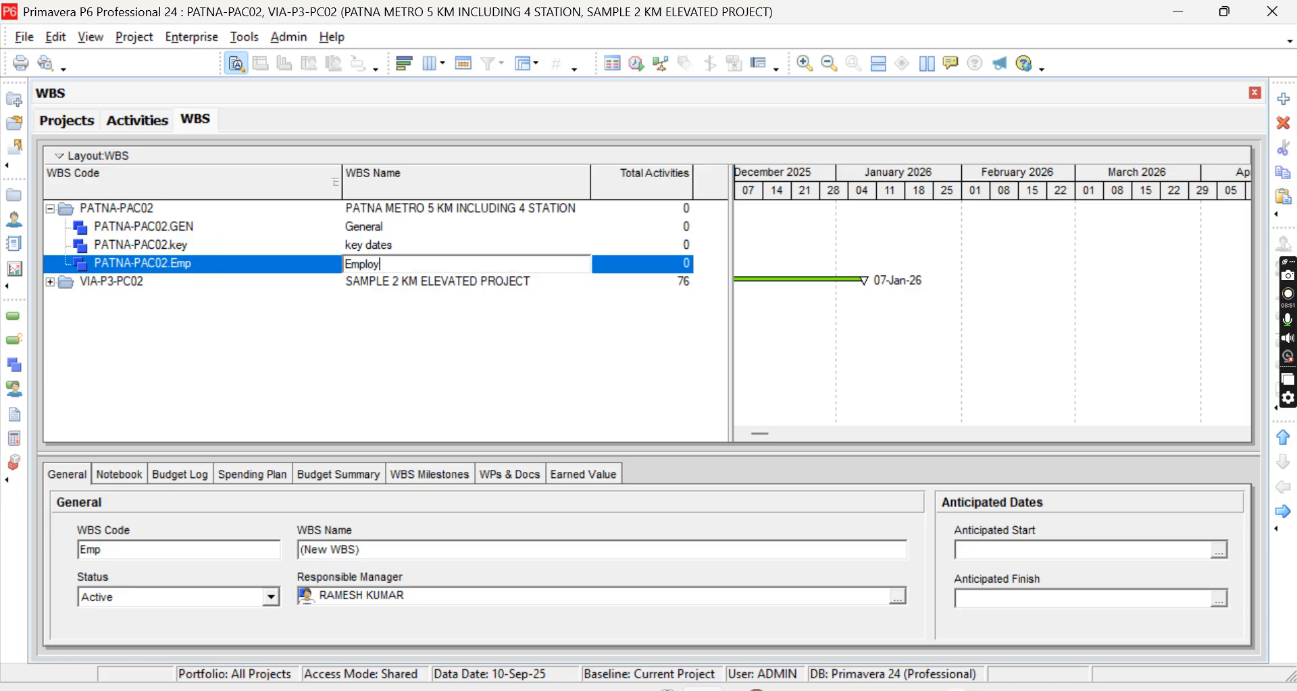
pyautogui.write('er Obe')
pyautogui.click(203, 261)
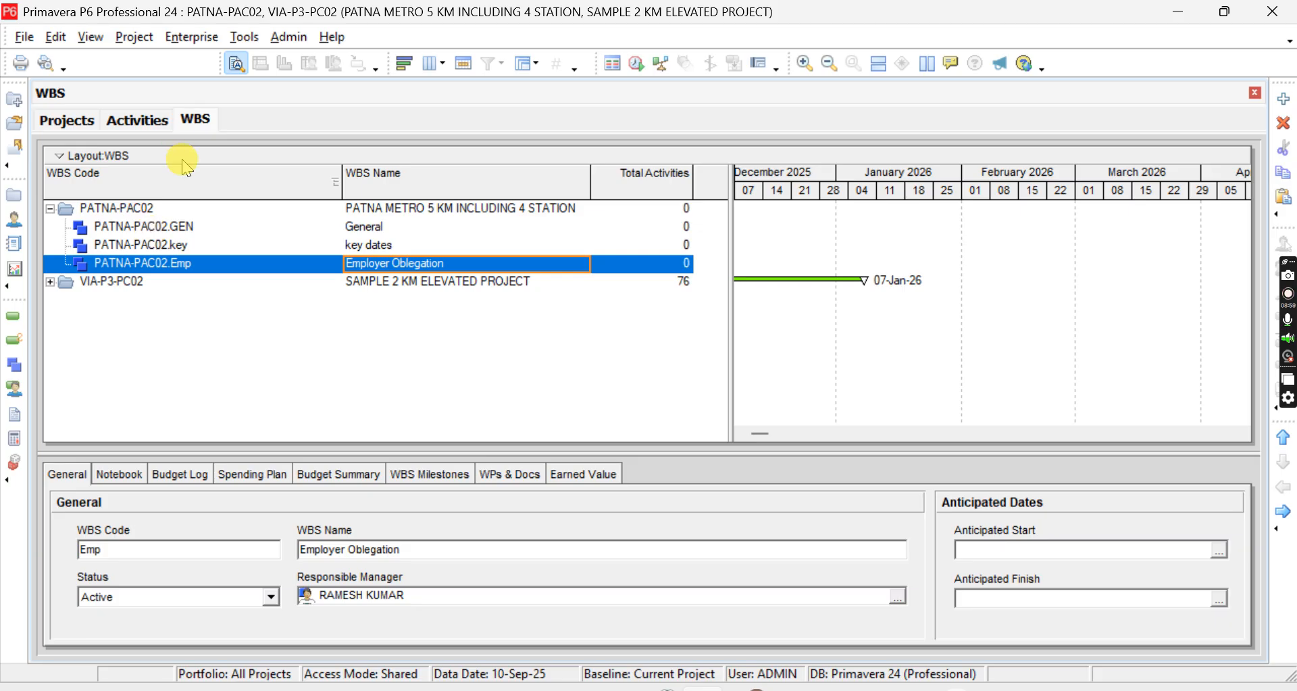
# Copy the Right of Access, TREE CUTTTING and EHT RELOCATION elements under Employer Obligation in VIA-P3-PC02
pyautogui.doubleClick(58, 281)
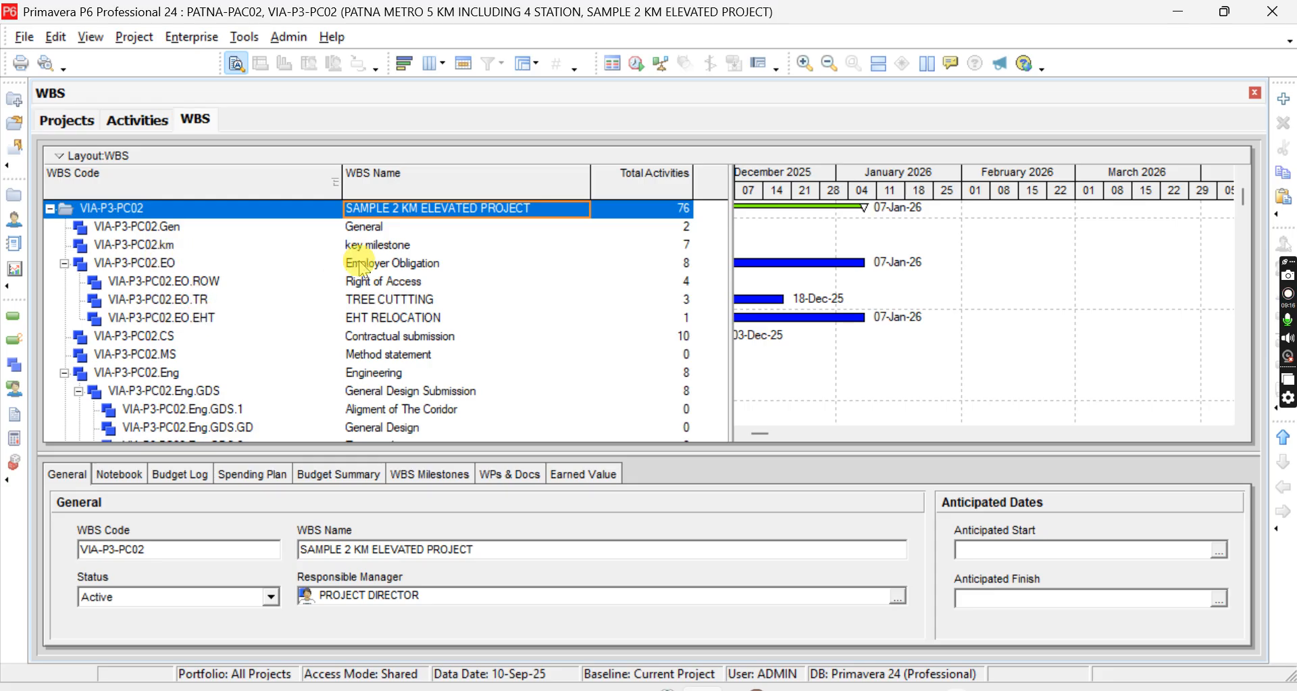
pyautogui.click(157, 280)
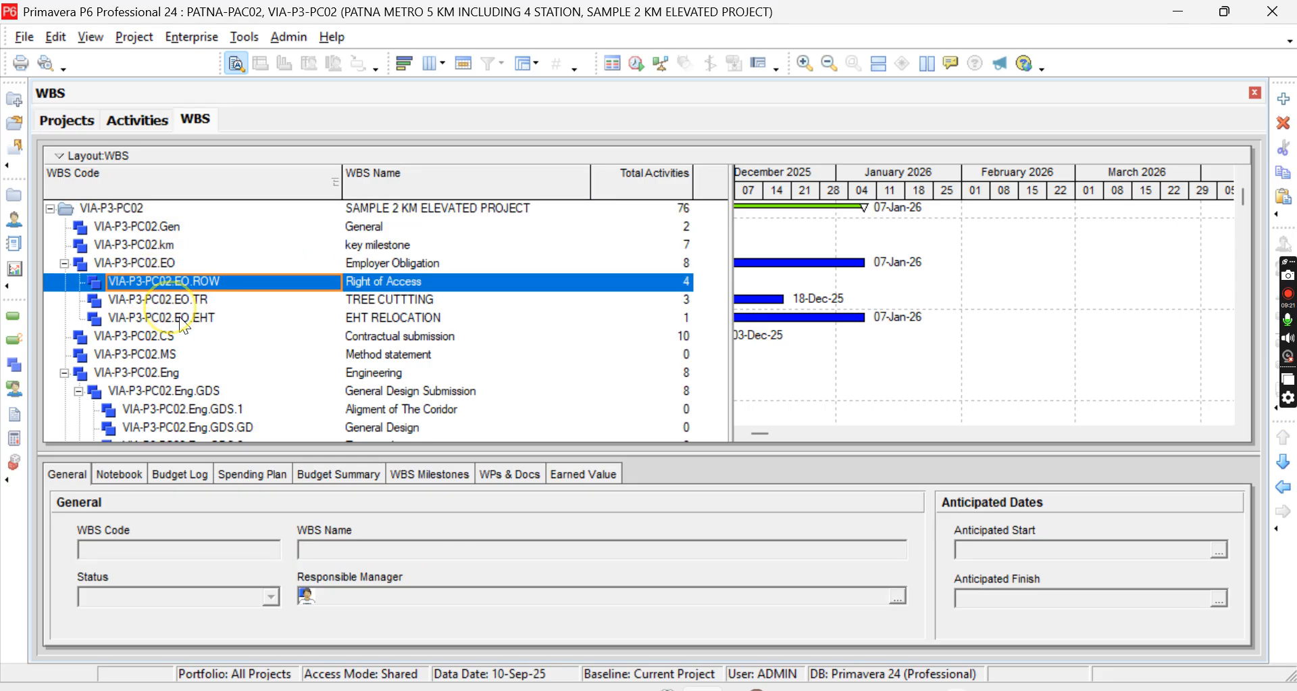
pyautogui.keyDown('shift'); pyautogui.click(182, 318); pyautogui.keyUp('shift')
pyautogui.click(182, 319)
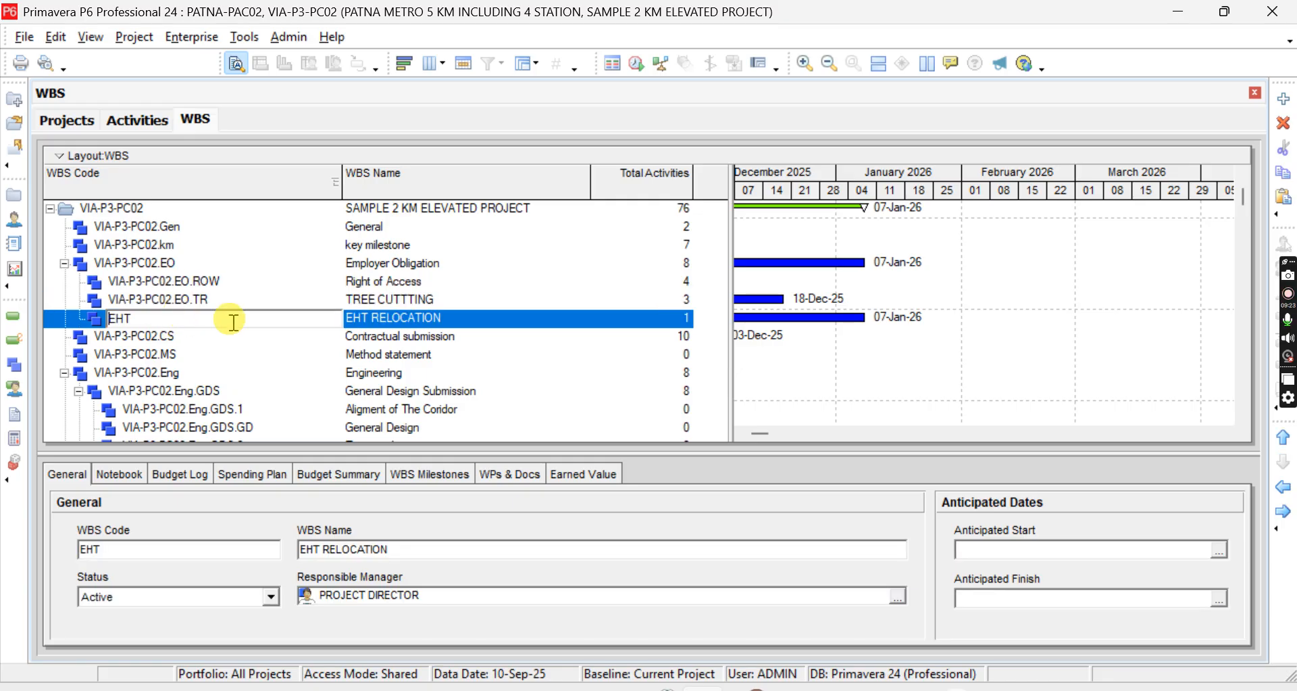
pyautogui.click(237, 338)
pyautogui.click(205, 283)
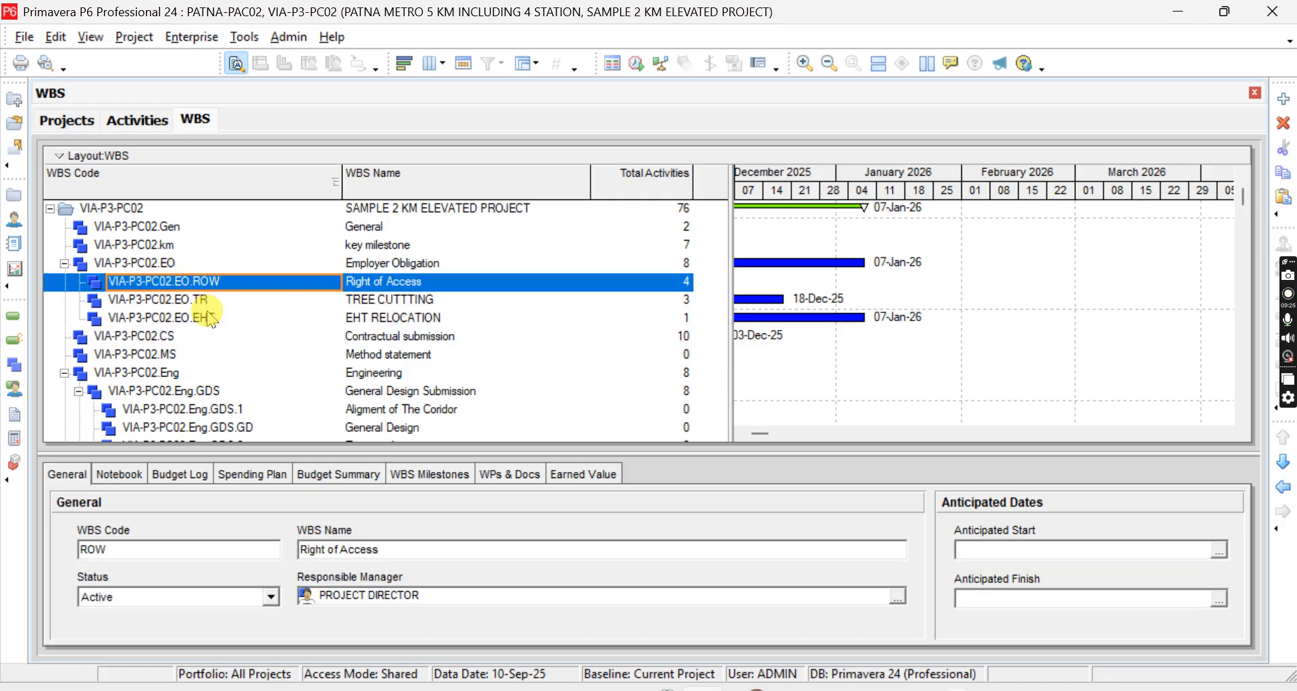
pyautogui.keyDown('shift'); pyautogui.click(206, 319); pyautogui.keyUp('shift')
pyautogui.rightClick(235, 291)
pyautogui.click(260, 341)
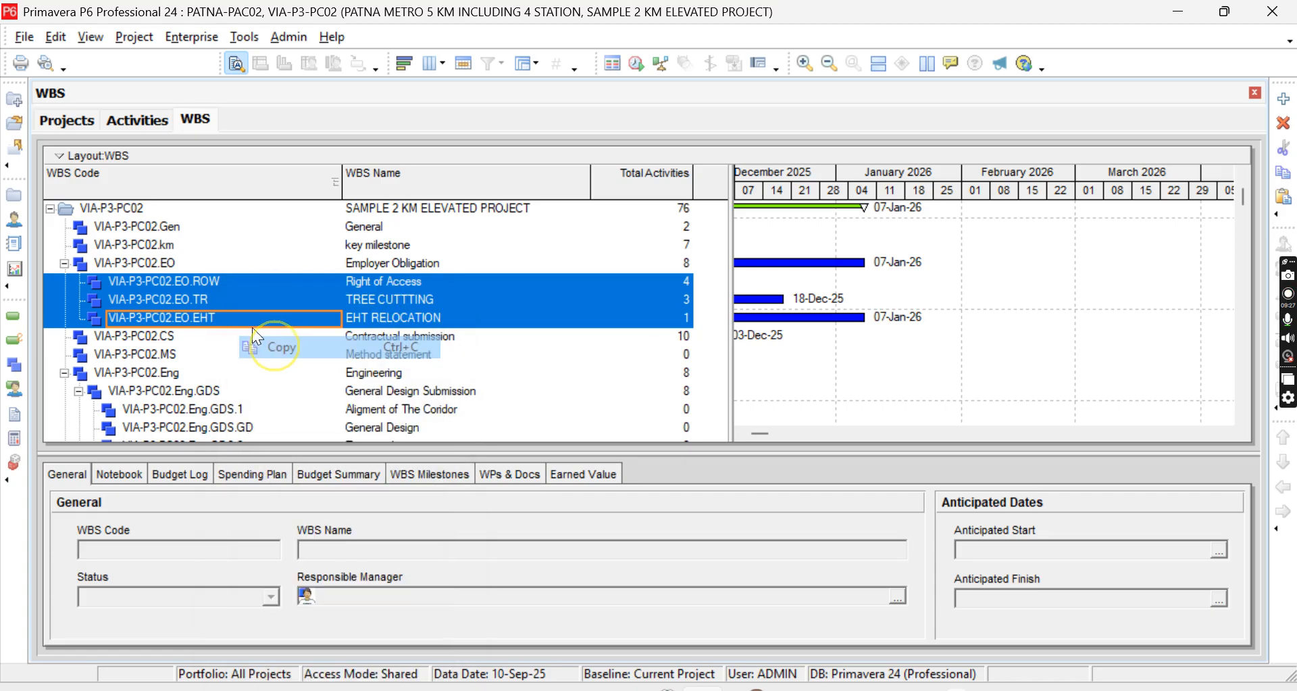
# Paste the copied elements under Employer Oblegation in PATNA-PAC02, including WBS Milestones but excluding Notebook and Activities
pyautogui.click(51, 209)
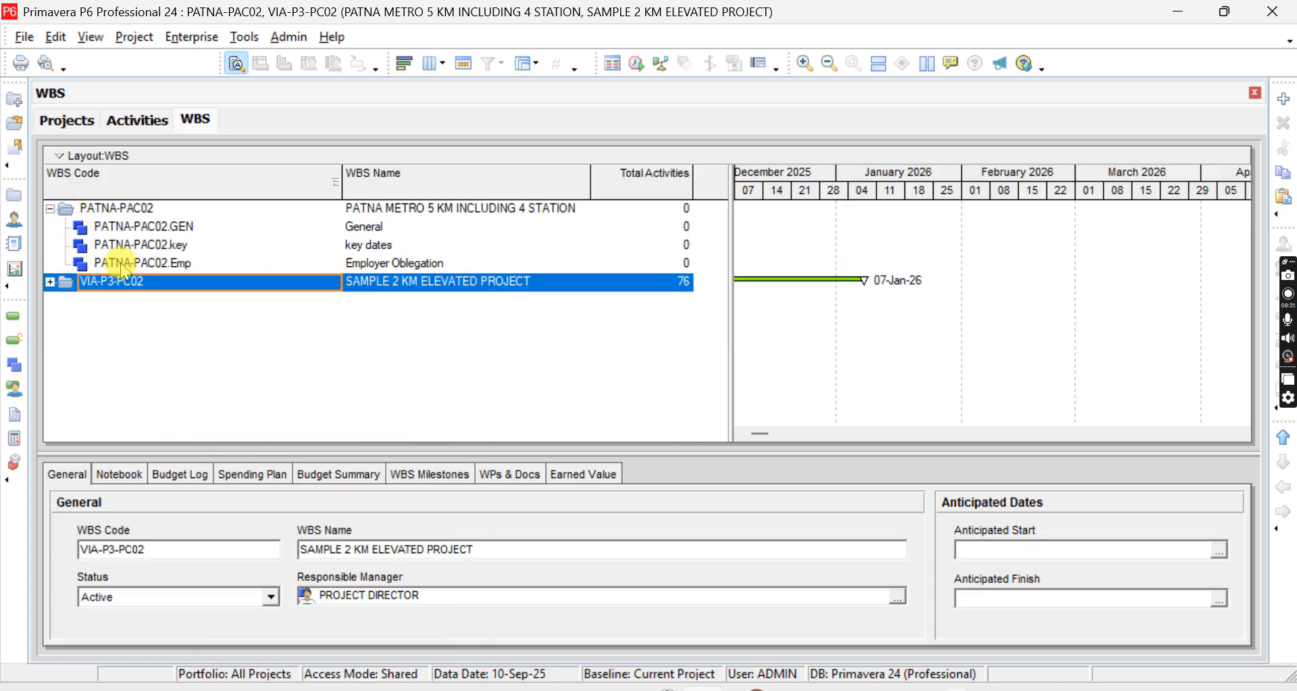
pyautogui.click(137, 262)
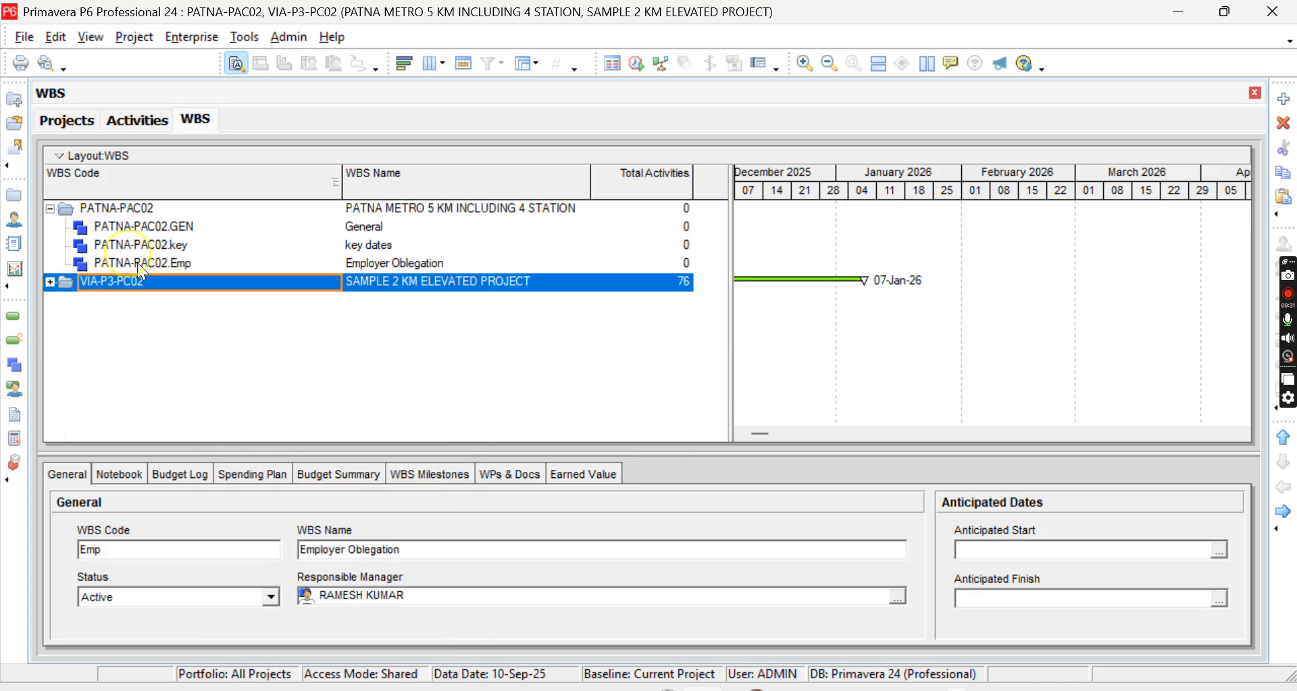
pyautogui.rightClick(226, 265)
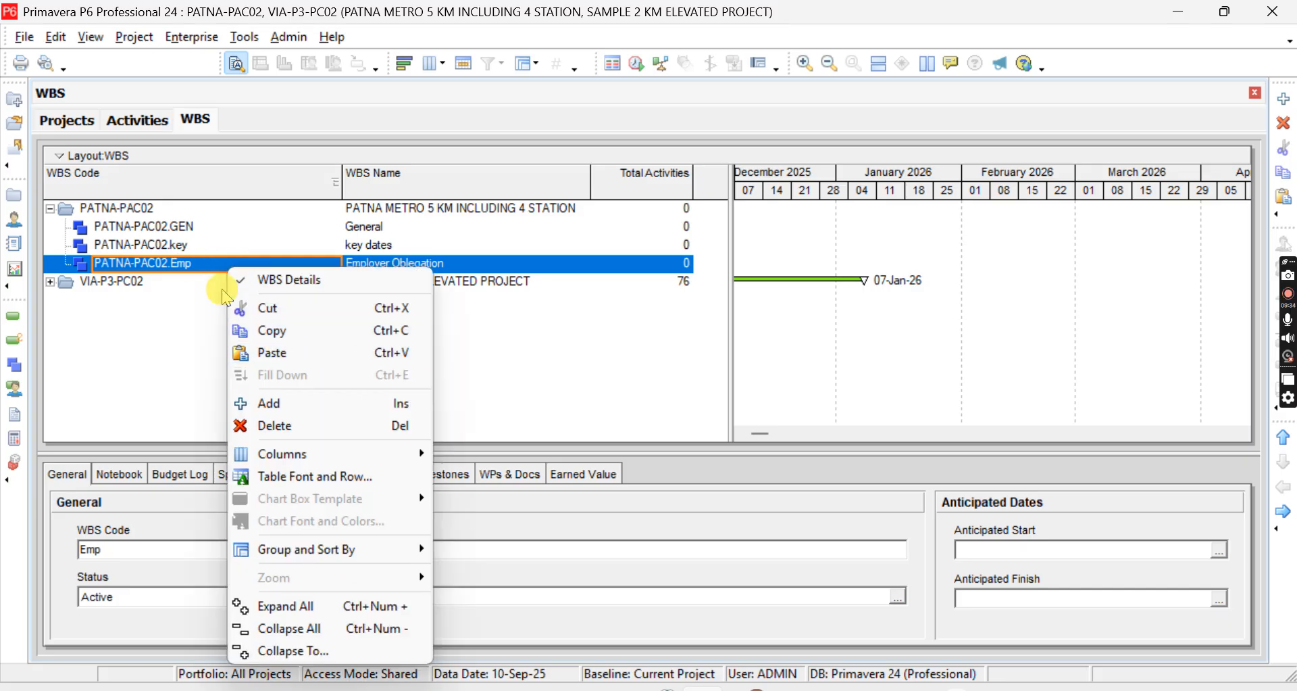
pyautogui.click(270, 352)
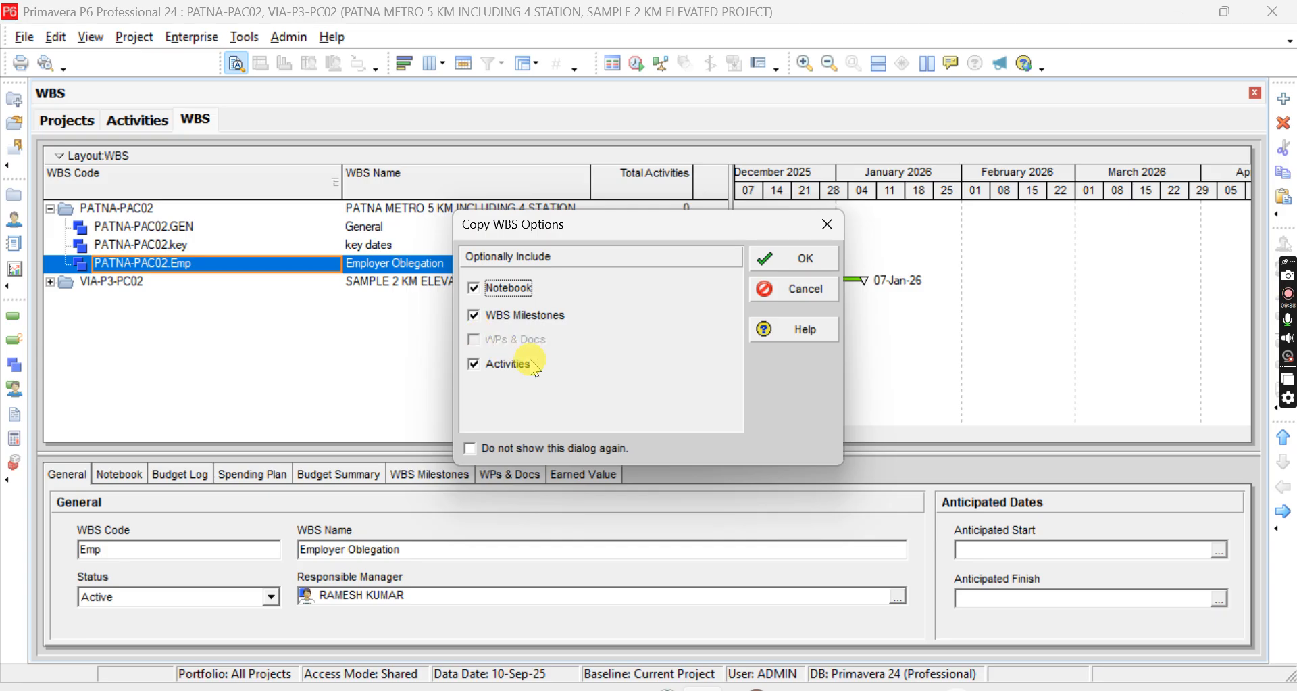
pyautogui.click(477, 355)
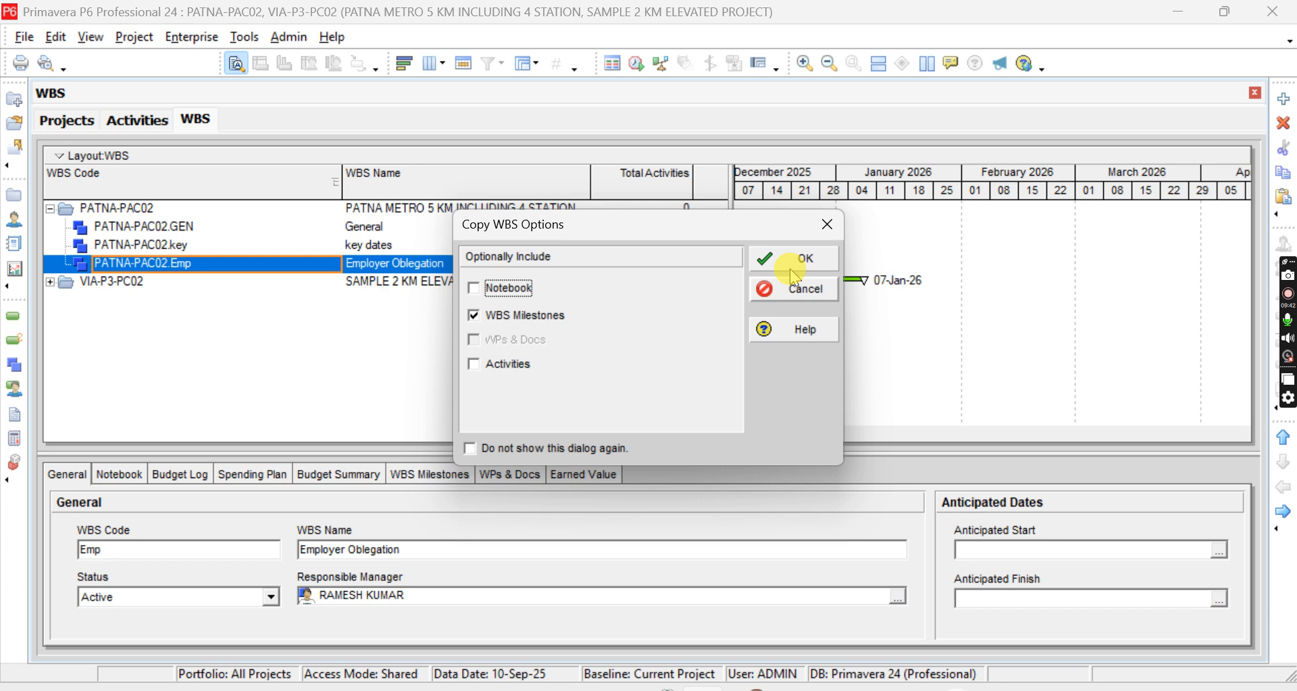
pyautogui.click(812, 265)
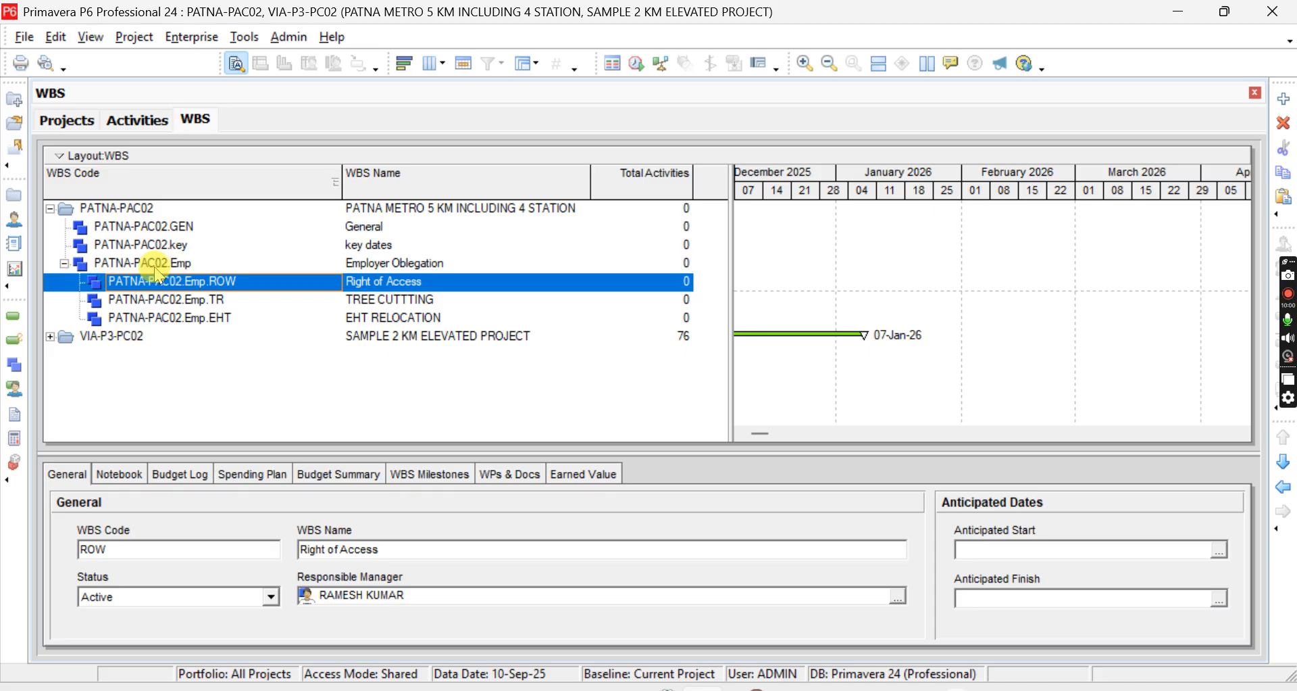
pyautogui.click(456, 265)
pyautogui.click(211, 295)
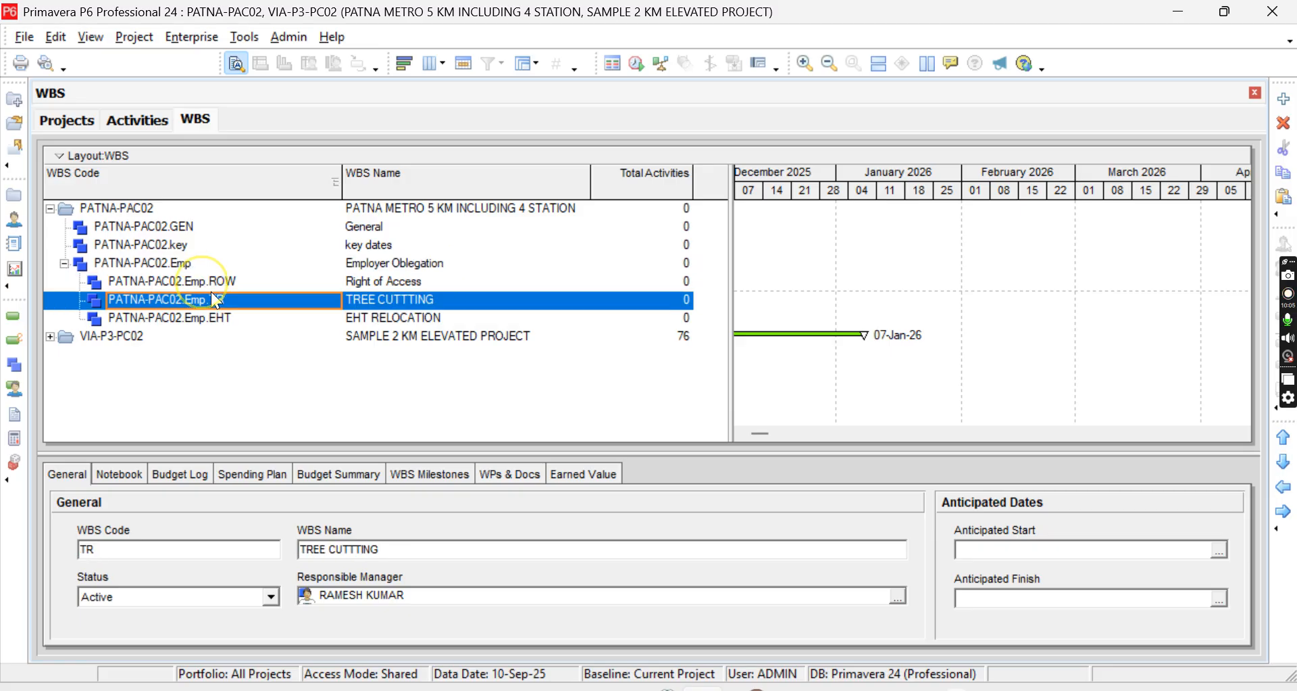
pyautogui.click(245, 284)
pyautogui.click(241, 301)
pyautogui.click(232, 316)
pyautogui.rightClick(236, 317)
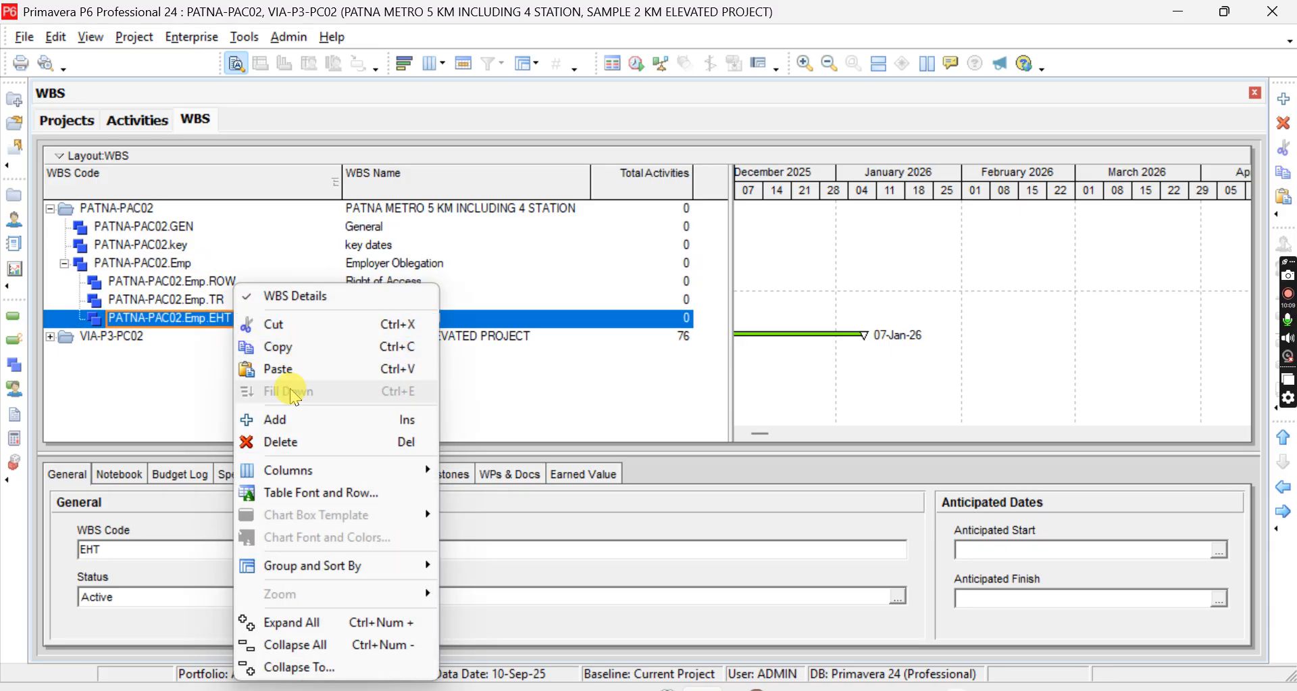
pyautogui.click(275, 419)
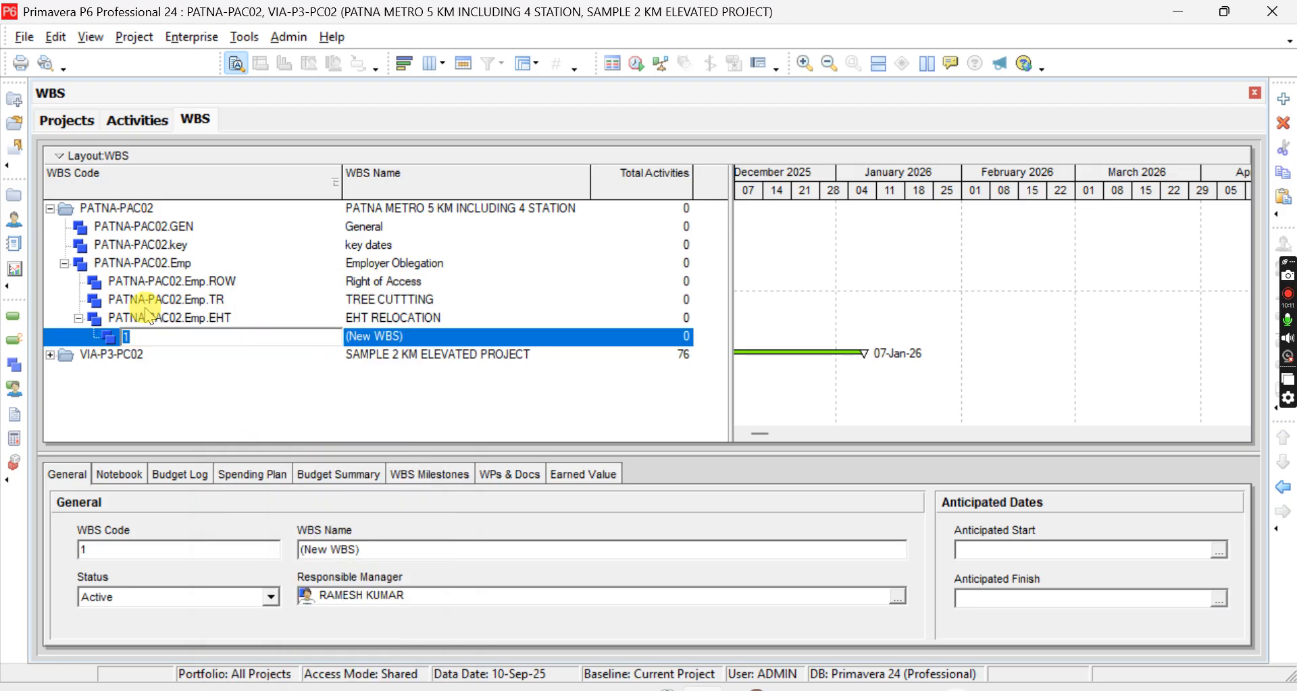
pyautogui.click(1286, 499)
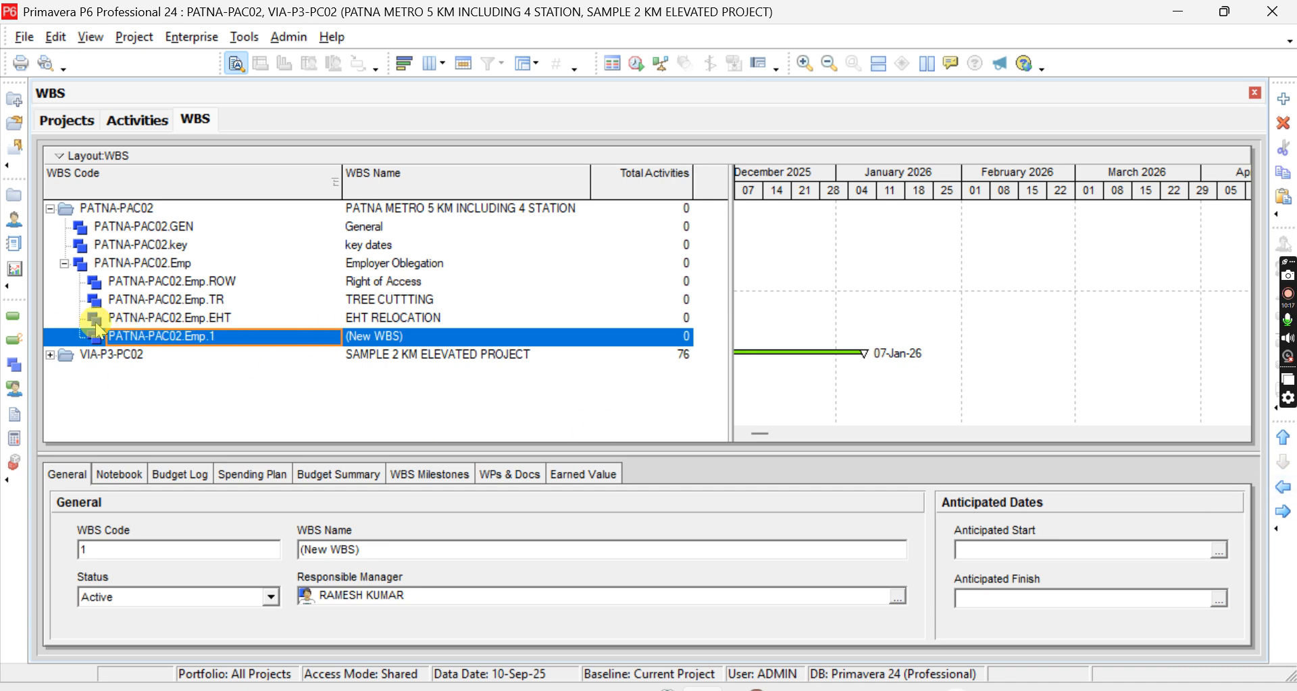
pyautogui.rightClick(184, 334)
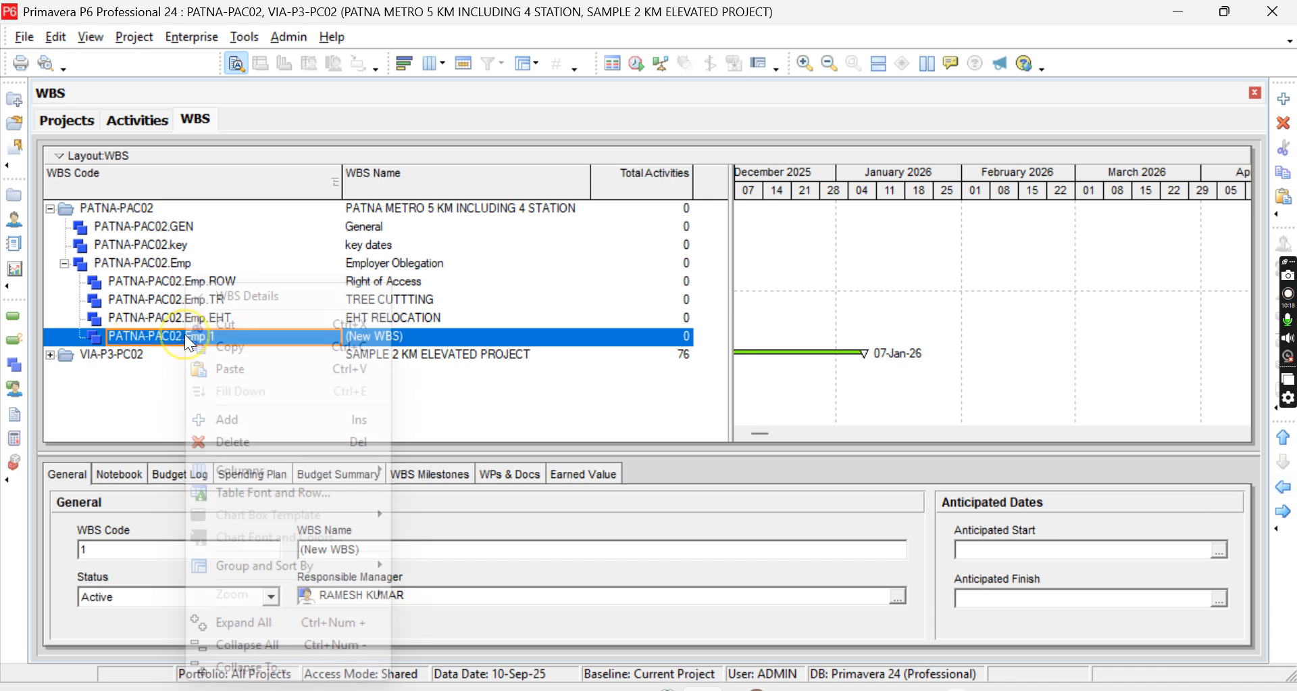
pyautogui.click(234, 443)
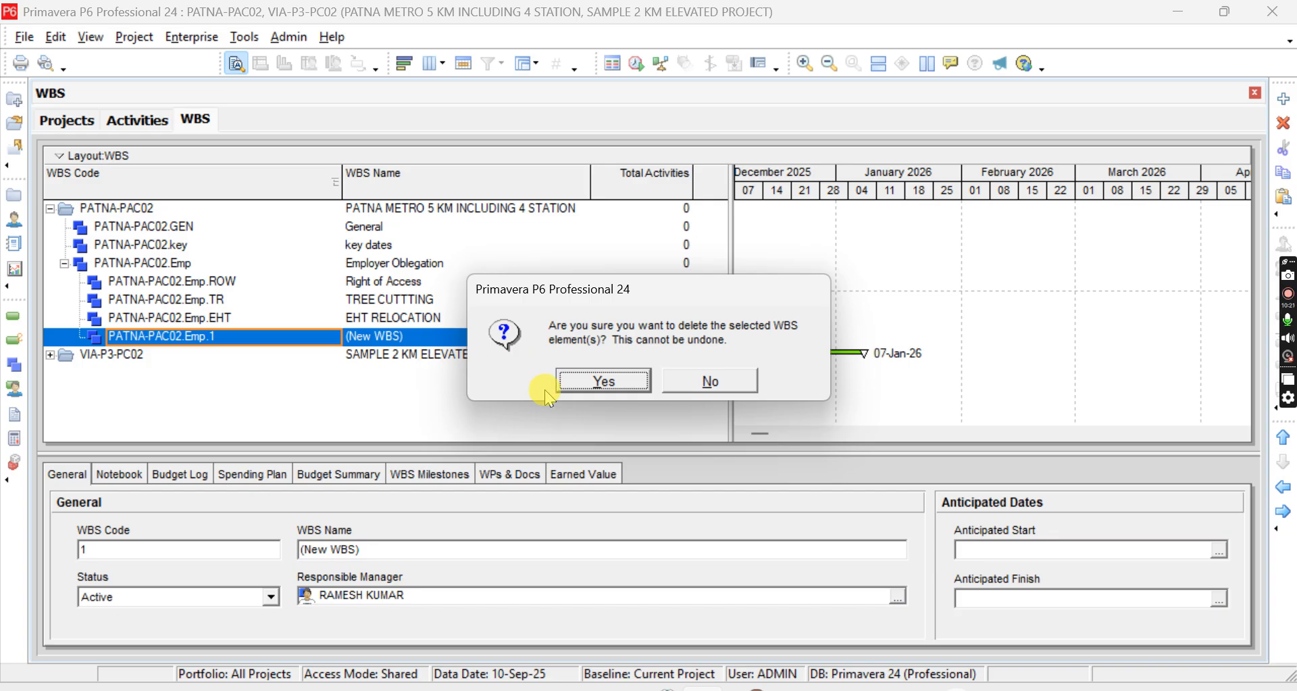
pyautogui.click(575, 386)
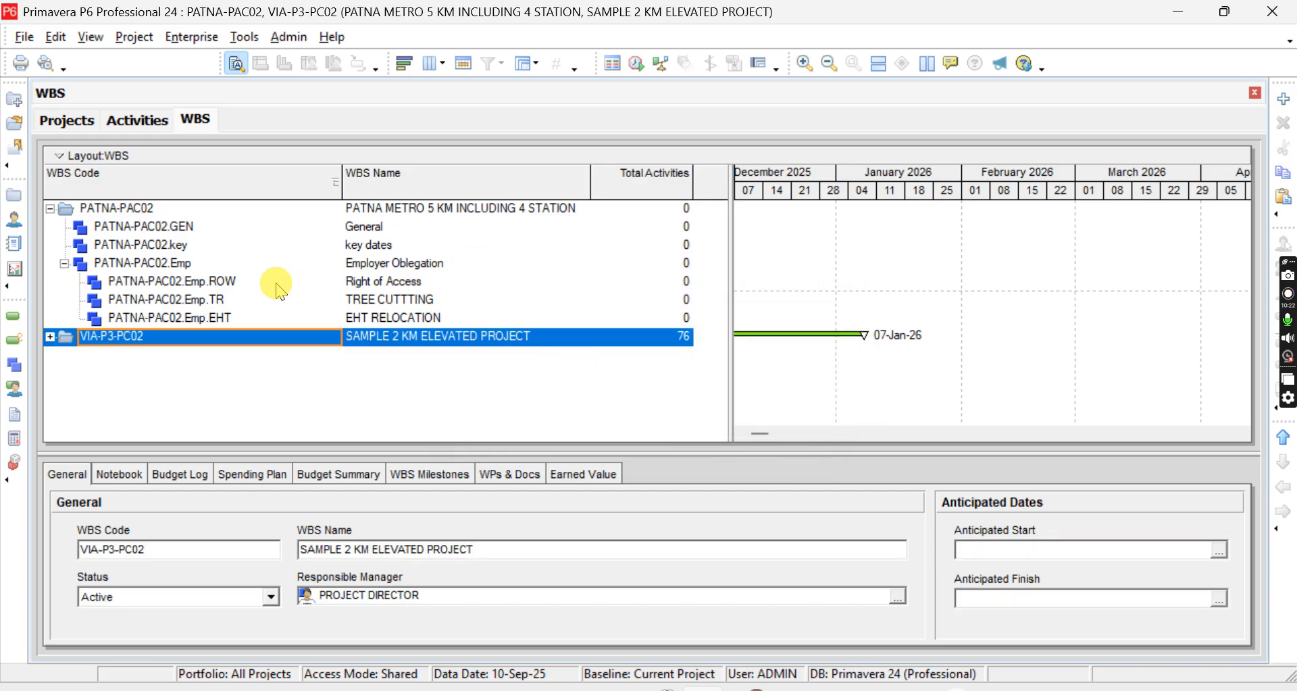
# Add a WBS element from EHT RELOCATION in PATNA-PAC02 and outdent it twice to the level of Employer Oblegation
pyautogui.click(61, 266)
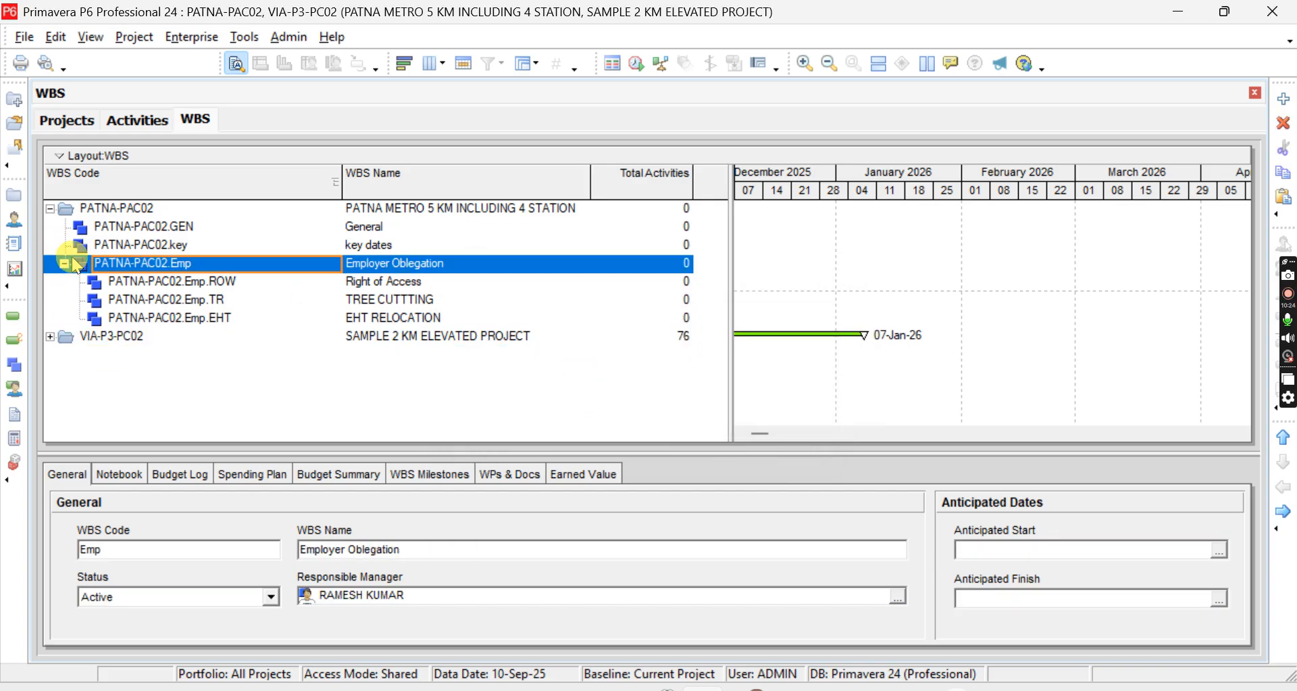
pyautogui.click(64, 264)
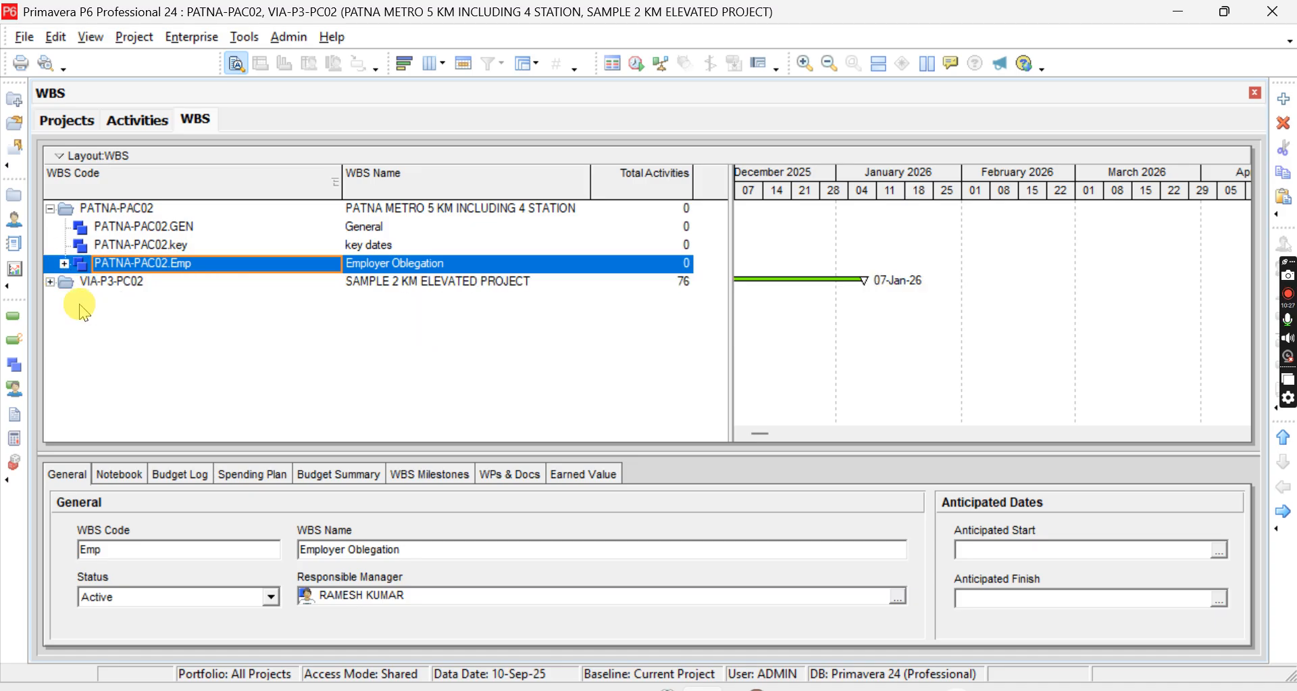
pyautogui.click(52, 281)
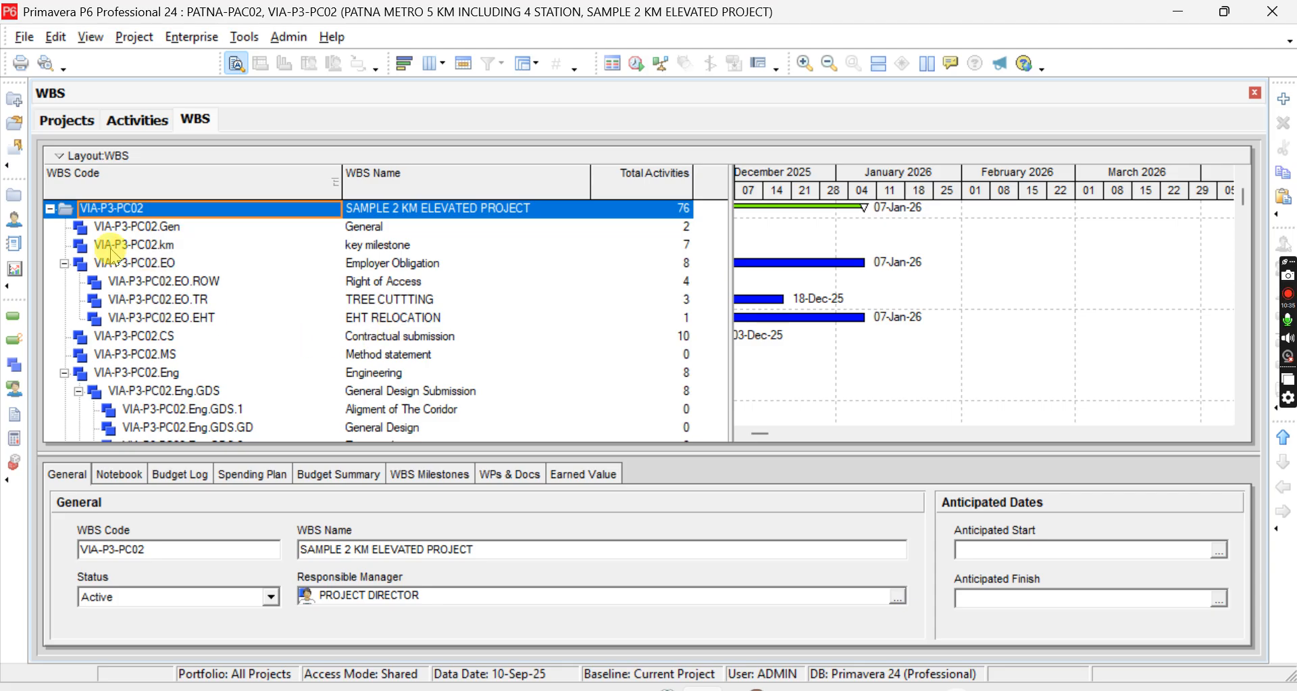
pyautogui.click(51, 210)
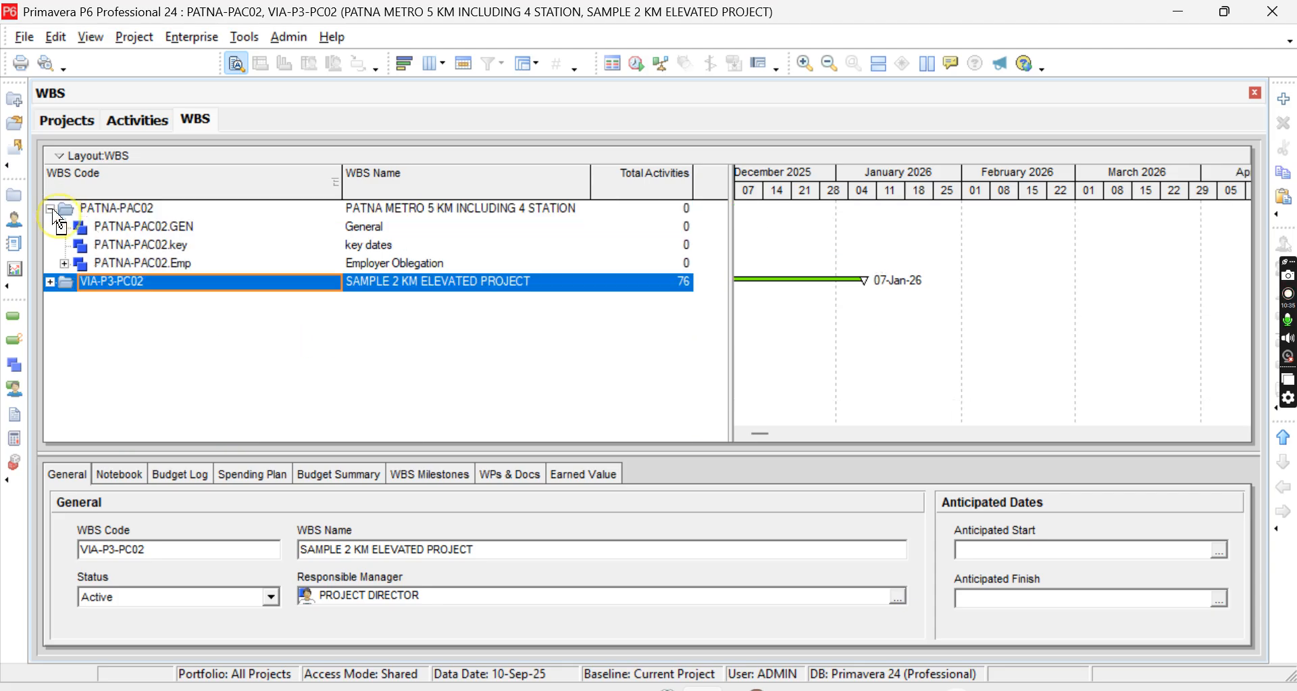
pyautogui.click(64, 264)
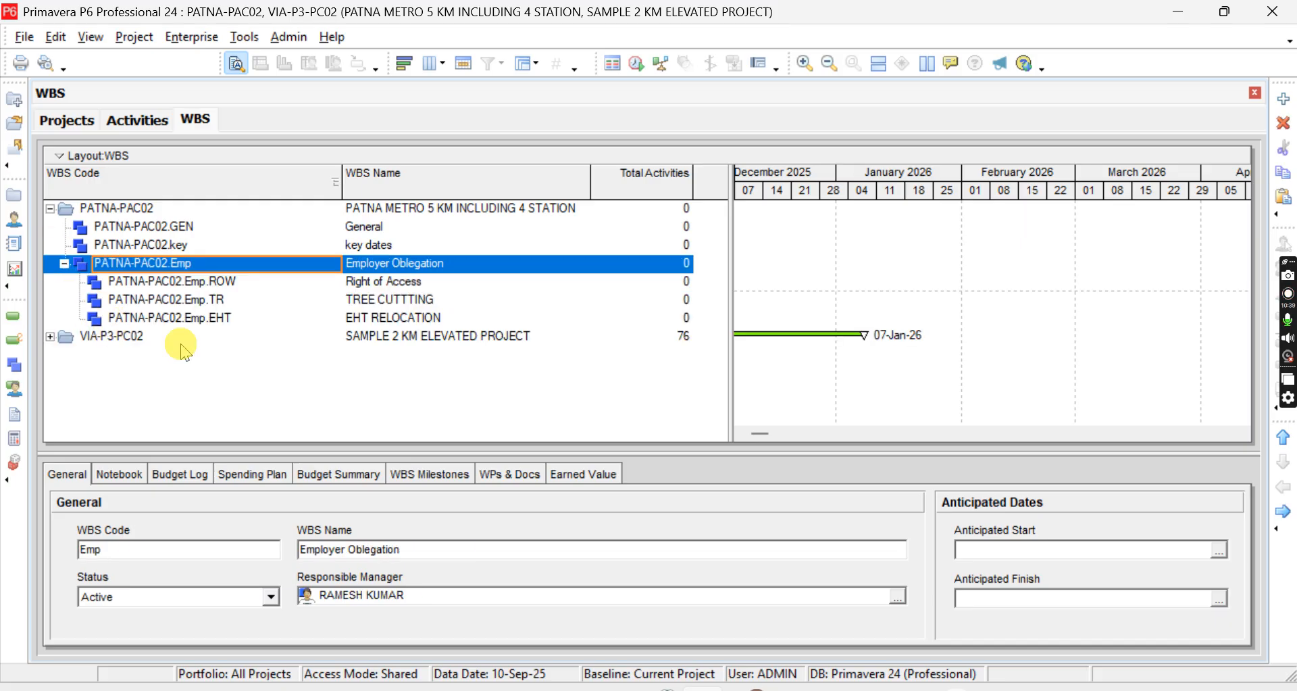
pyautogui.rightClick(157, 317)
pyautogui.click(193, 419)
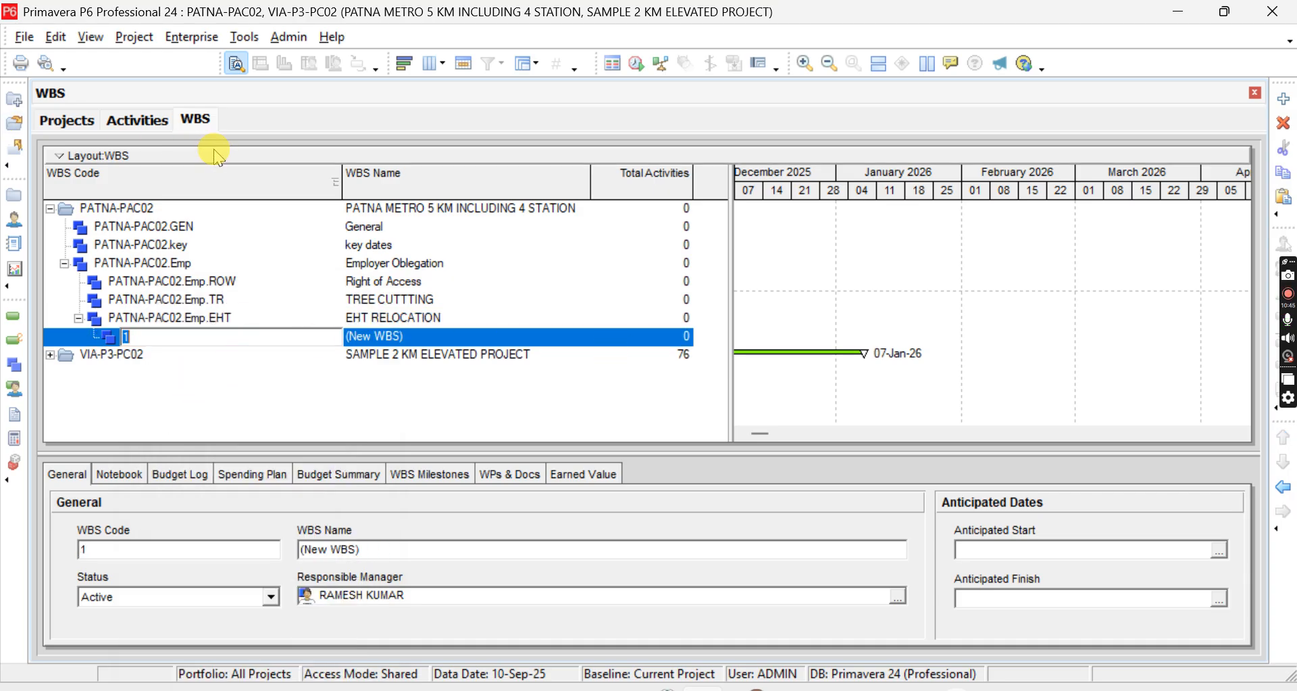
pyautogui.click(1286, 489)
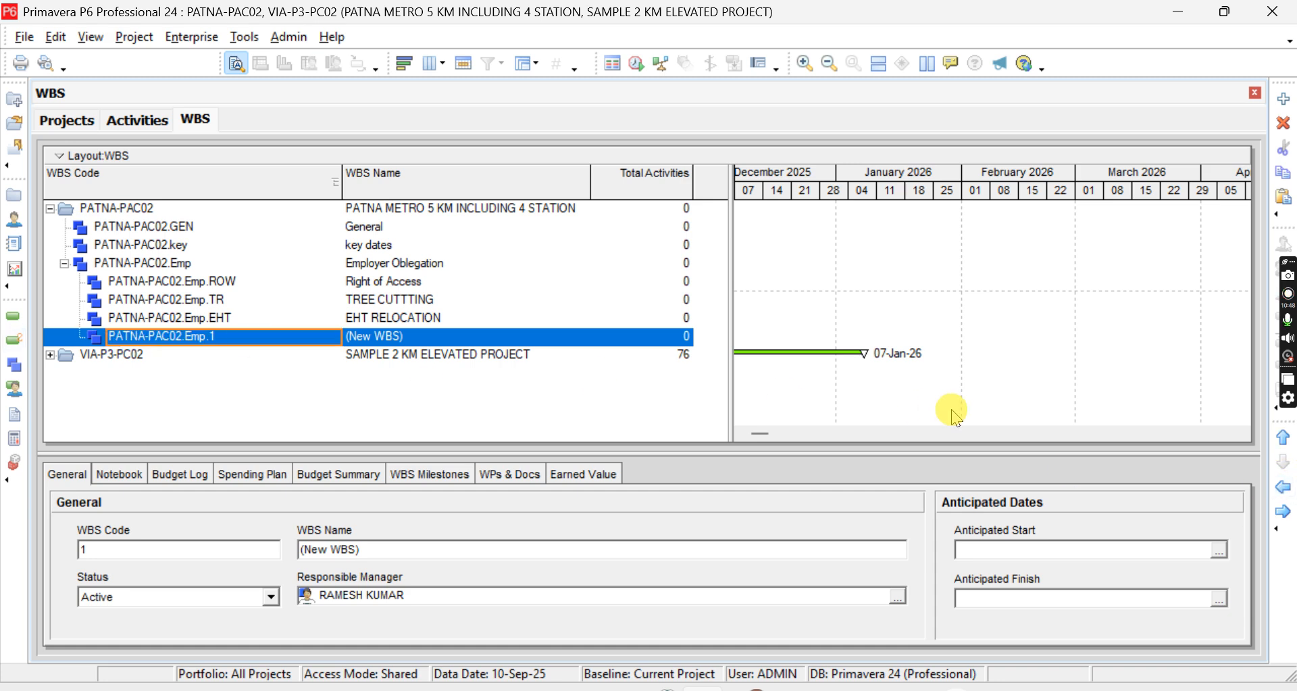
pyautogui.click(1285, 485)
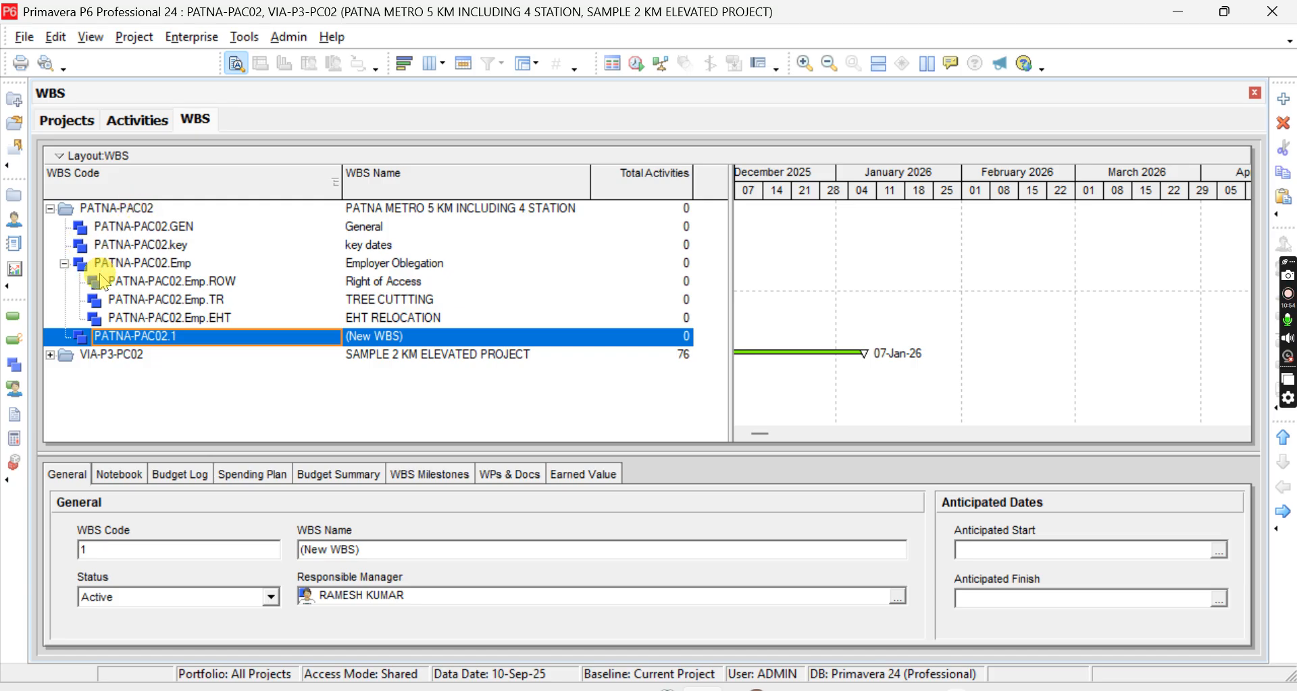
# Set the new element's WBS code to sub and its name to contractual submishions
pyautogui.click(232, 335)
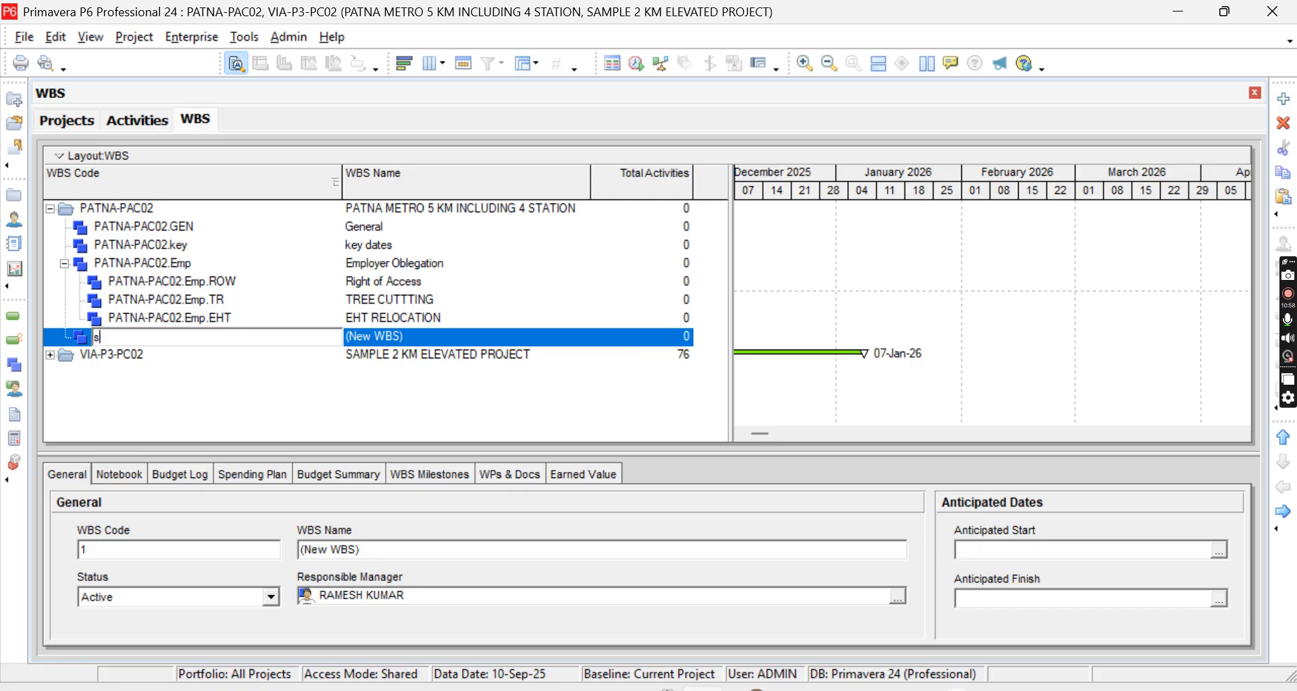
pyautogui.press('Tab')
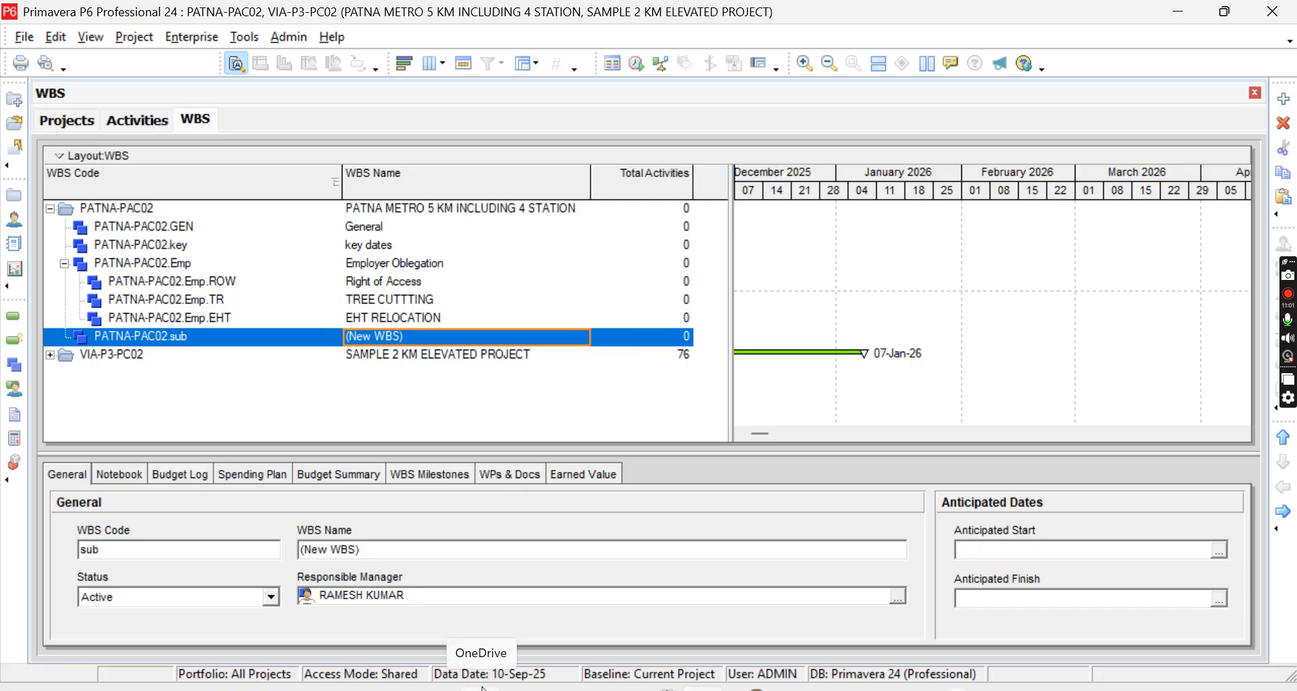
pyautogui.write('contractual submishions')
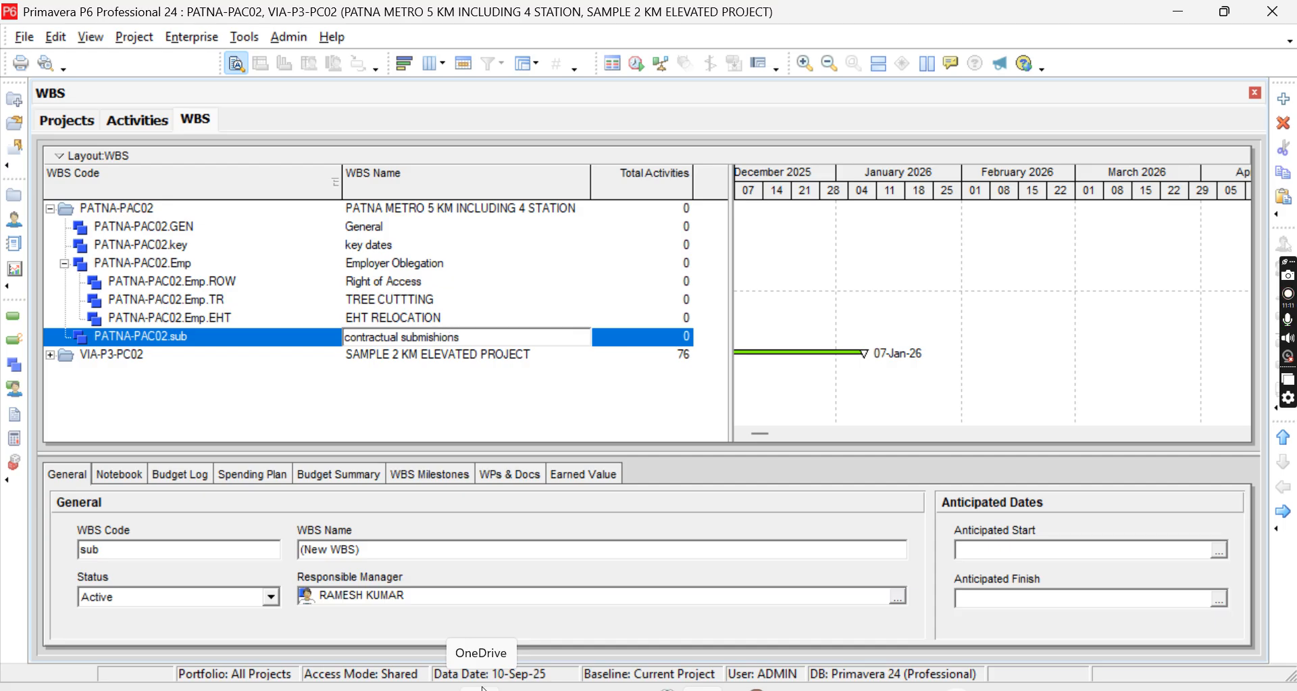
pyautogui.press('Return')
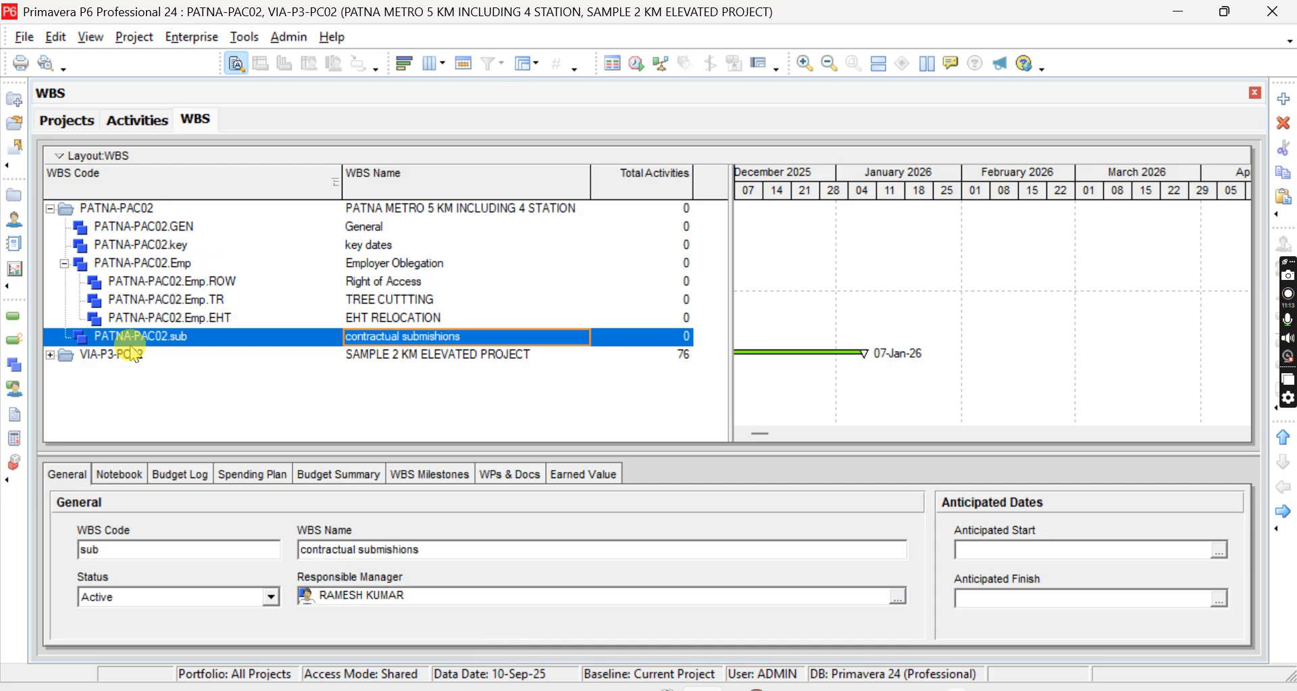
# Expand VIA-P3-PC02 and examine its WBS elements, from Contractual submission and Method statement through the engineering and viaduct branches
pyautogui.click(50, 354)
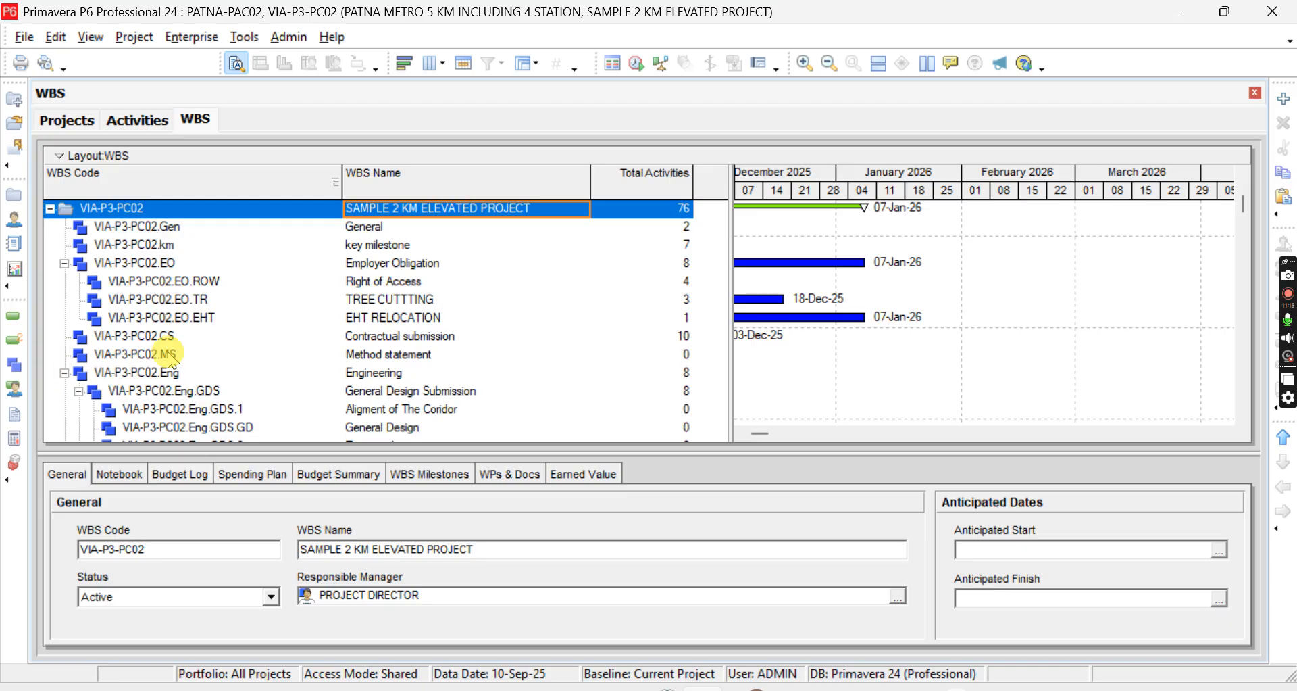
pyautogui.scroll(-3, 209, 342)
pyautogui.scroll(2, 284, 352)
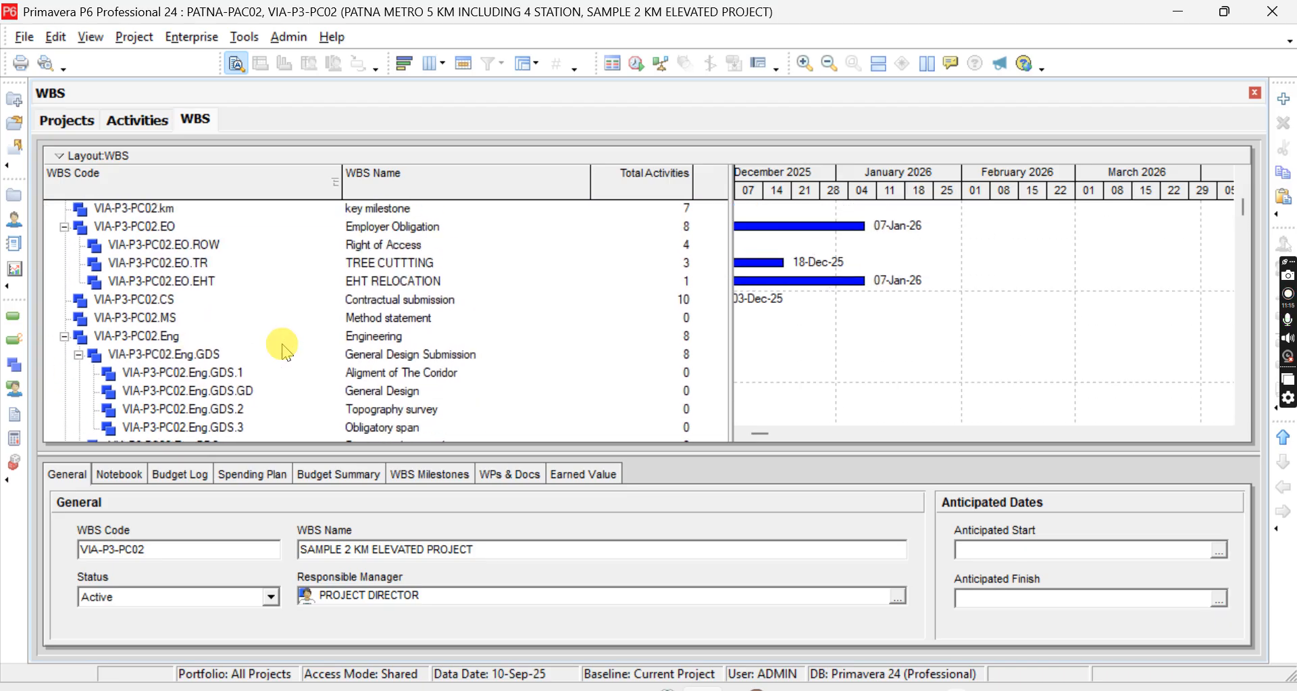
pyautogui.click(424, 304)
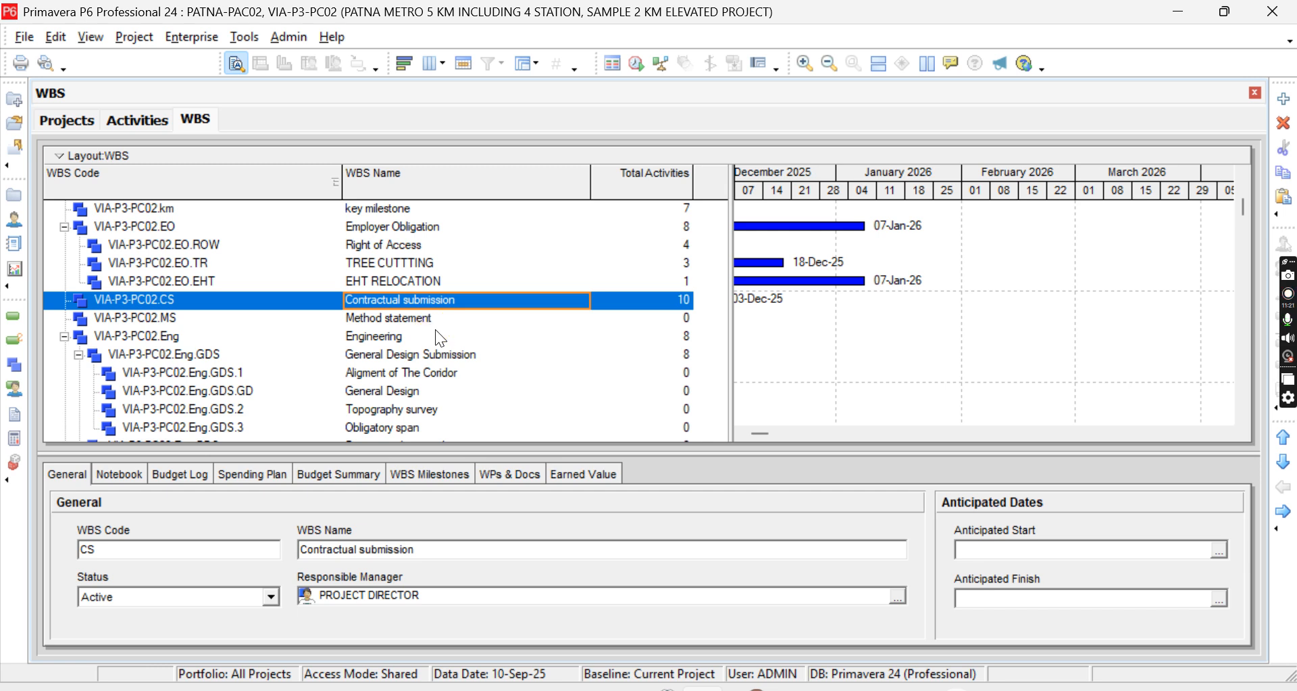
pyautogui.click(308, 319)
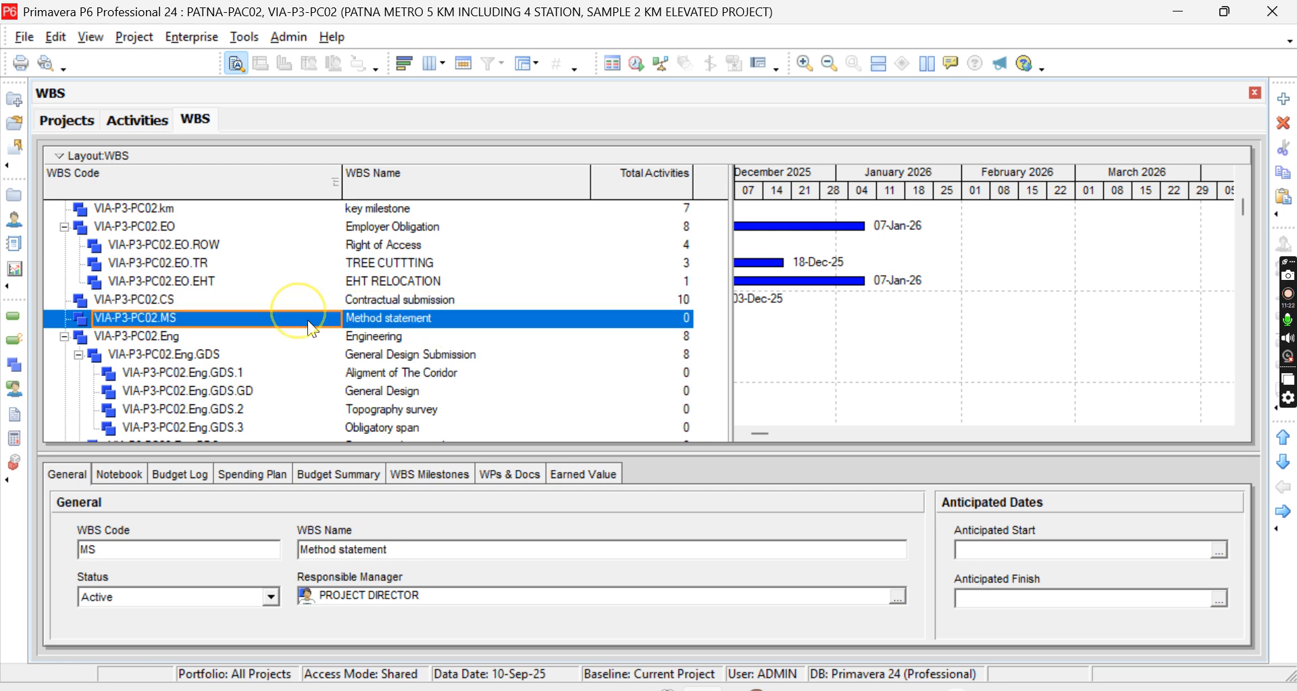
pyautogui.scroll(-3, 328, 337)
pyautogui.scroll(-15, 338, 346)
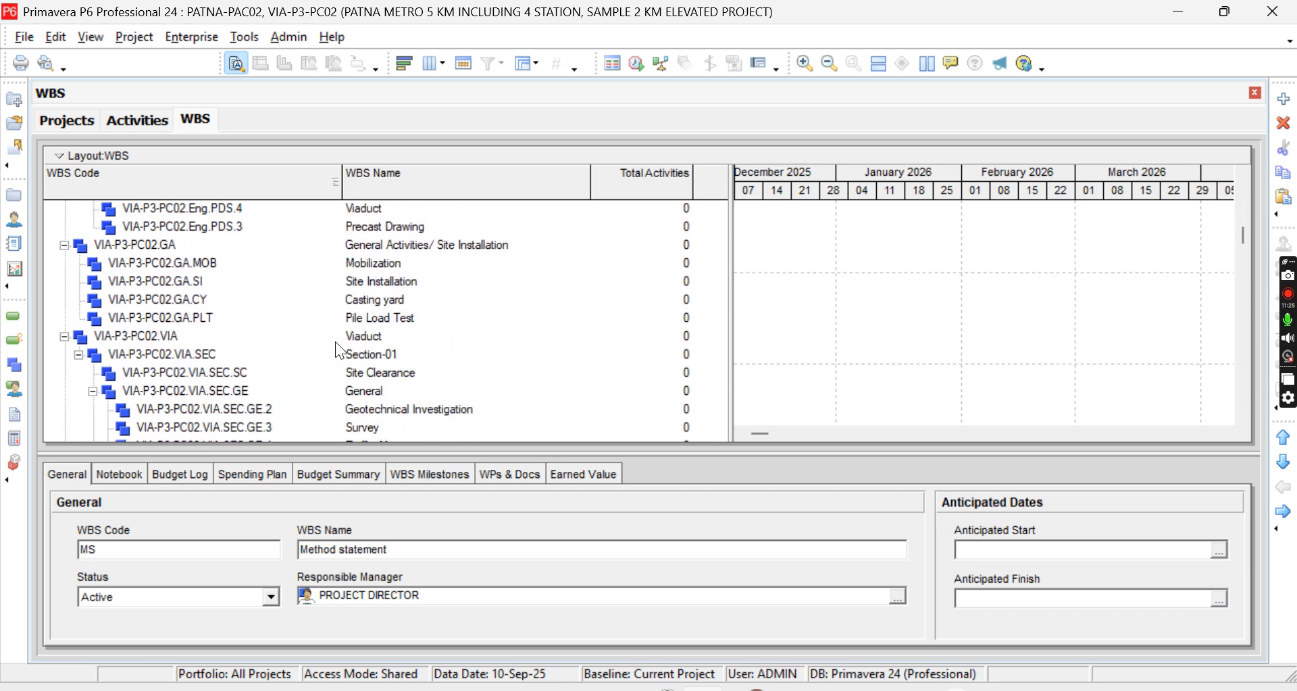
pyautogui.scroll(-12, 337, 341)
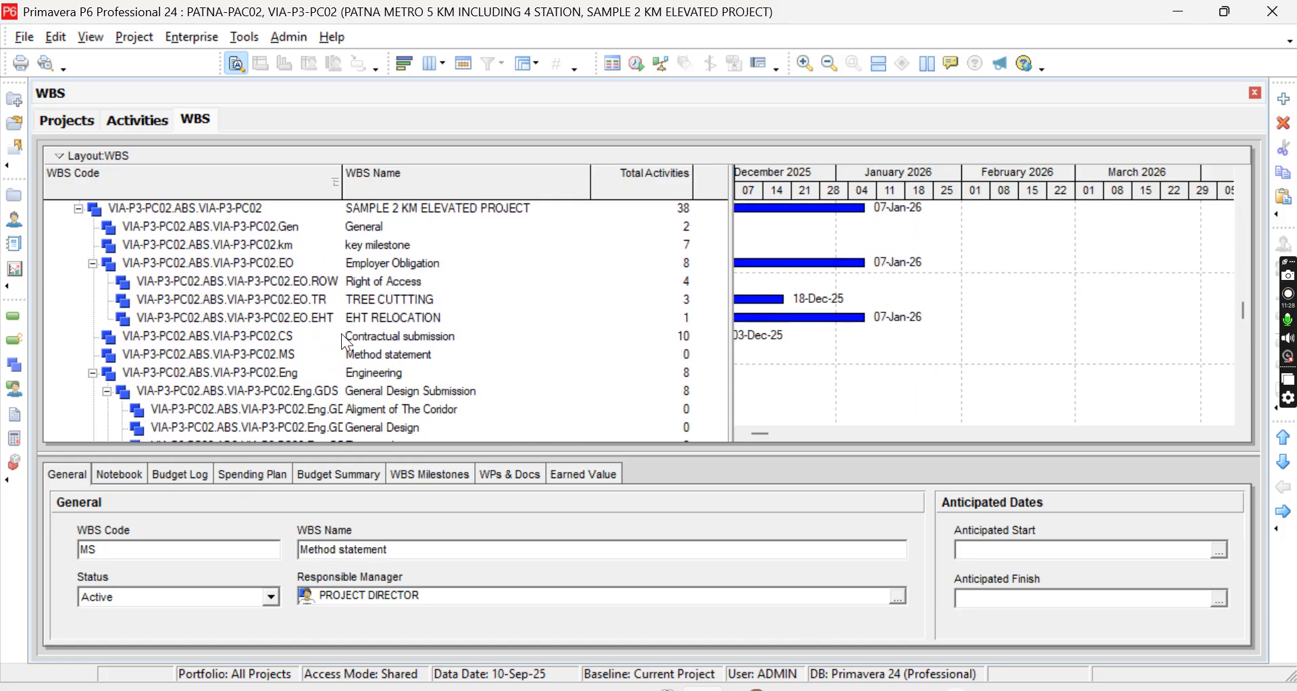
pyautogui.scroll(-5, 342, 334)
pyautogui.scroll(-7, 336, 323)
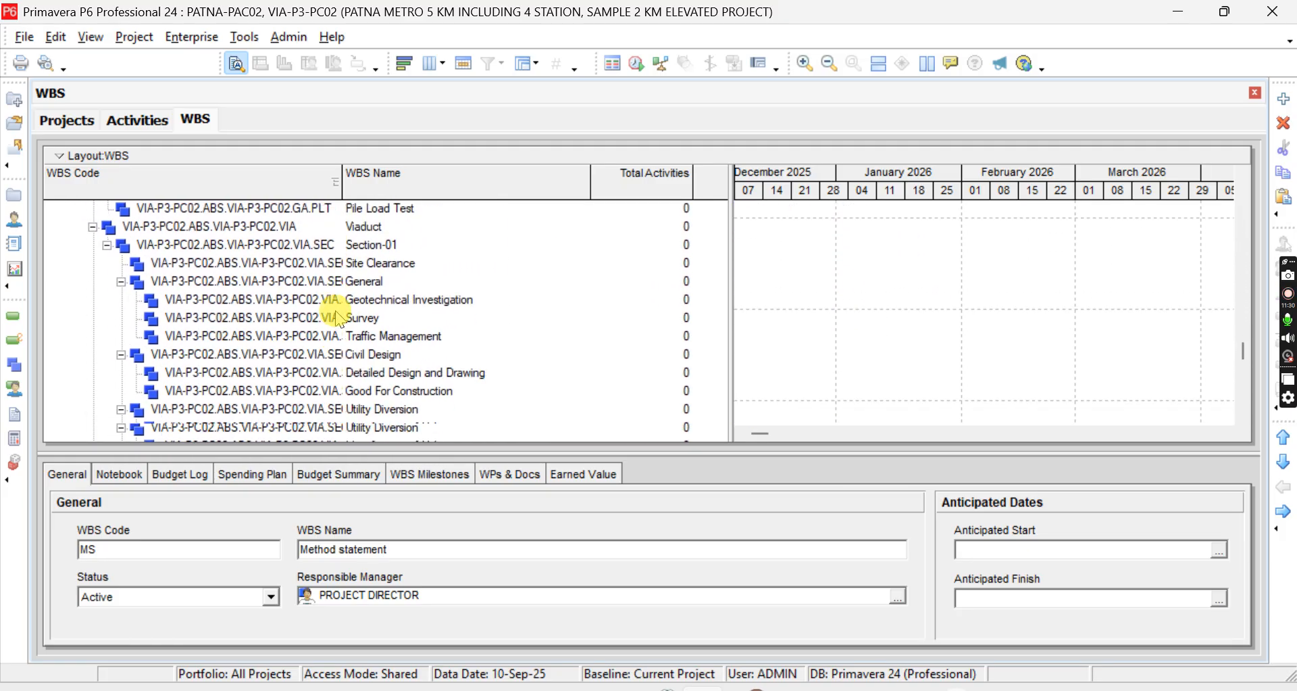
pyautogui.scroll(-4, 341, 311)
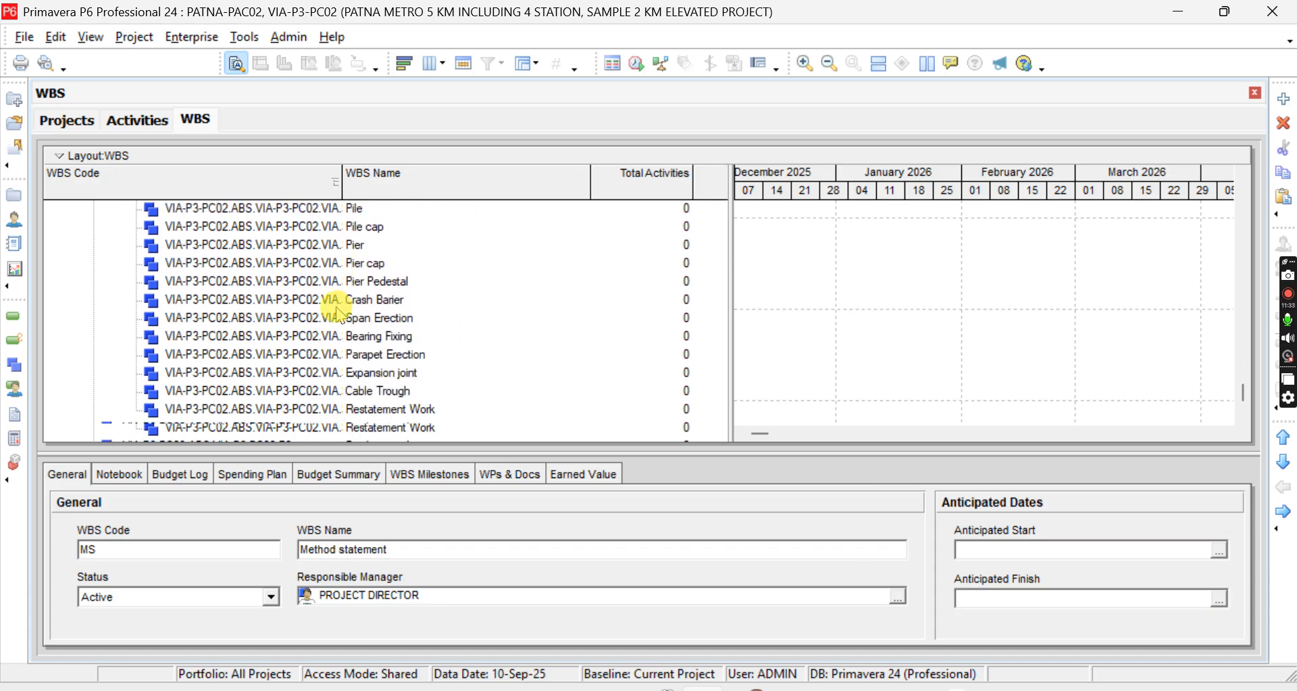
pyautogui.scroll(7, 336, 312)
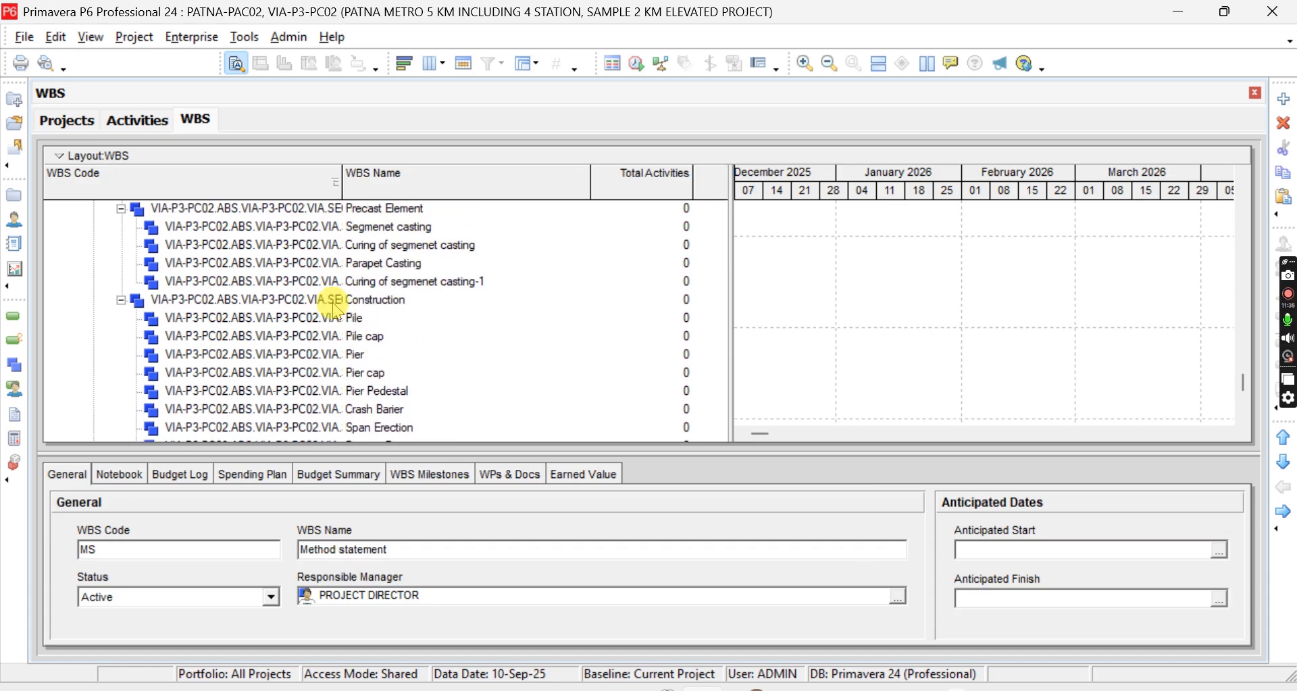
pyautogui.scroll(15, 333, 304)
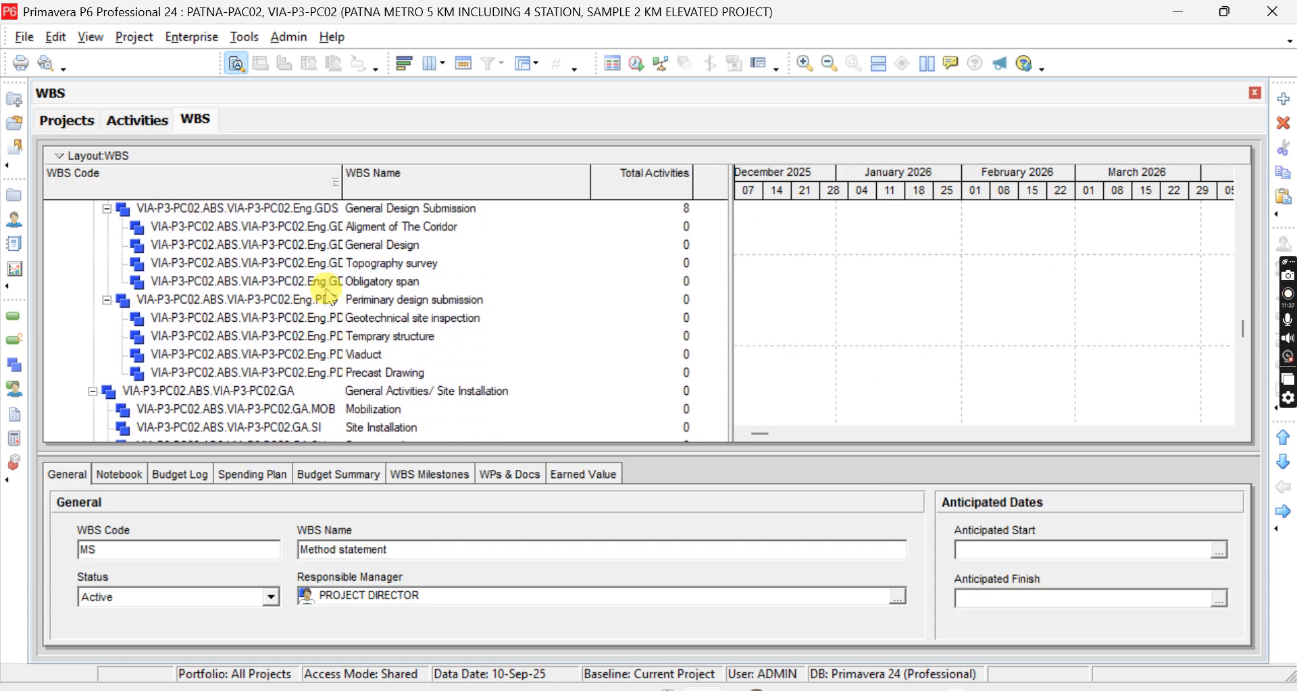
pyautogui.scroll(10, 327, 295)
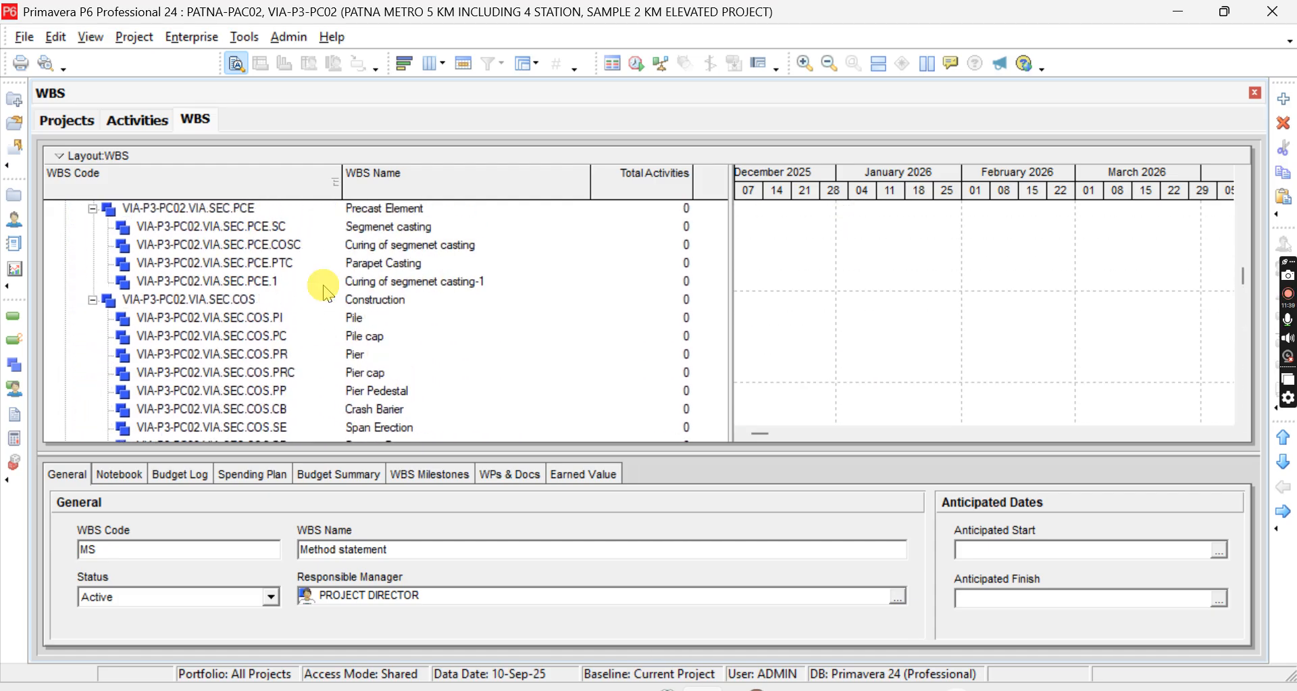
pyautogui.scroll(10, 323, 285)
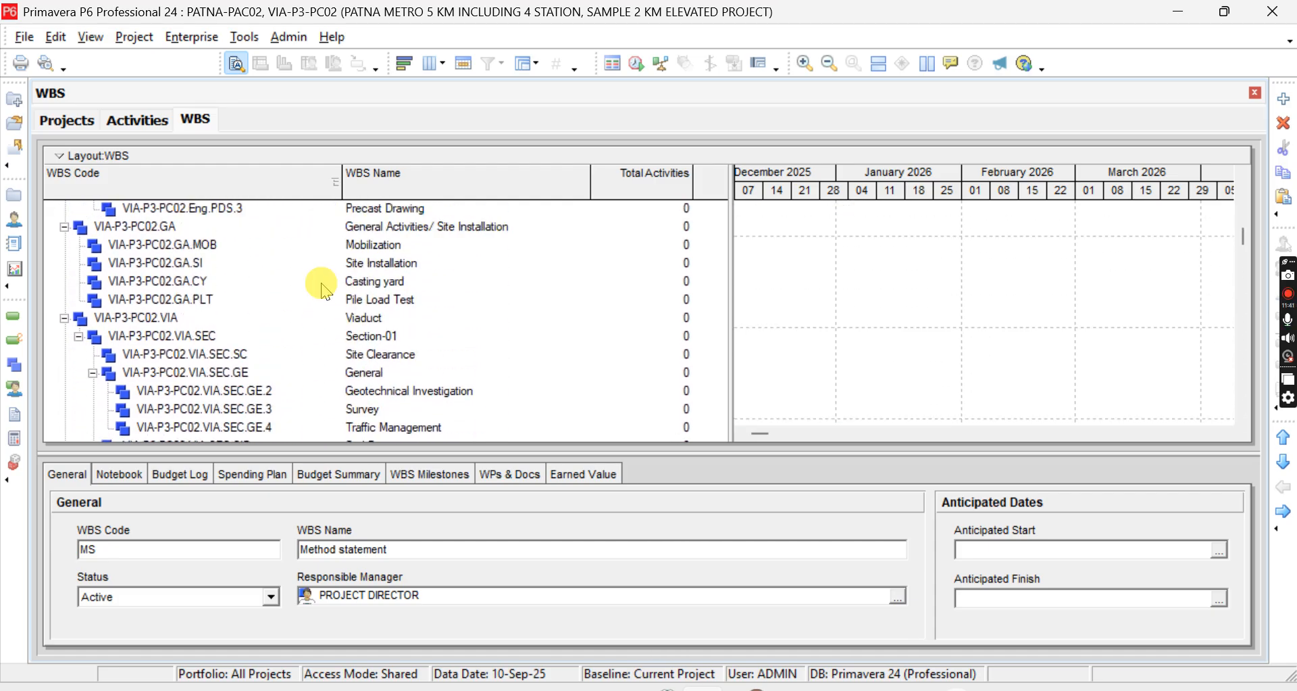
pyautogui.scroll(2, 321, 282)
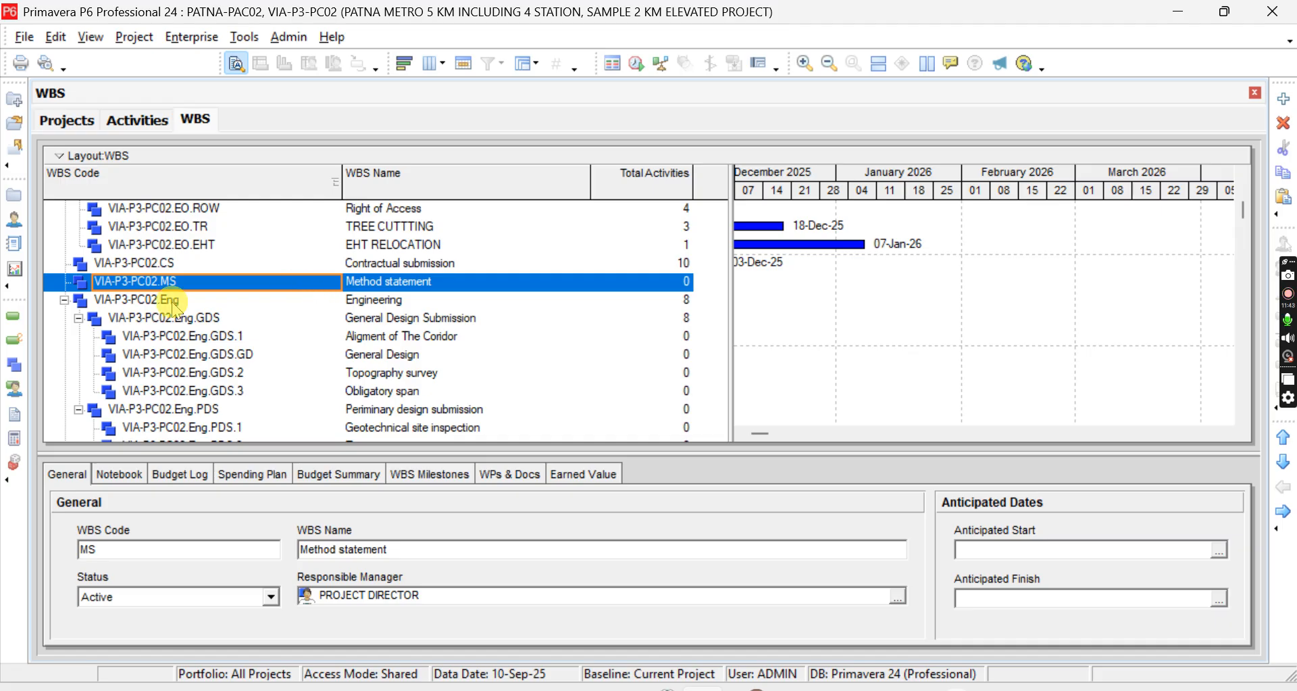
# Copy the Method statement element of VIA-P3-PC02, collapse that project and show the PATNA-PAC02 elements
pyautogui.rightClick(362, 285)
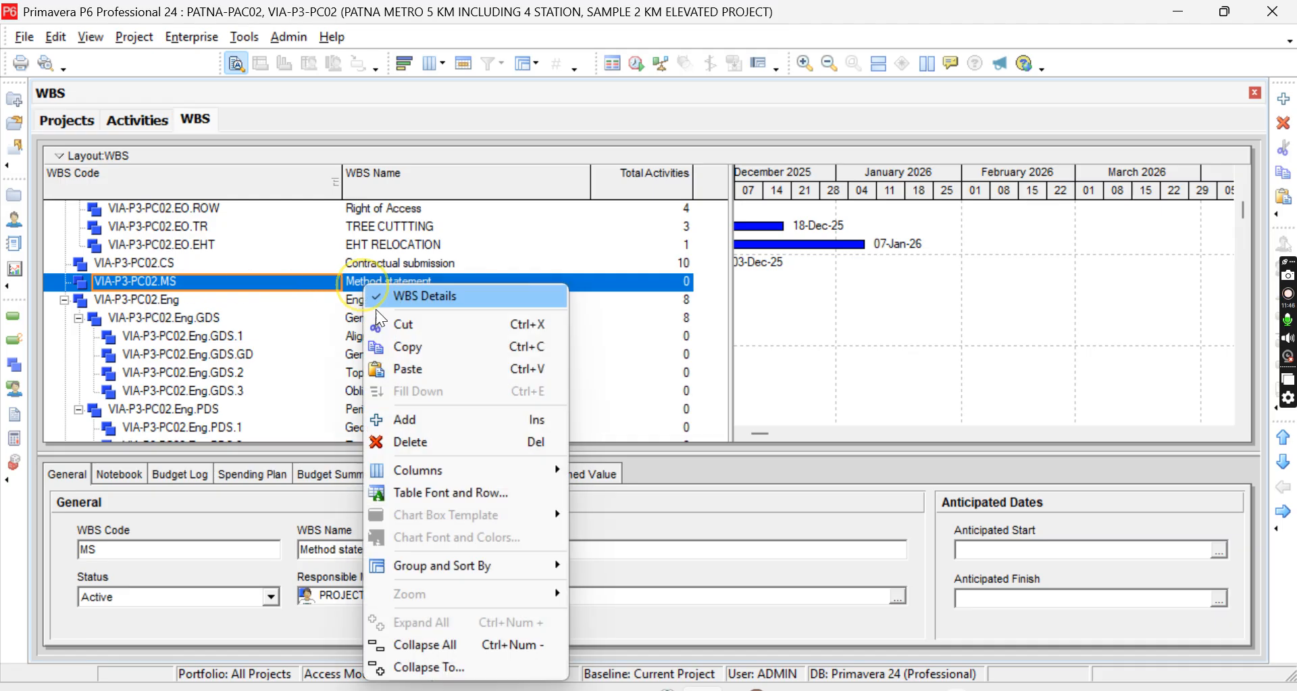
pyautogui.click(423, 347)
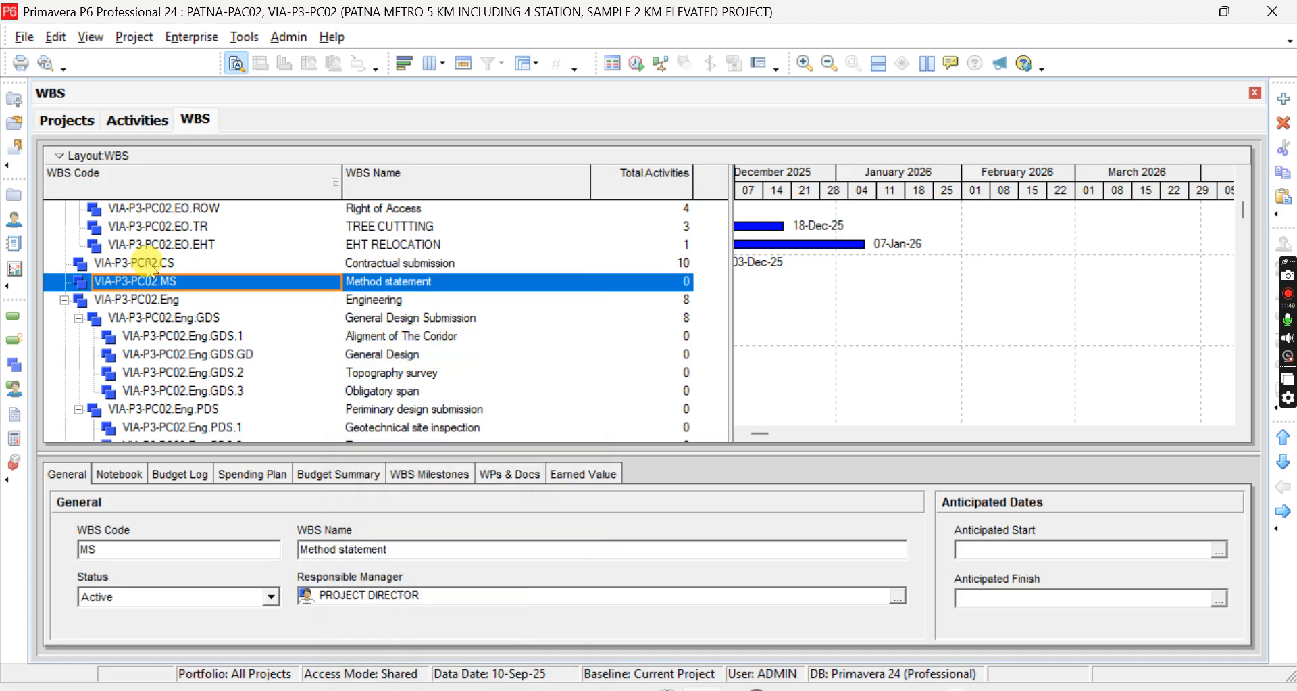
pyautogui.scroll(4, 135, 262)
pyautogui.scroll(2, 99, 264)
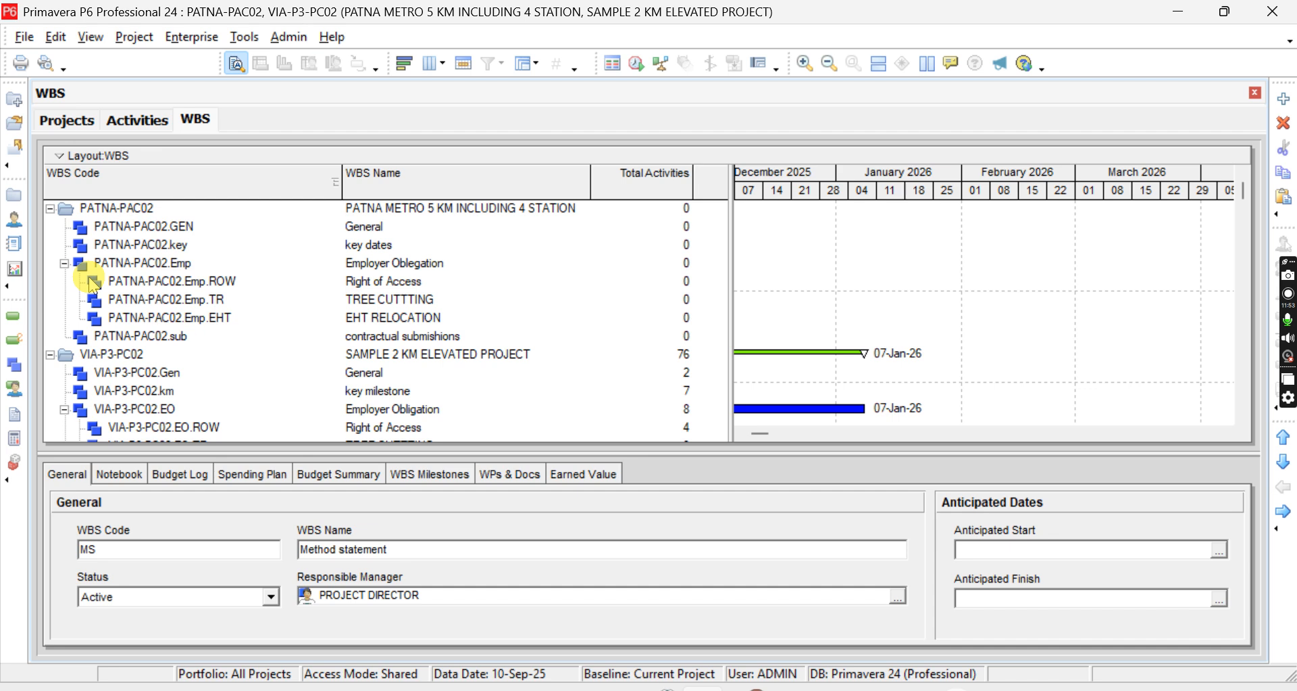
pyautogui.scroll(-1, 90, 277)
pyautogui.scroll(1, 78, 267)
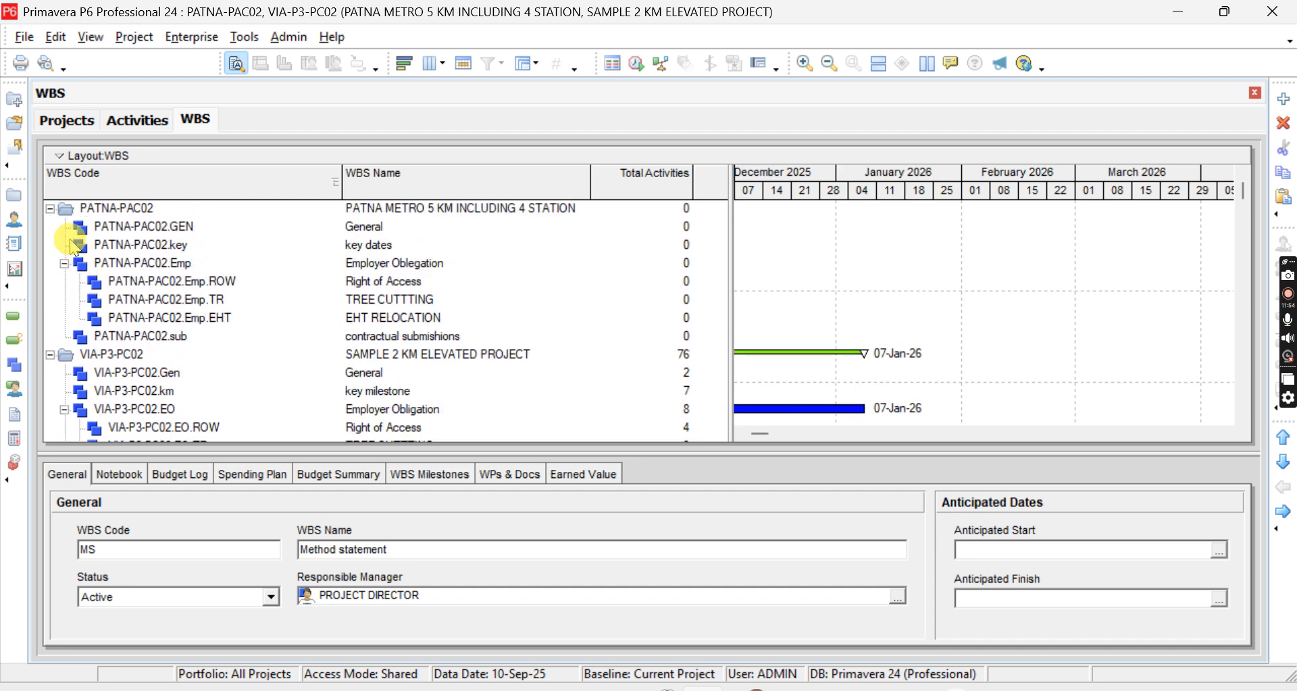
pyautogui.click(52, 208)
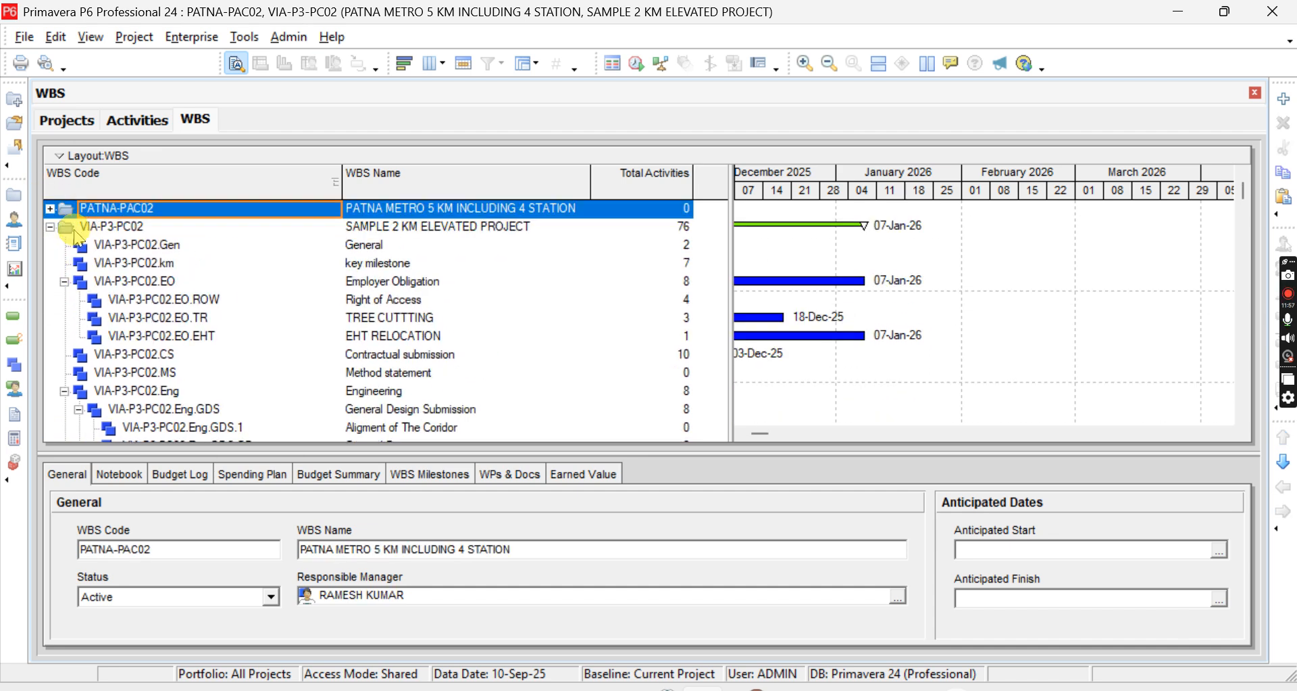
pyautogui.click(50, 227)
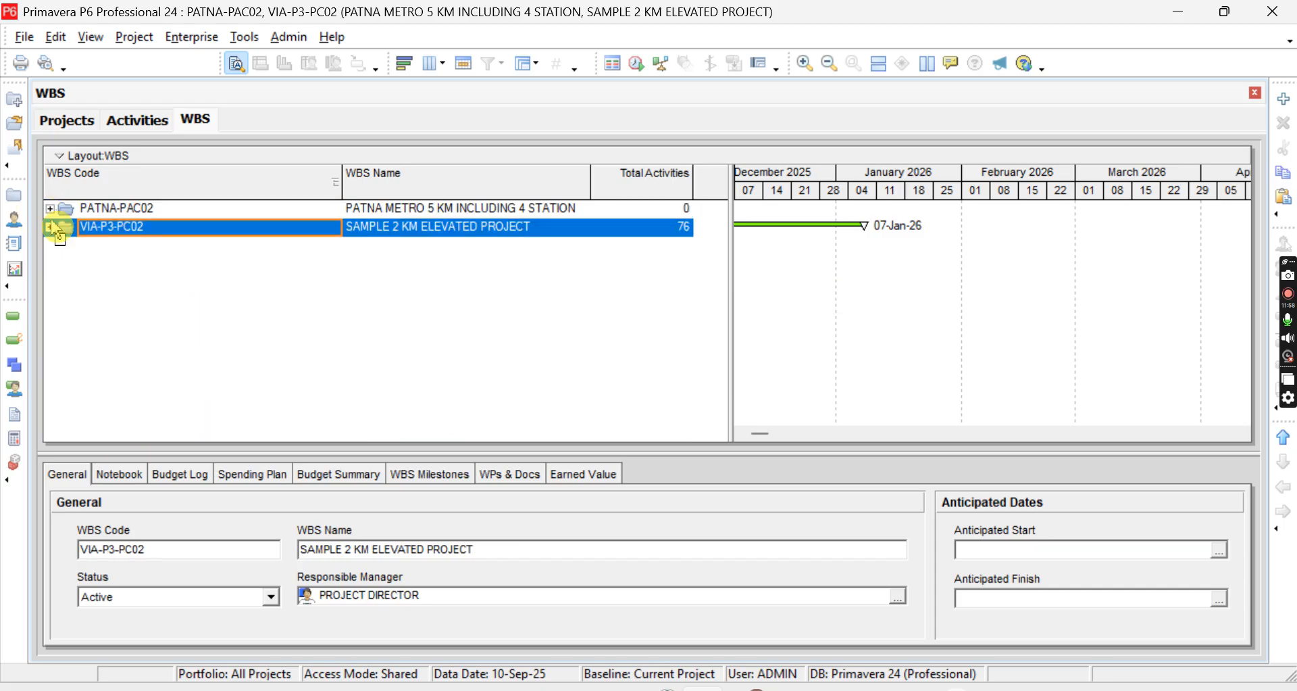
pyautogui.click(56, 211)
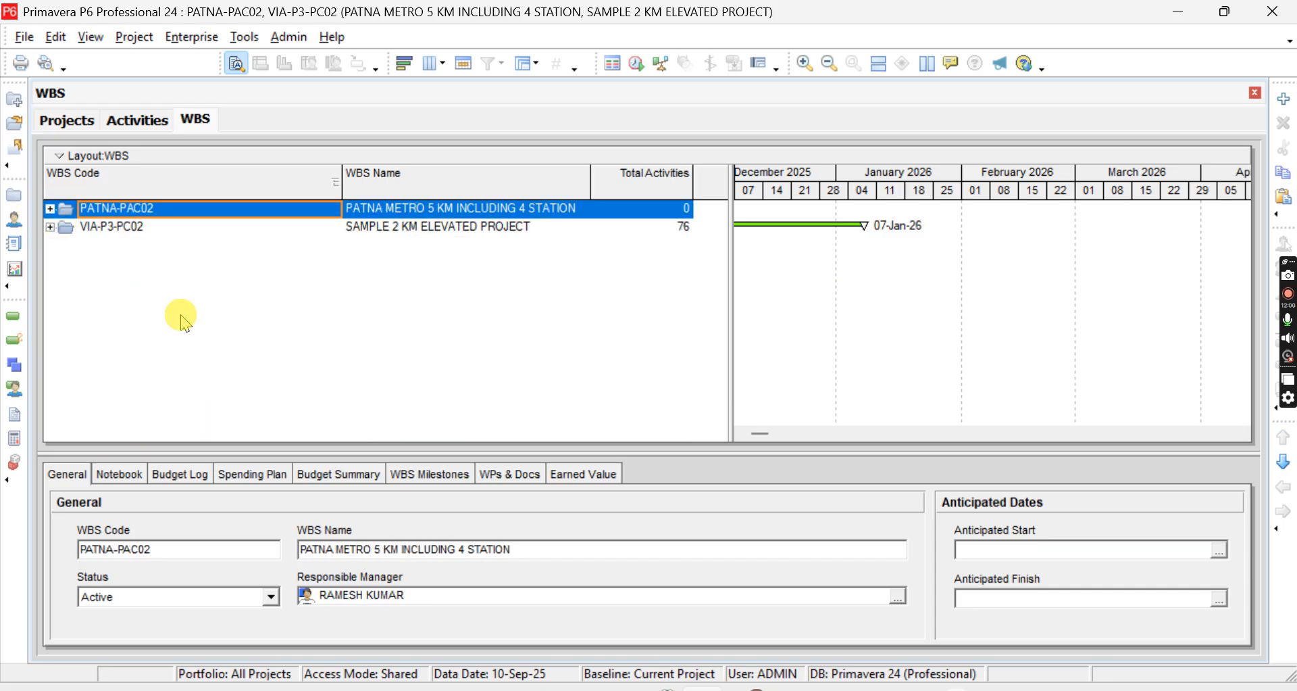
pyautogui.click(51, 209)
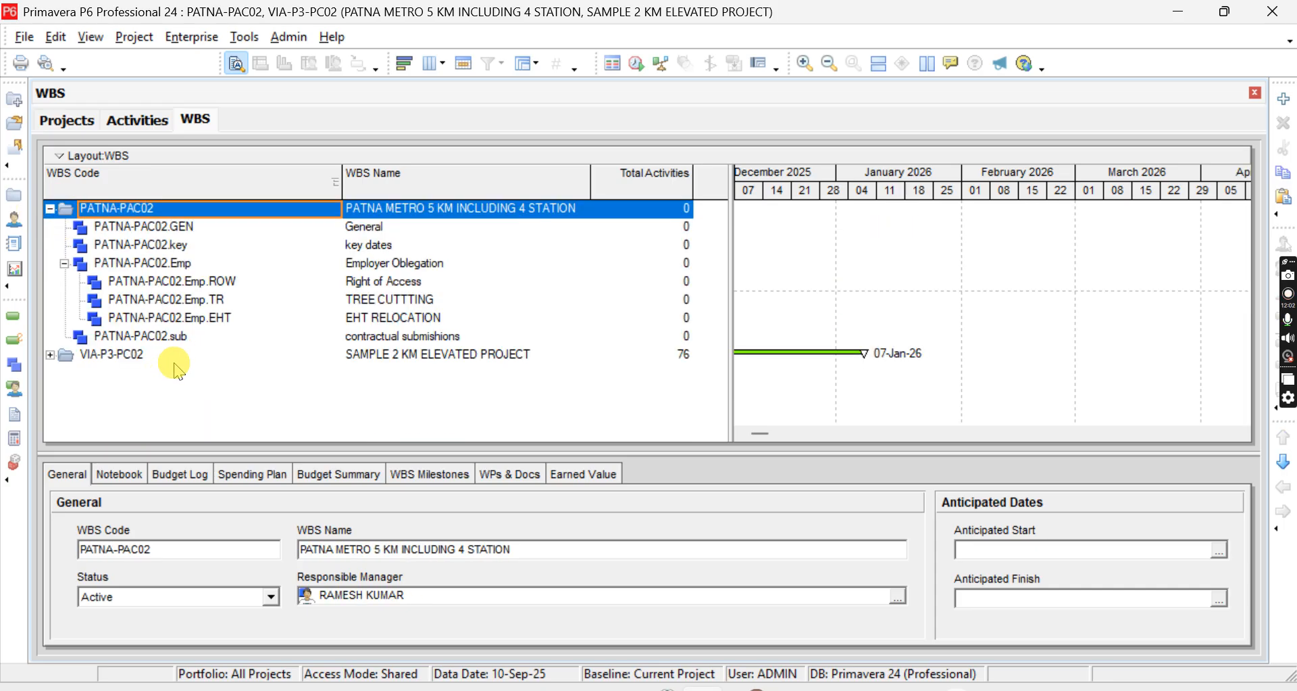
# Paste Method statement under contractual submishions in PATNA-PAC02 with WBS Milestones but without Notebook, and outdent it one level
pyautogui.click(242, 336)
pyautogui.rightClick(241, 336)
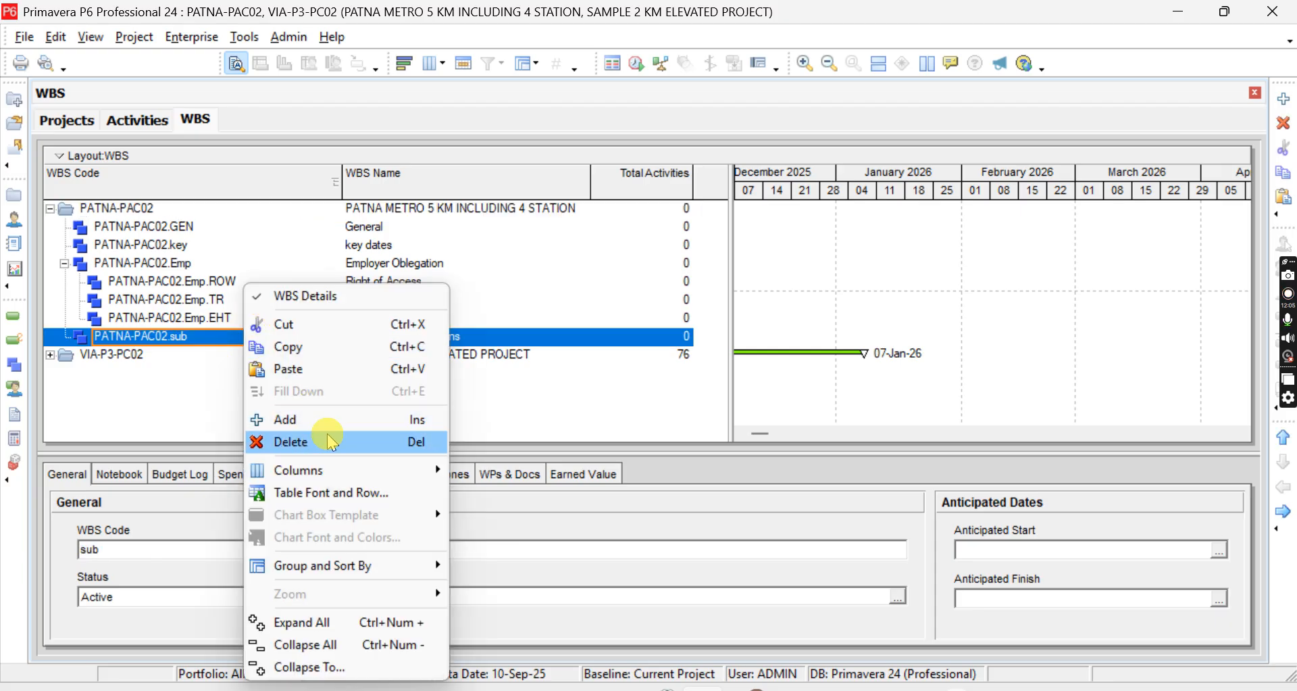
pyautogui.click(339, 369)
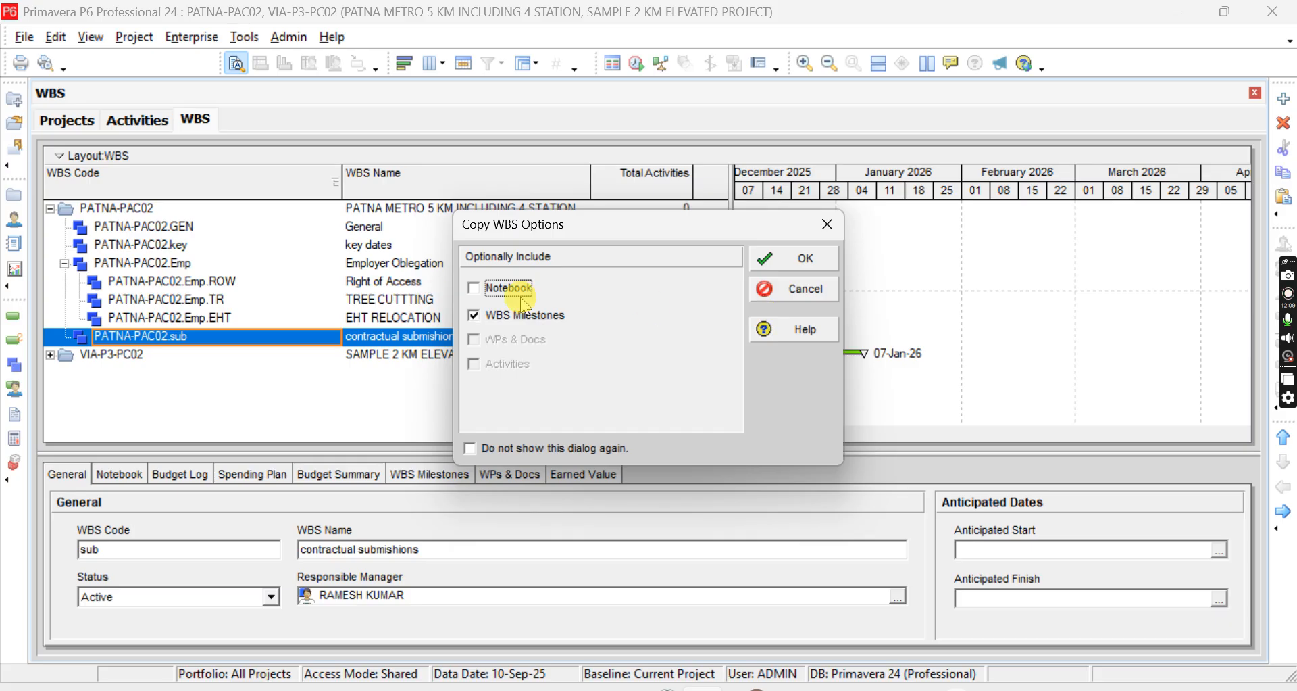
pyautogui.click(760, 258)
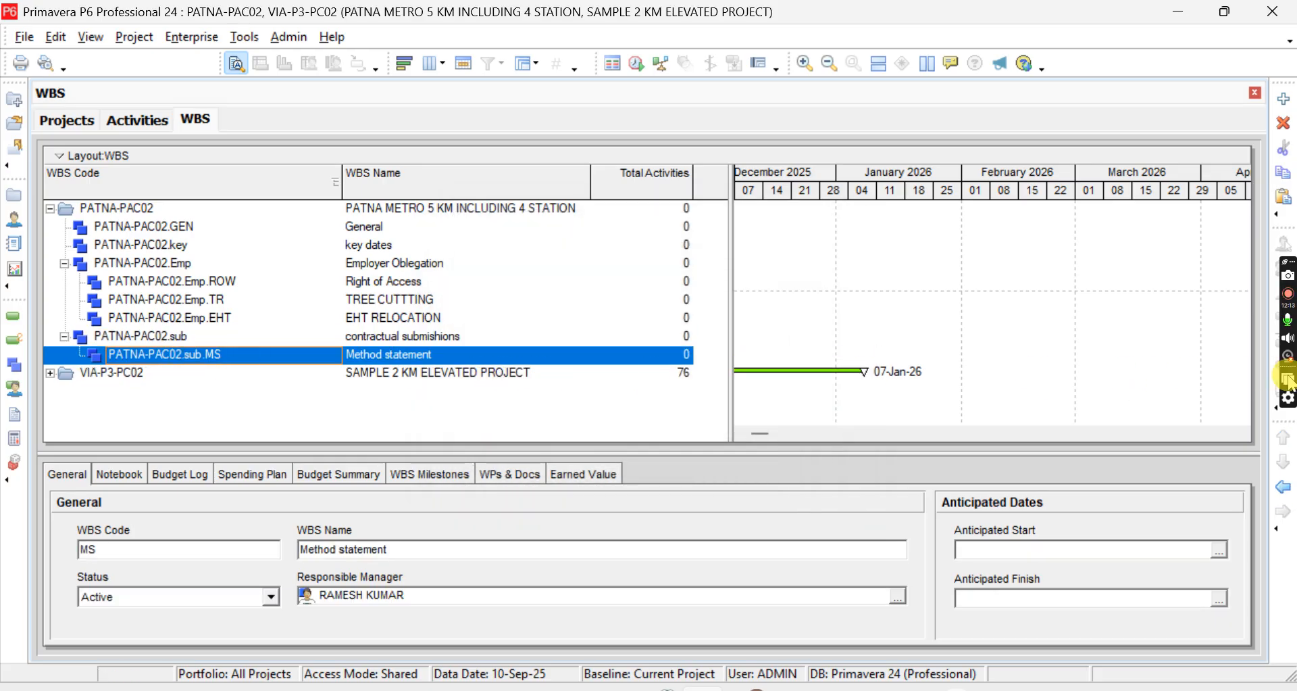
pyautogui.click(1285, 488)
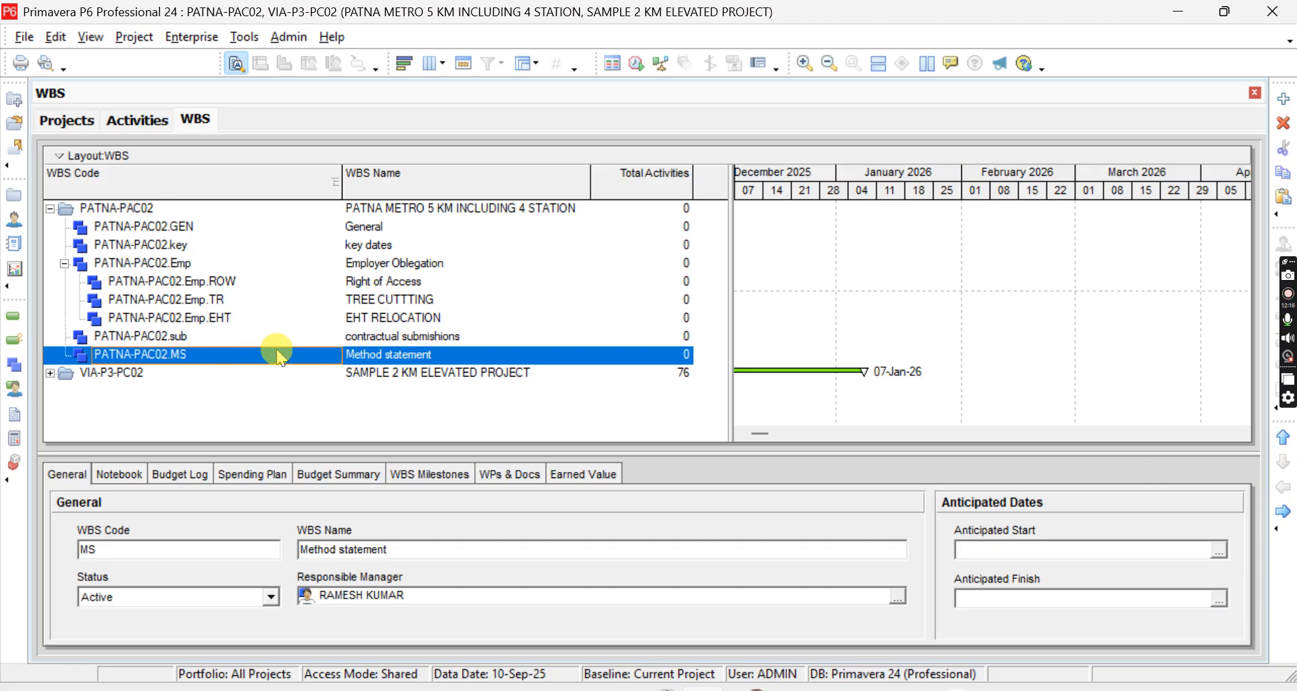
# Copy the Engineering element with its sub-elements from VIA-P3-PC02 and collapse that project
pyautogui.click(52, 373)
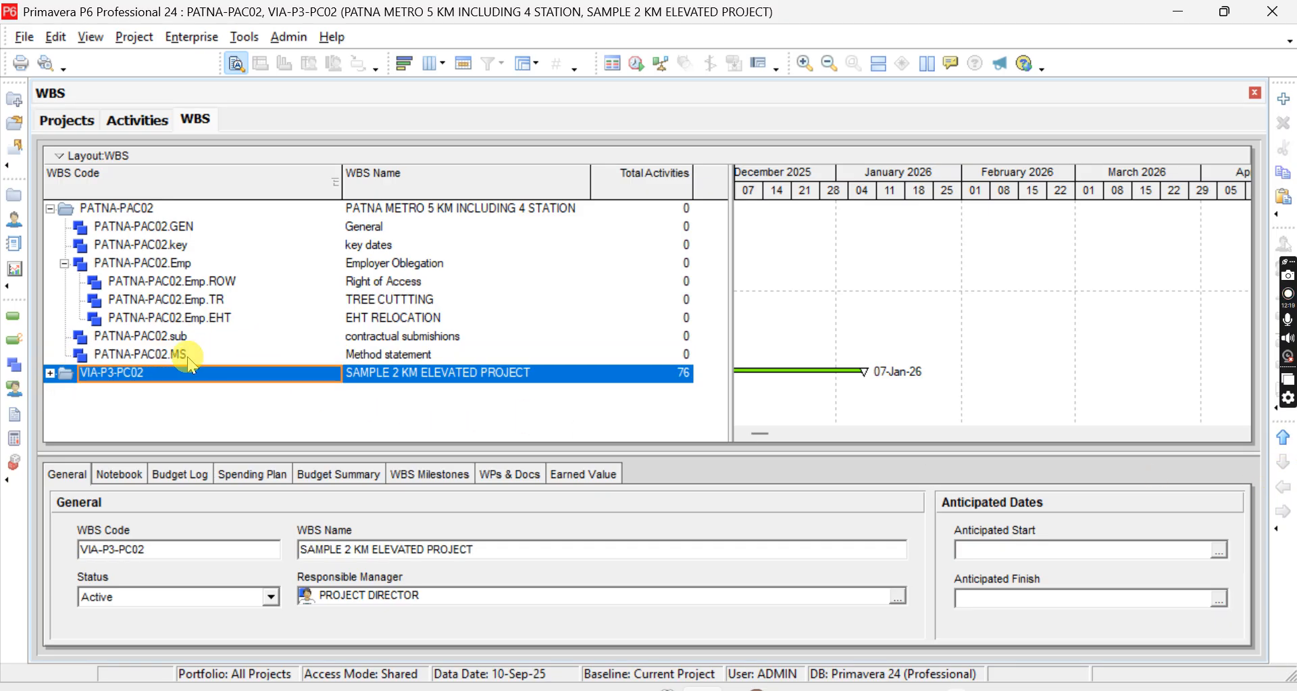
pyautogui.click(50, 373)
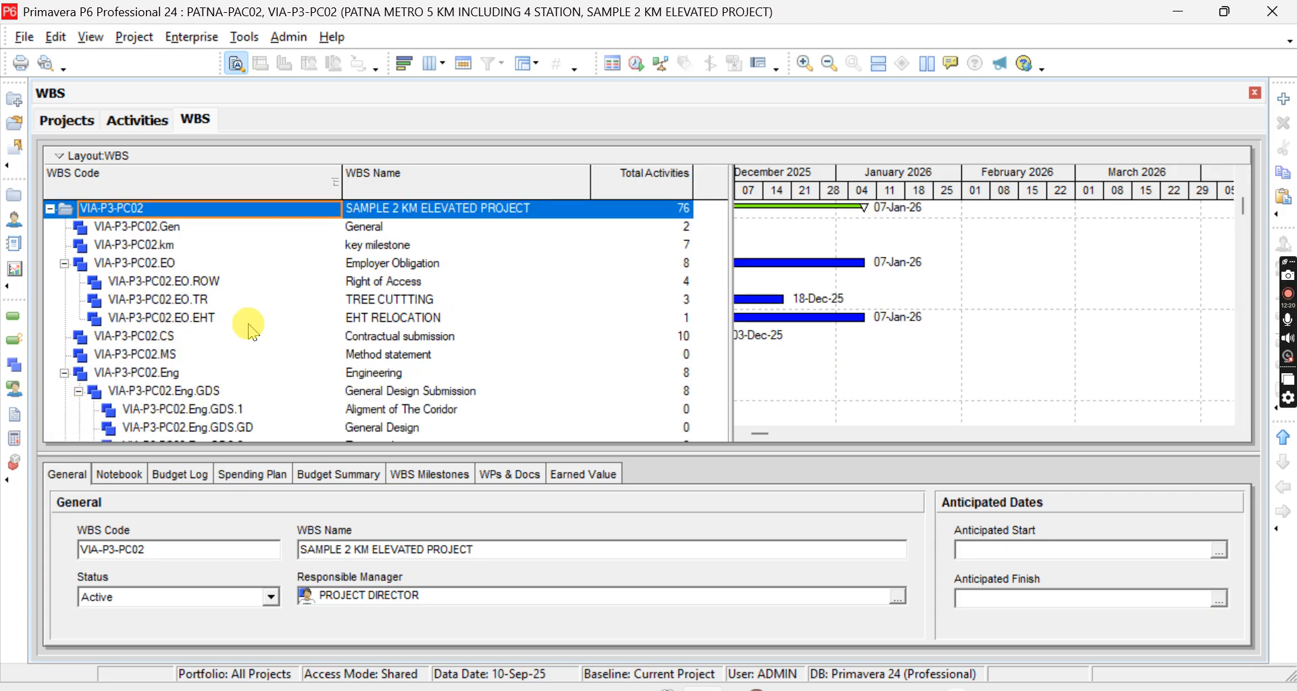
pyautogui.click(372, 375)
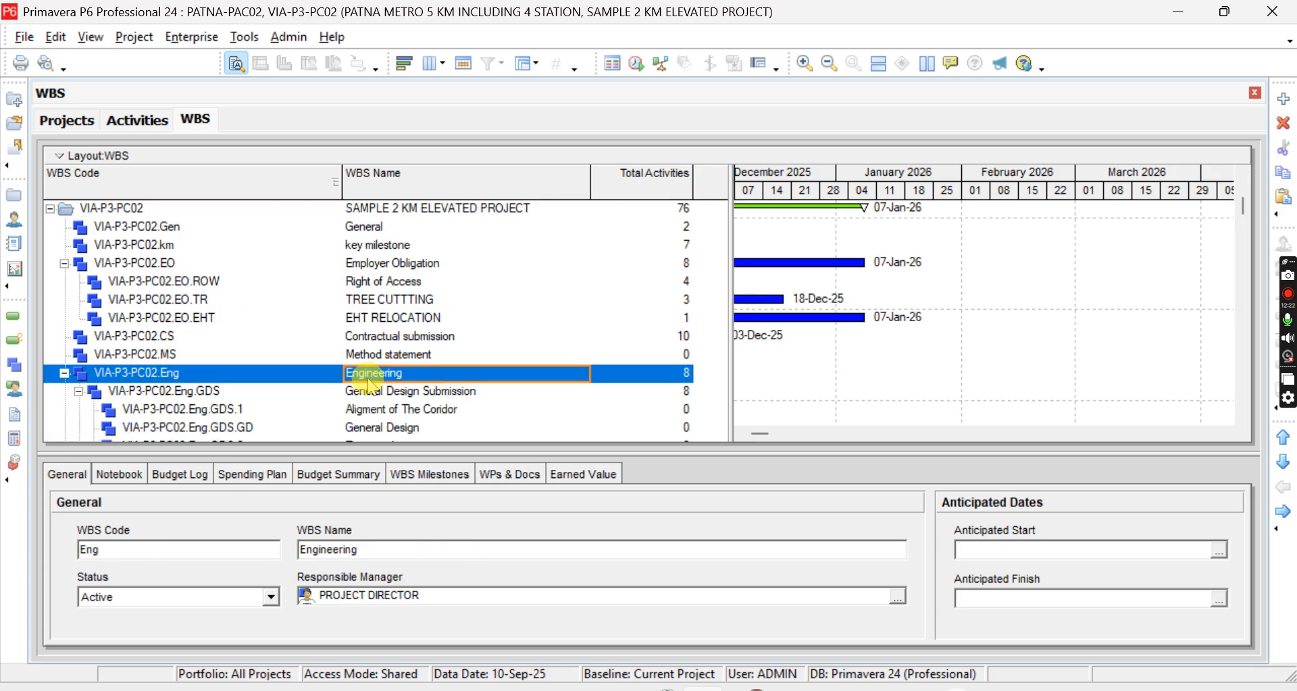
pyautogui.rightClick(371, 386)
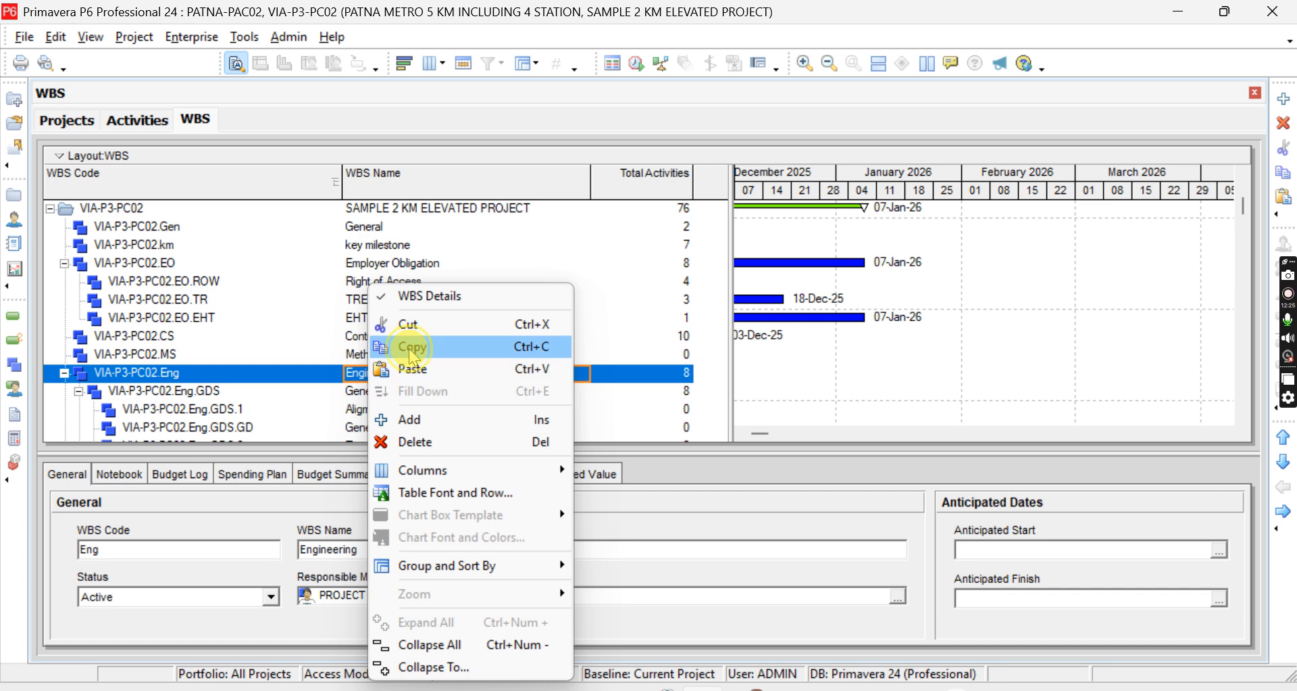
pyautogui.click(408, 426)
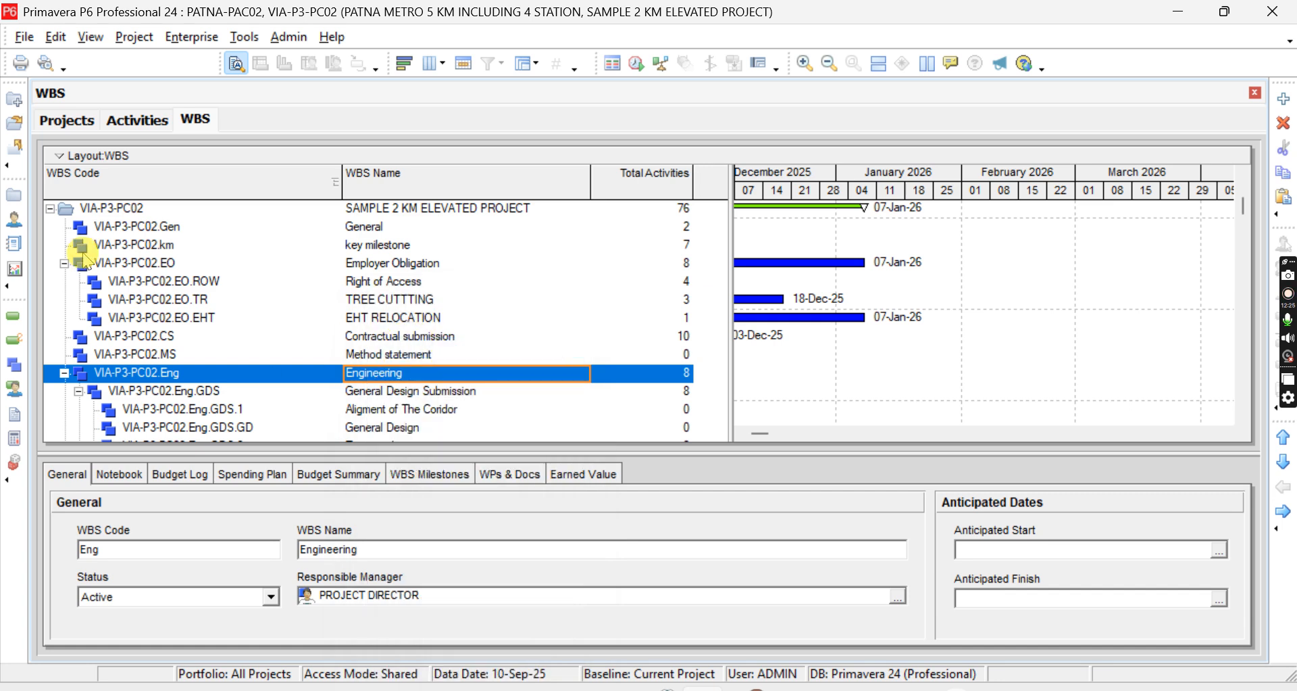
pyautogui.click(50, 209)
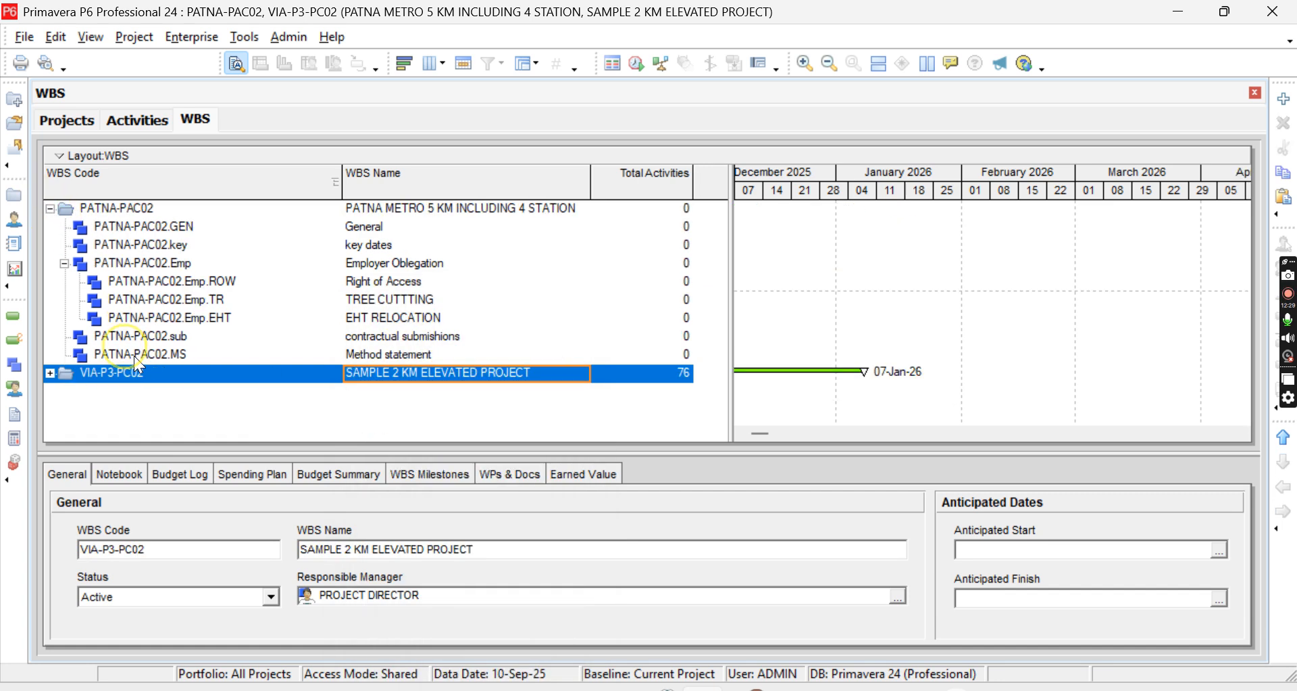
# Paste the copied Engineering branch under Method statement in PATNA-PAC02, including WBS Milestones but excluding Notebook and Activities
pyautogui.click(139, 354)
pyautogui.rightClick(139, 354)
pyautogui.click(180, 370)
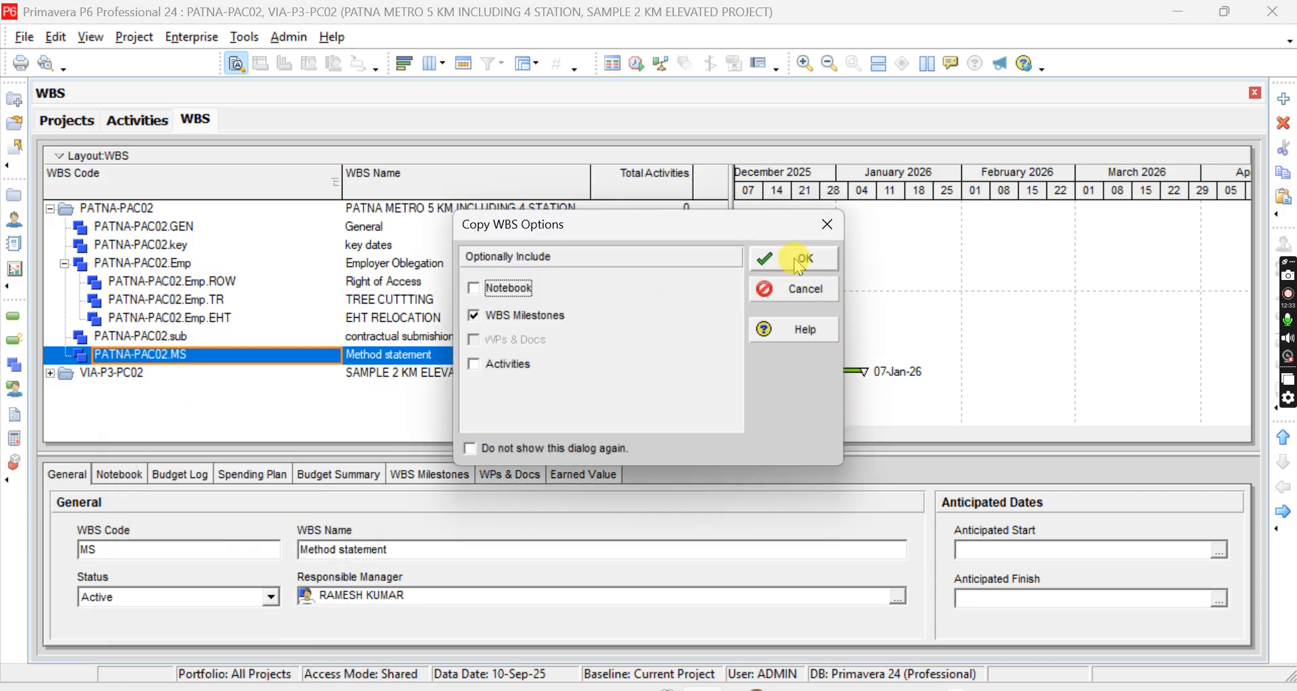
pyautogui.click(793, 258)
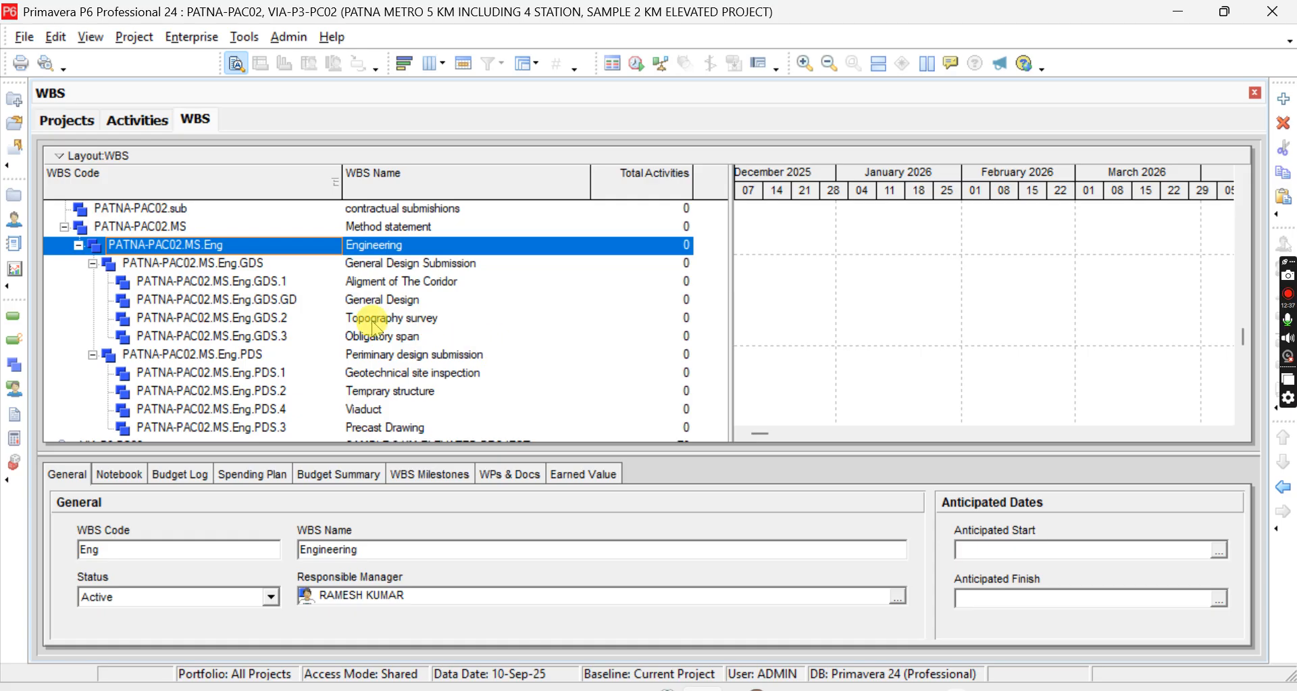
# Examine the Engineering branch in PATNA-PAC02 with its general and preliminary design submission elements, and collapse it
pyautogui.scroll(3, 301, 267)
pyautogui.scroll(1, 301, 269)
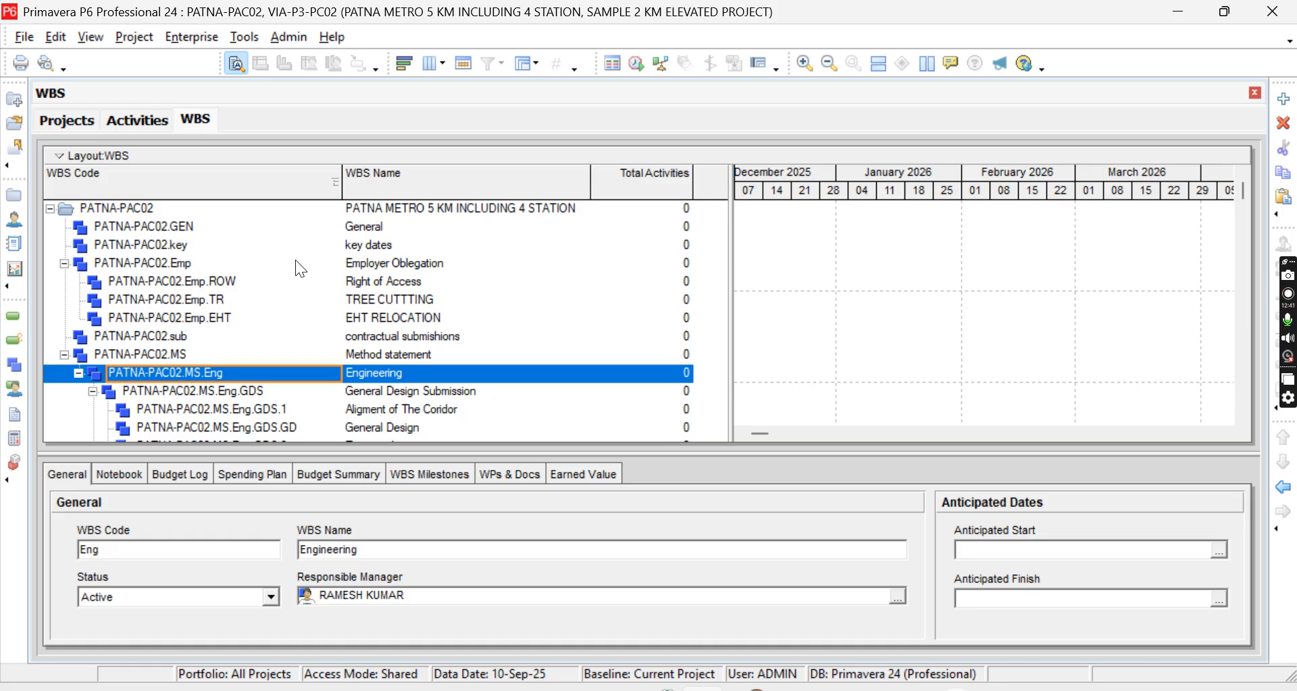
pyautogui.scroll(-3, 295, 261)
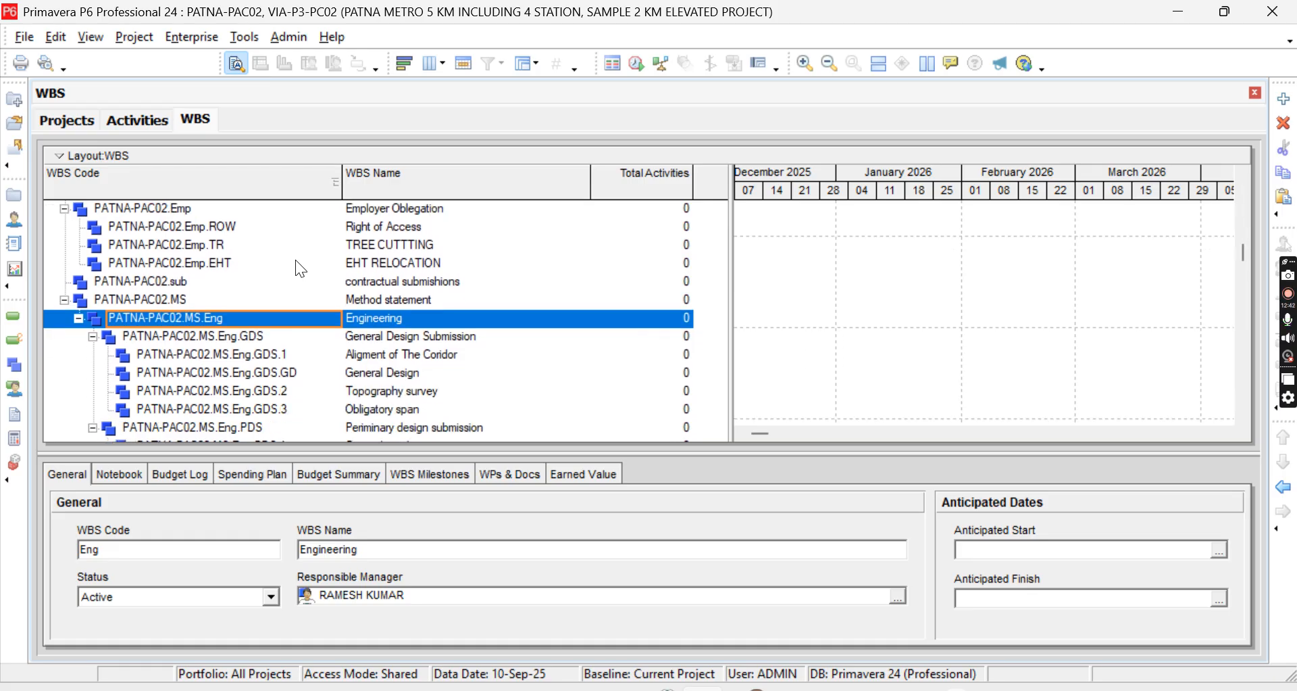
pyautogui.scroll(-3, 296, 261)
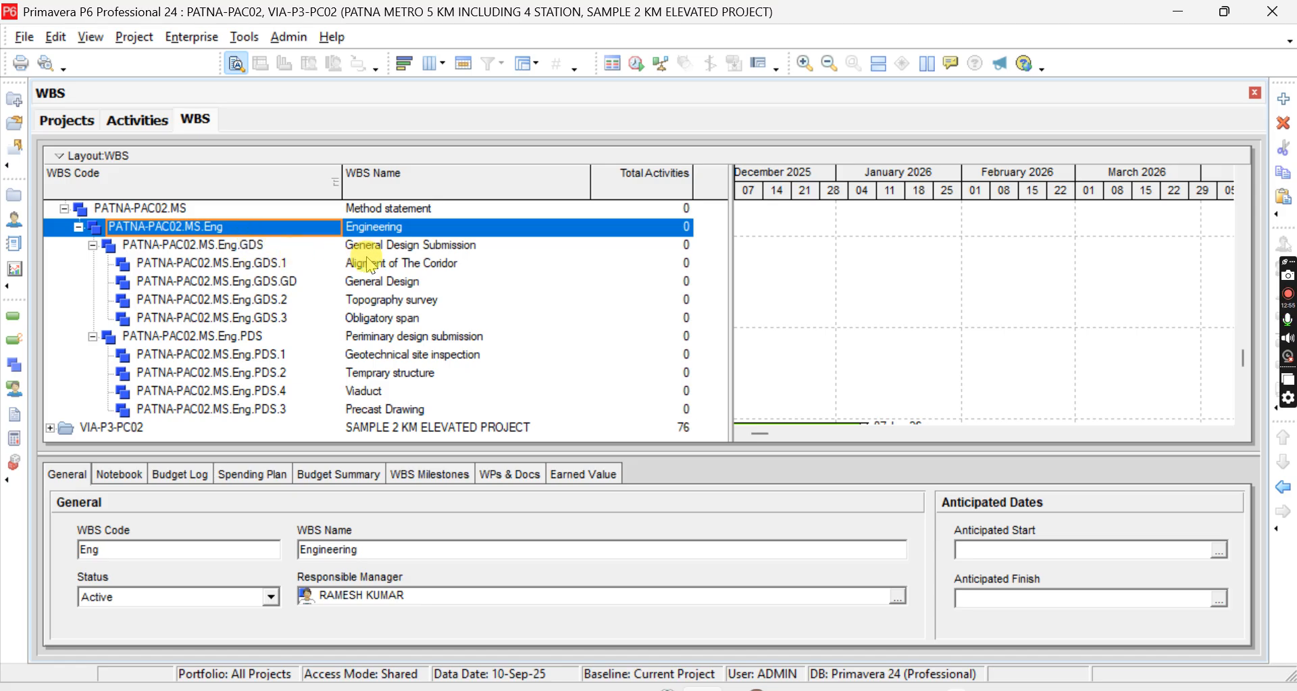
pyautogui.click(189, 230)
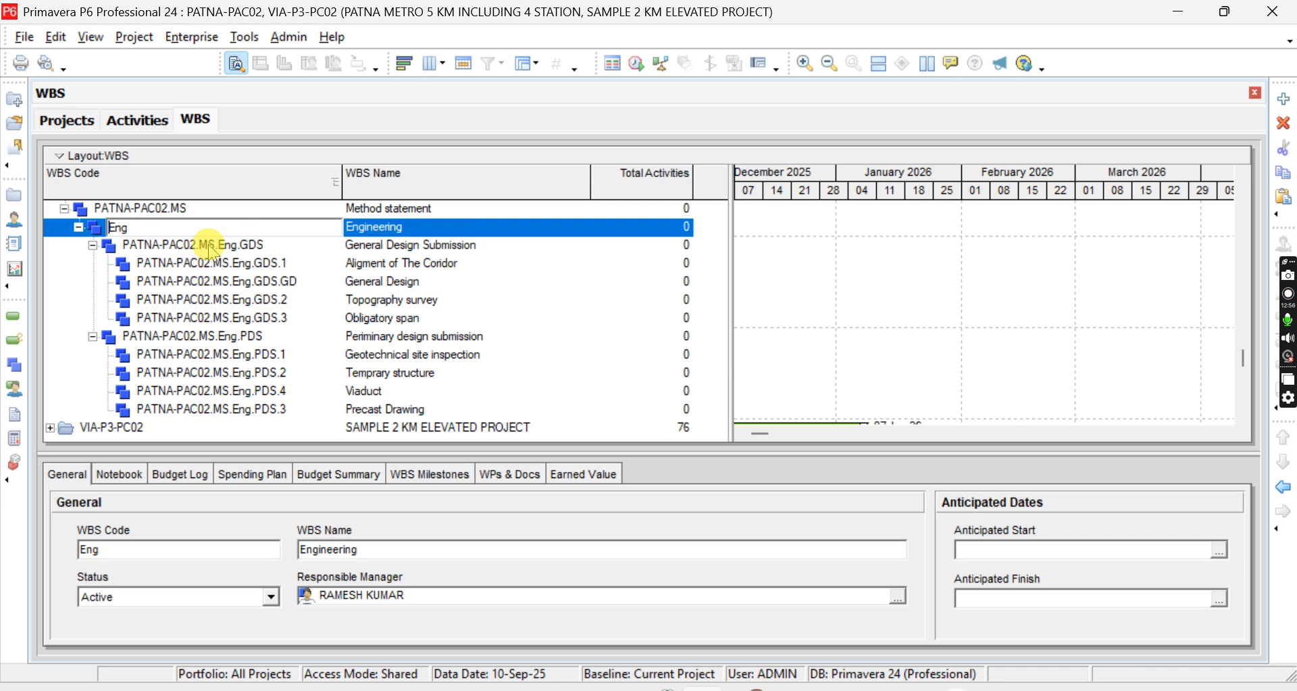
pyautogui.click(216, 281)
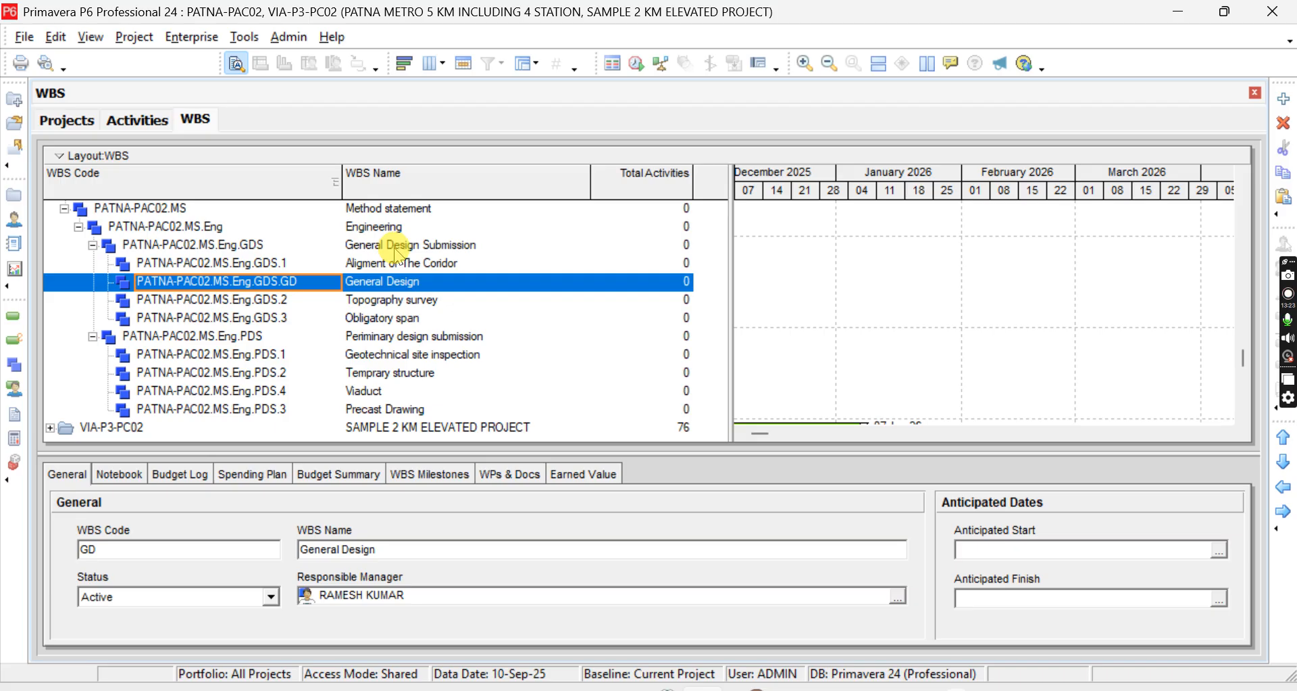
pyautogui.click(373, 227)
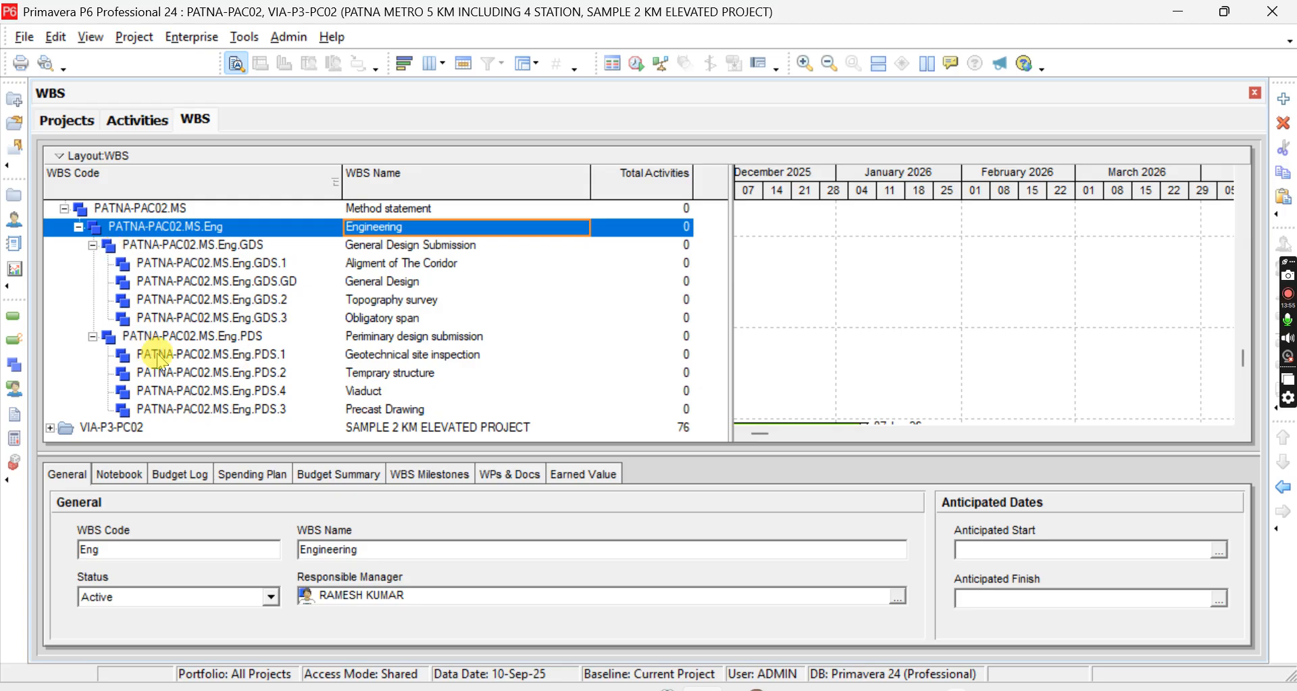
pyautogui.click(78, 227)
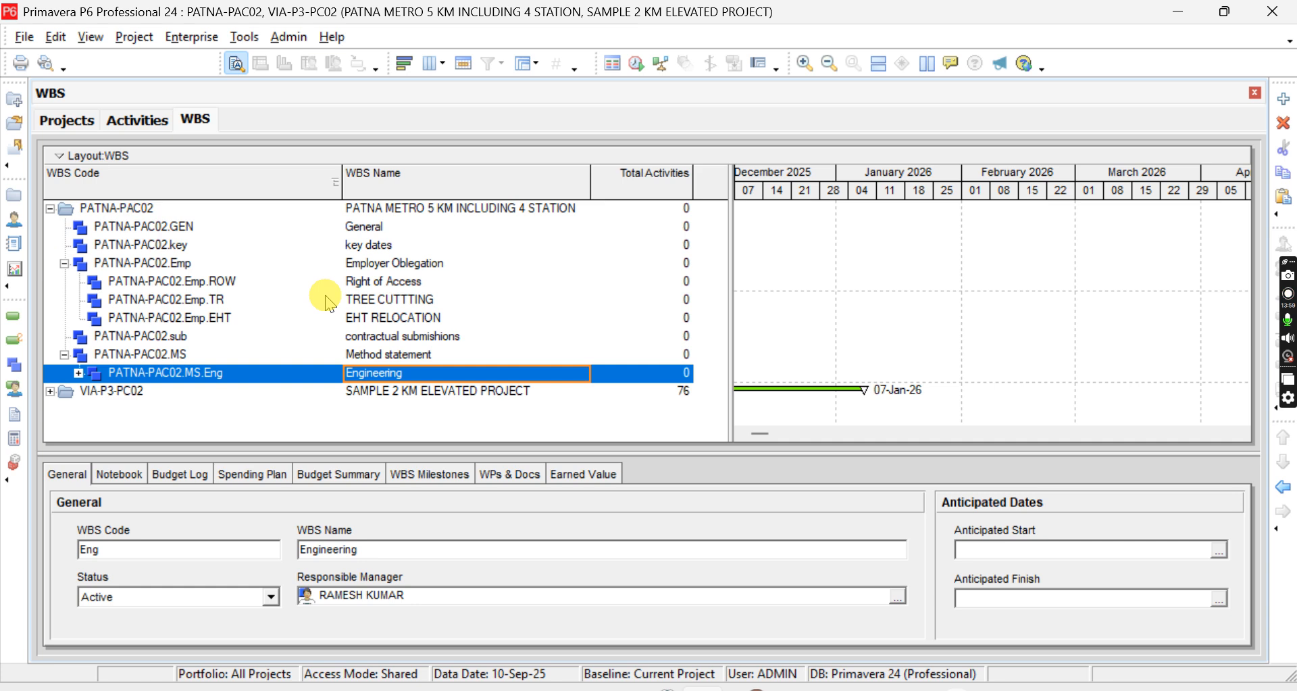